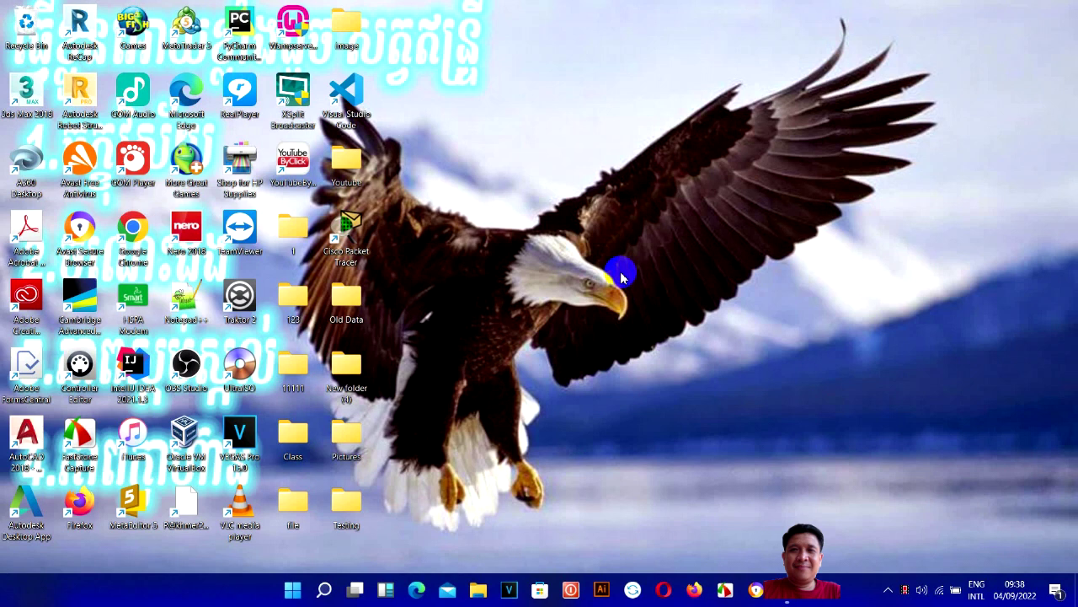
# Restore the Excel workbook, scroll back to column A, and select the Name result cell I6
pyautogui.click(758, 588)
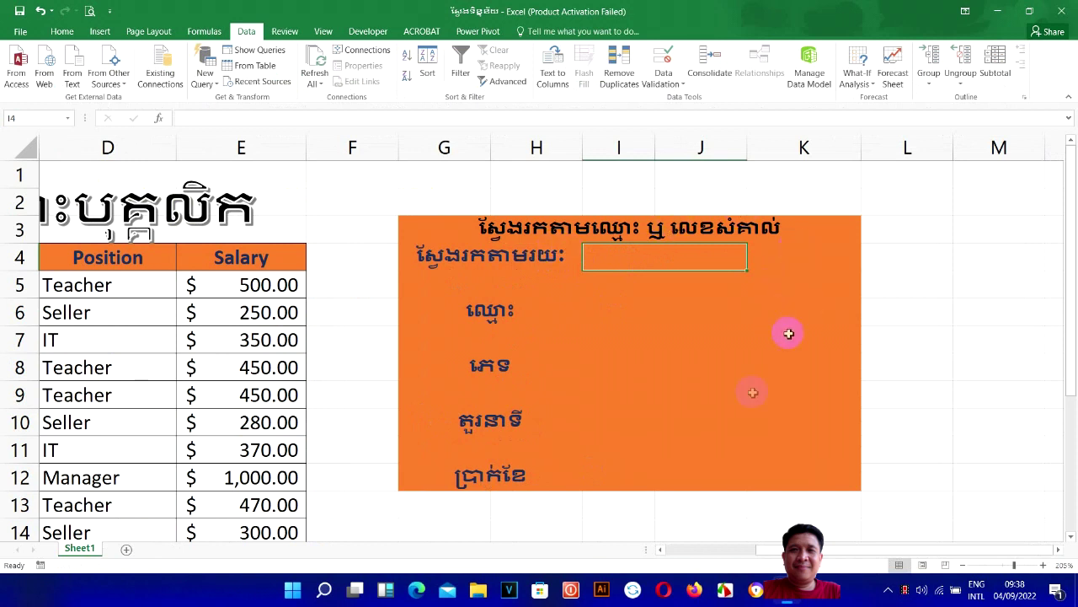
pyautogui.moveTo(754, 550); pyautogui.dragTo(726, 550)
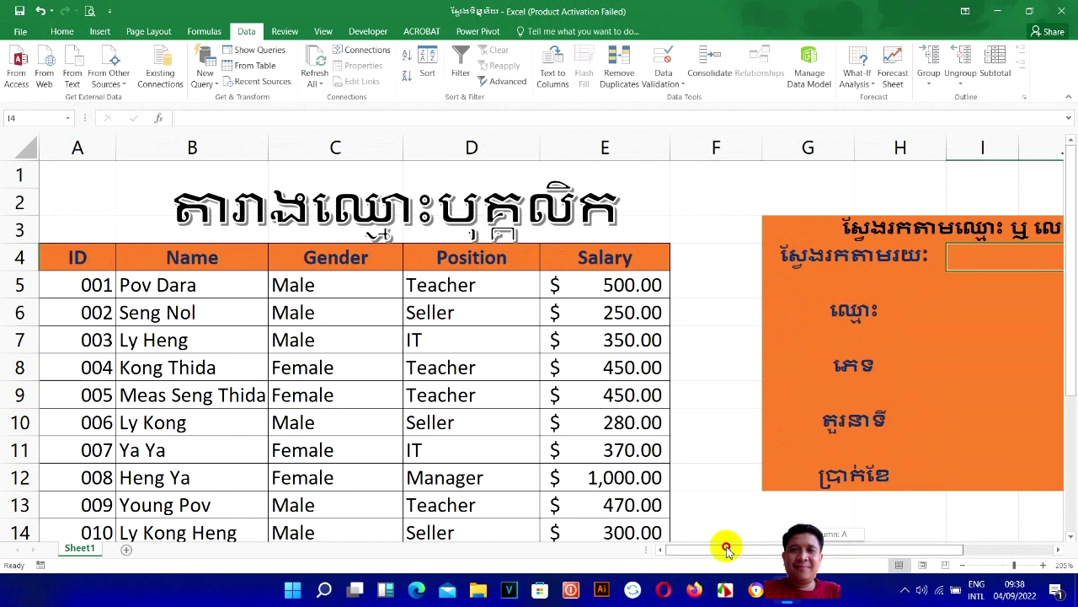
pyautogui.moveTo(726, 548); pyautogui.dragTo(727, 549)
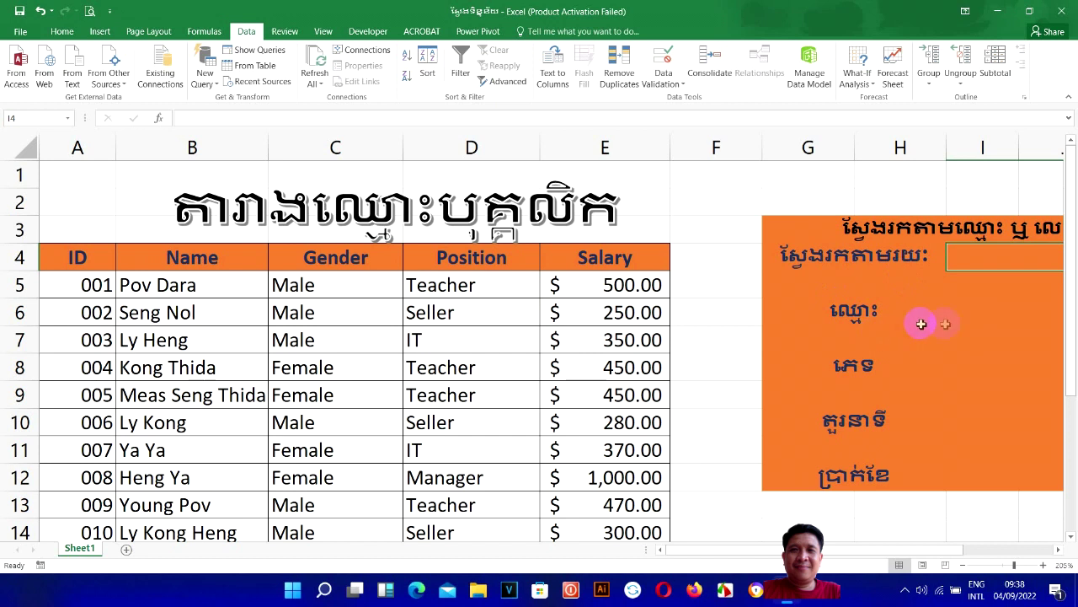
pyautogui.click(987, 311)
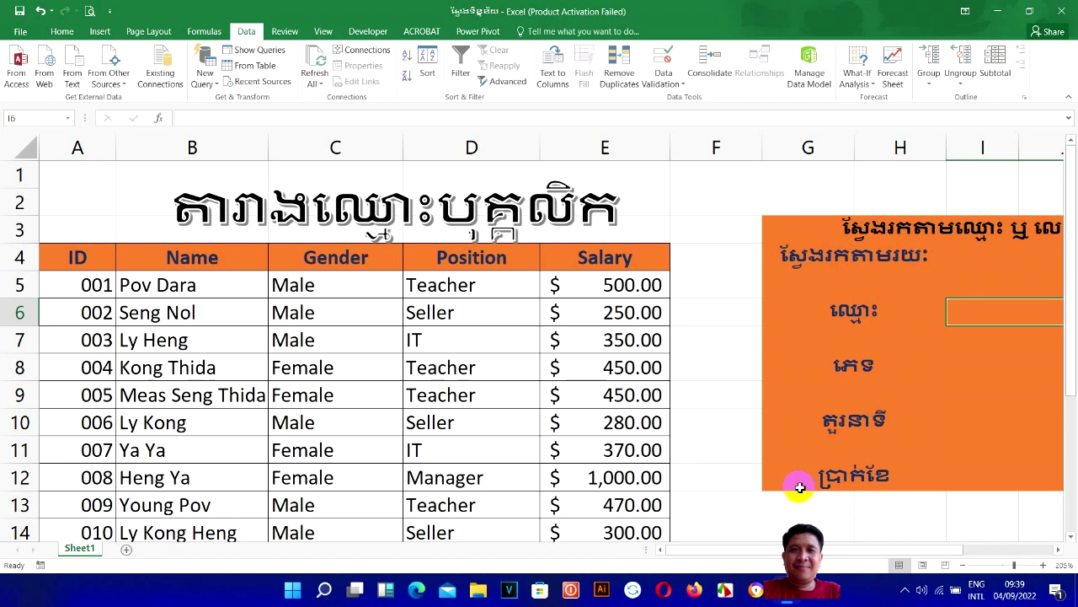
pyautogui.press('super+r')
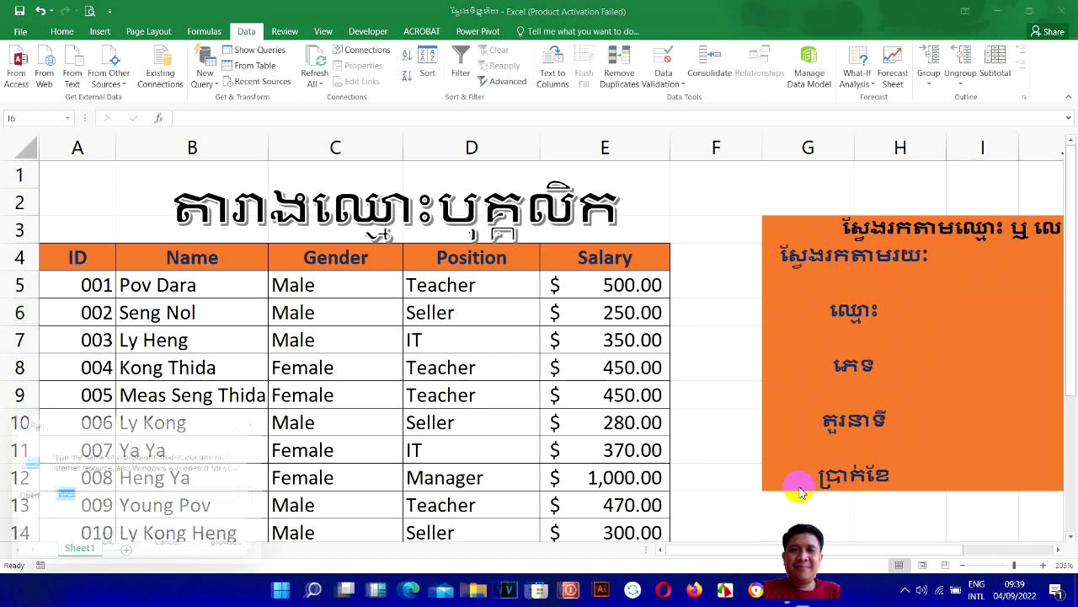
pyautogui.write('notepad')
pyautogui.press('Return')
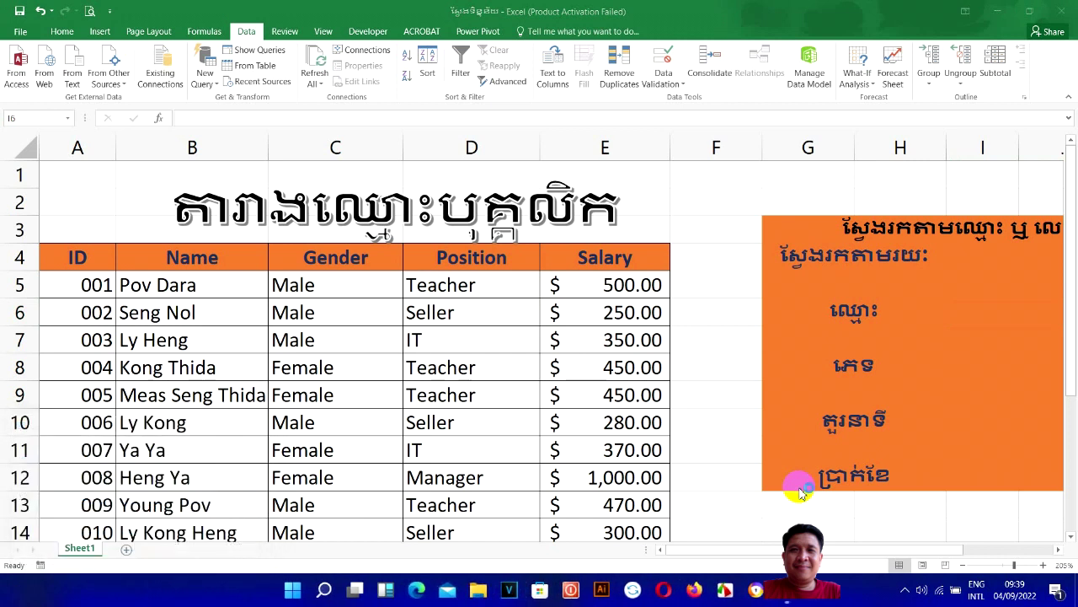
pyautogui.write('reanits.com')
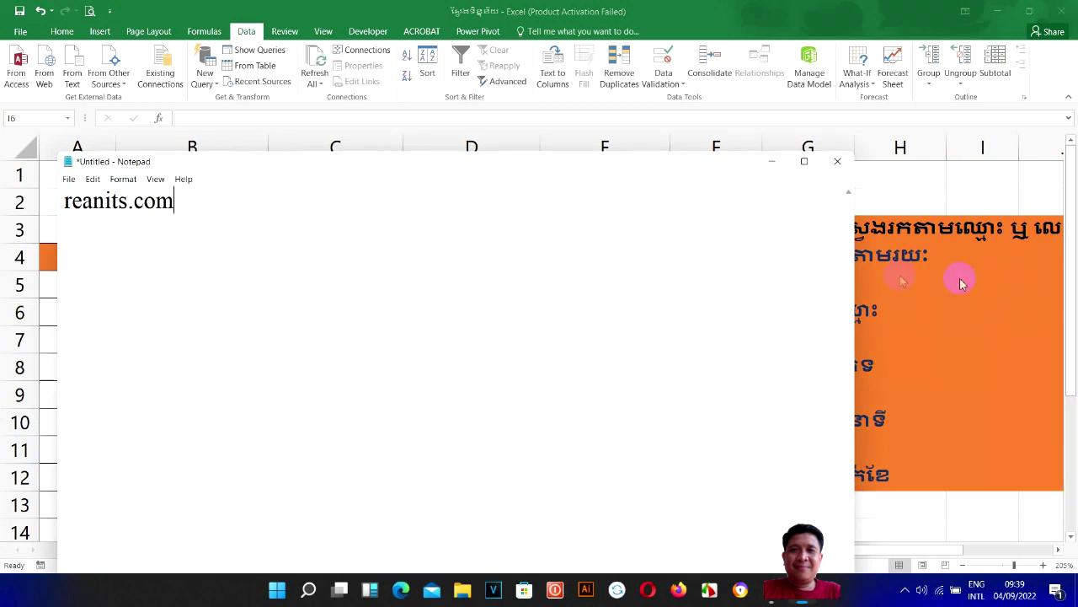
pyautogui.click(837, 160)
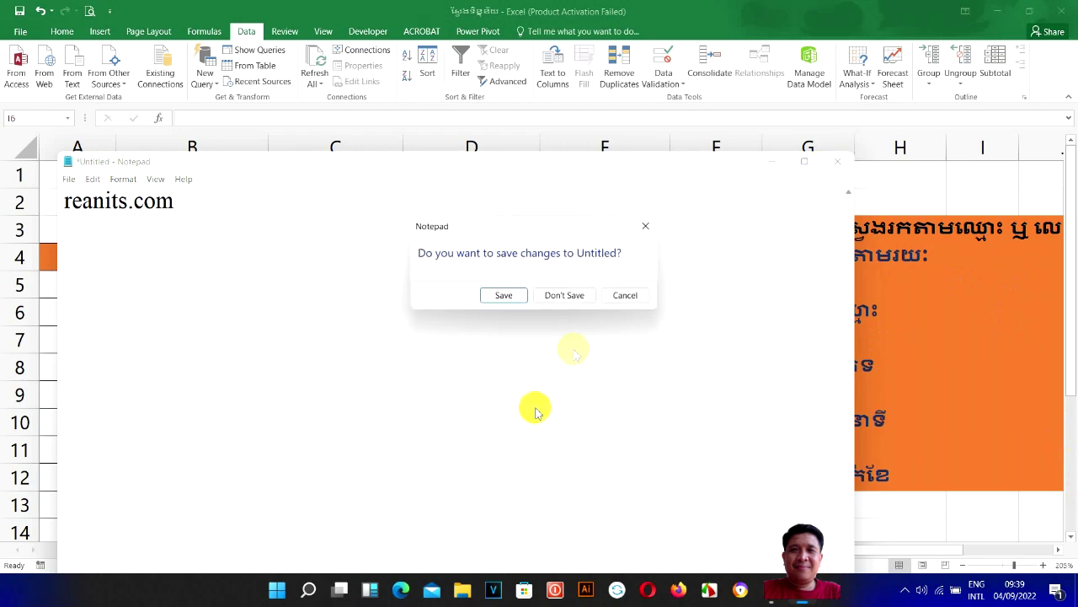
pyautogui.click(576, 299)
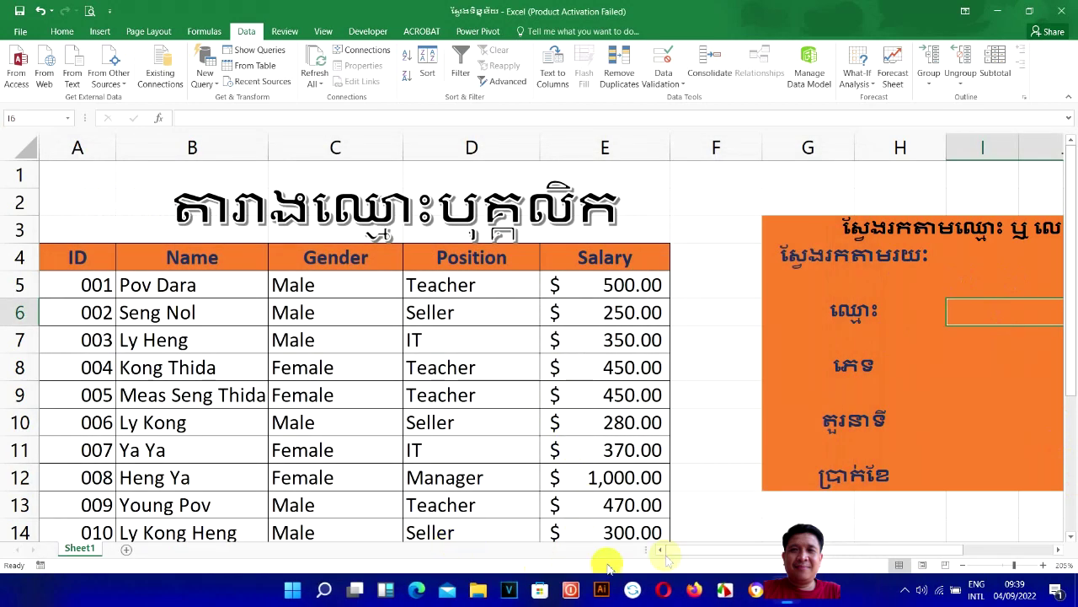
# Fill the panel boxes I4:K4, I6:K6, I8:K8, I10:K10 and I12:K12 with white
pyautogui.moveTo(691, 556); pyautogui.dragTo(761, 551)
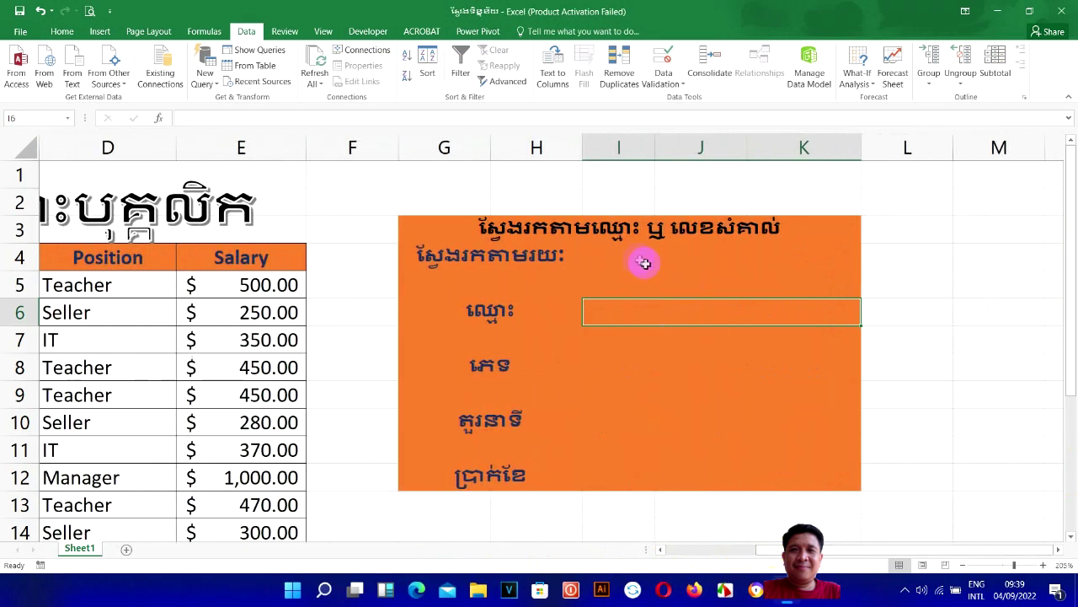
pyautogui.click(625, 257)
pyautogui.moveTo(622, 259); pyautogui.dragTo(766, 257)
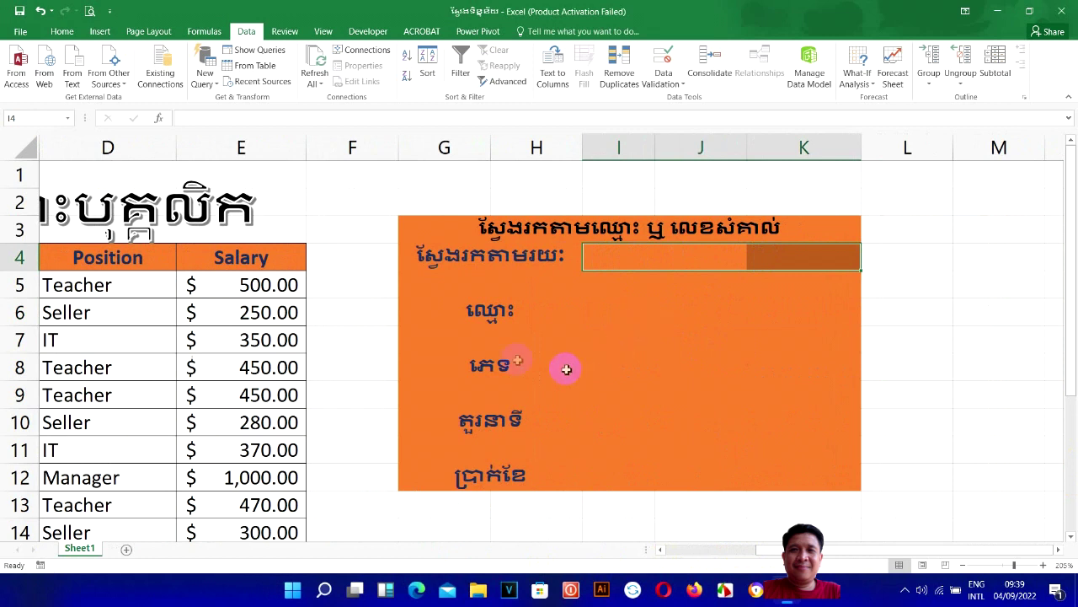
pyautogui.click(793, 312)
pyautogui.click(650, 366)
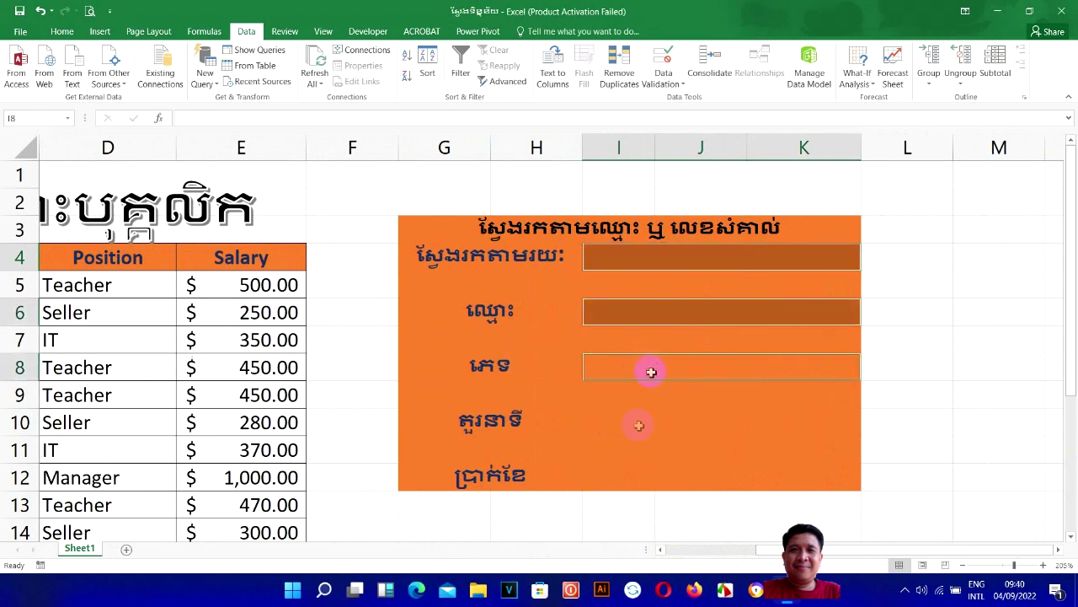
pyautogui.click(640, 421)
pyautogui.click(643, 475)
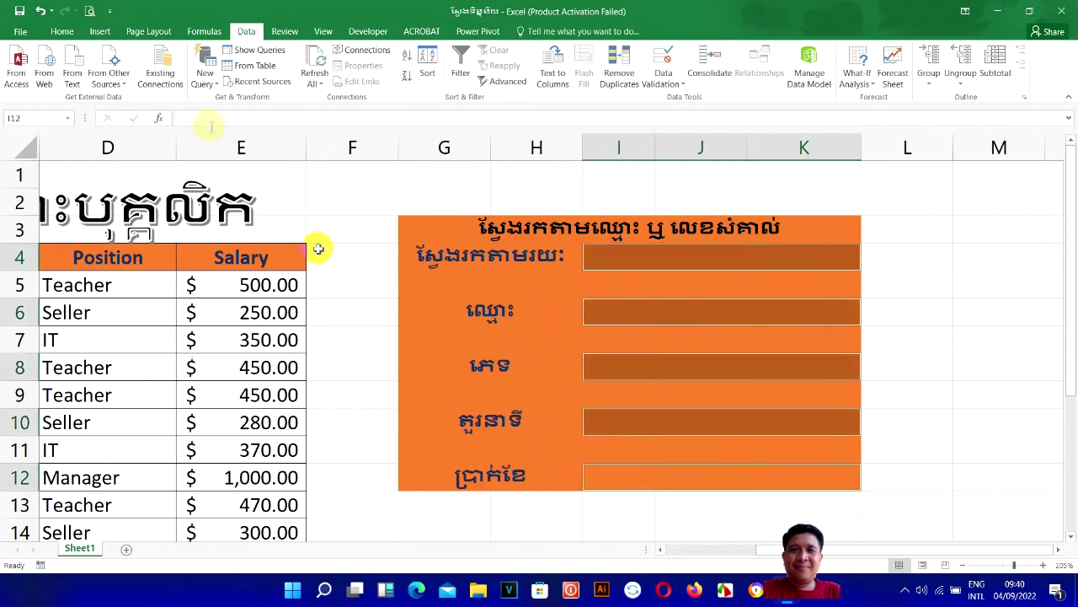
pyautogui.click(60, 32)
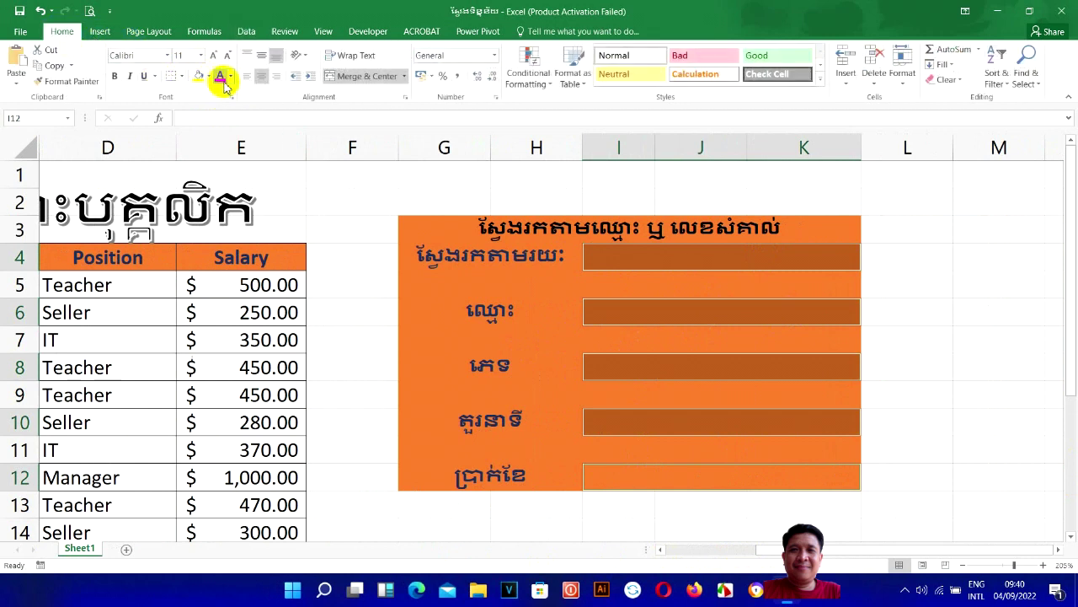
pyautogui.click(209, 78)
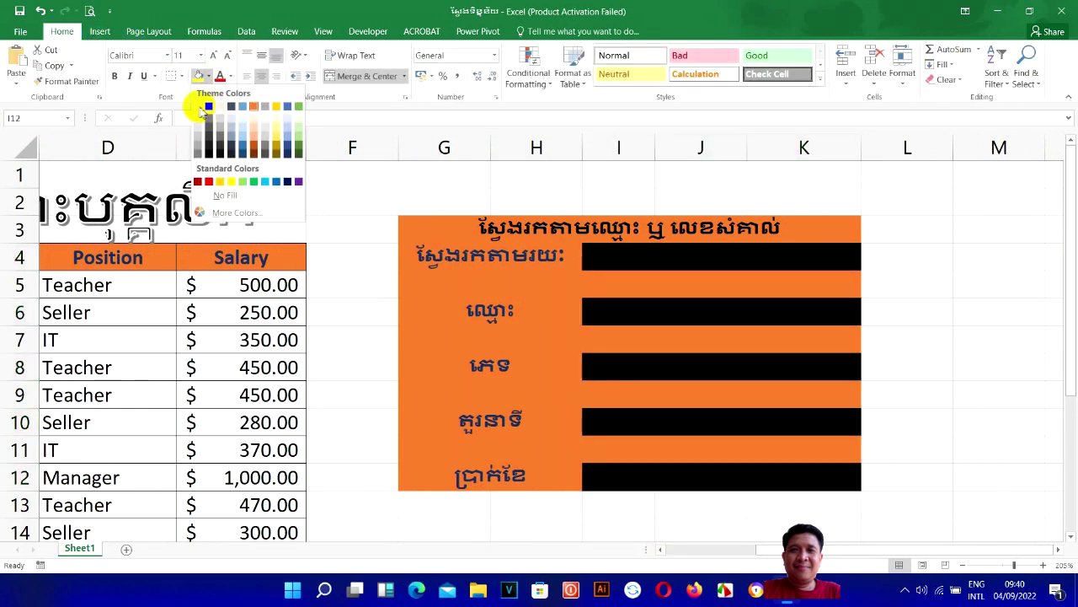
pyautogui.click(197, 107)
pyautogui.click(945, 288)
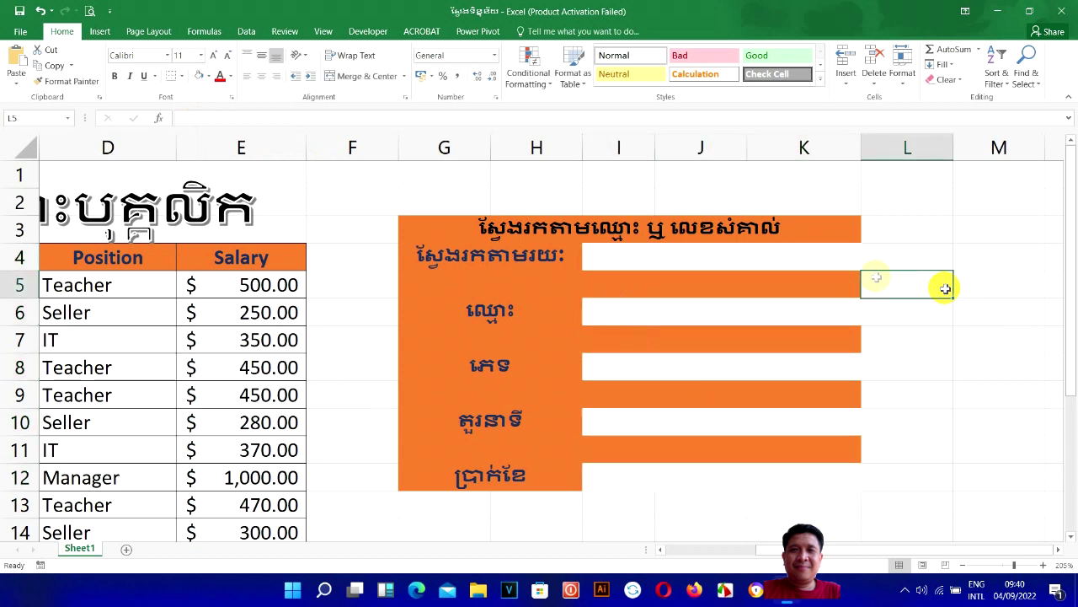
# Check the merged search entry cell I4 against K4, then select I4 on its own
pyautogui.click(679, 254)
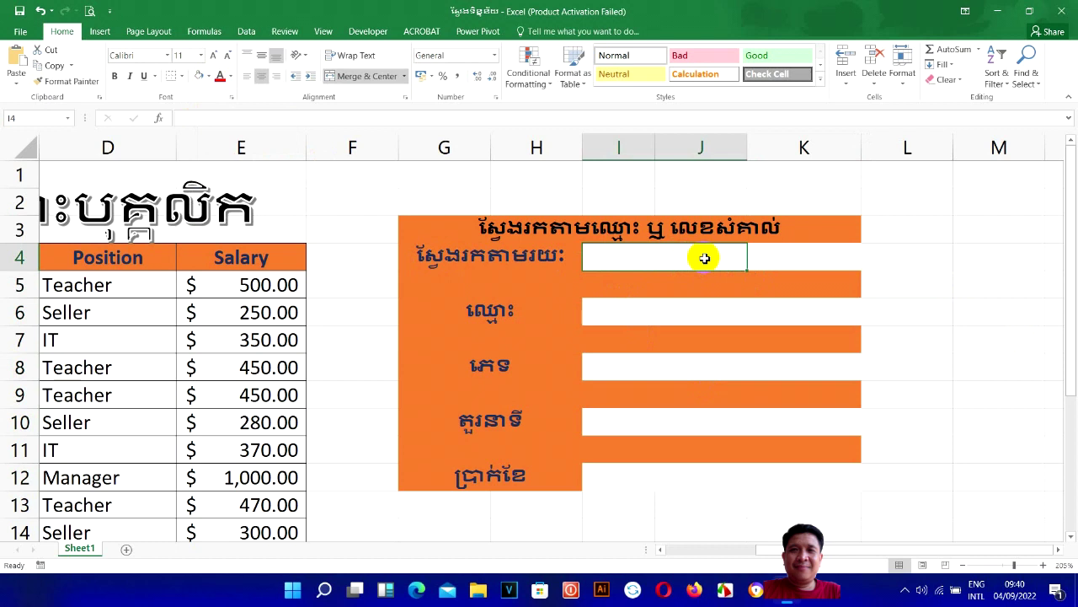
pyautogui.click(803, 257)
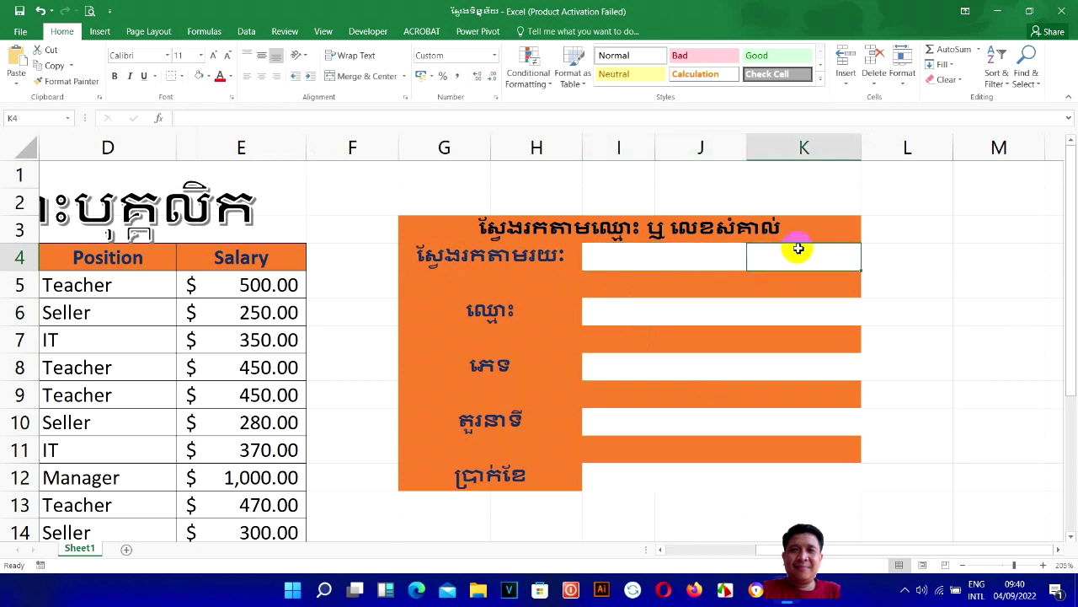
pyautogui.click(674, 255)
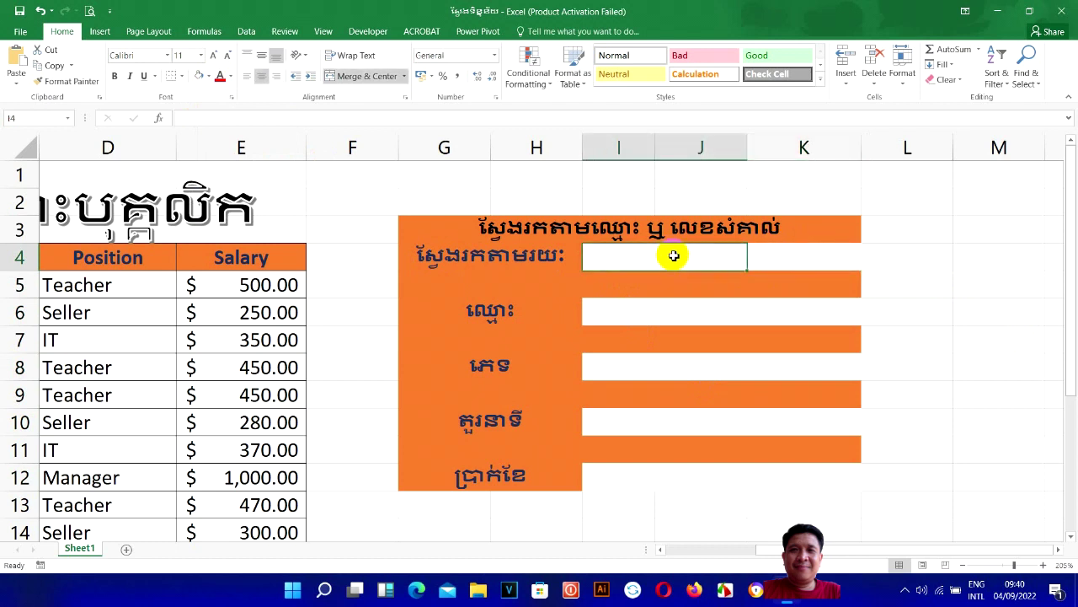
pyautogui.click(838, 260)
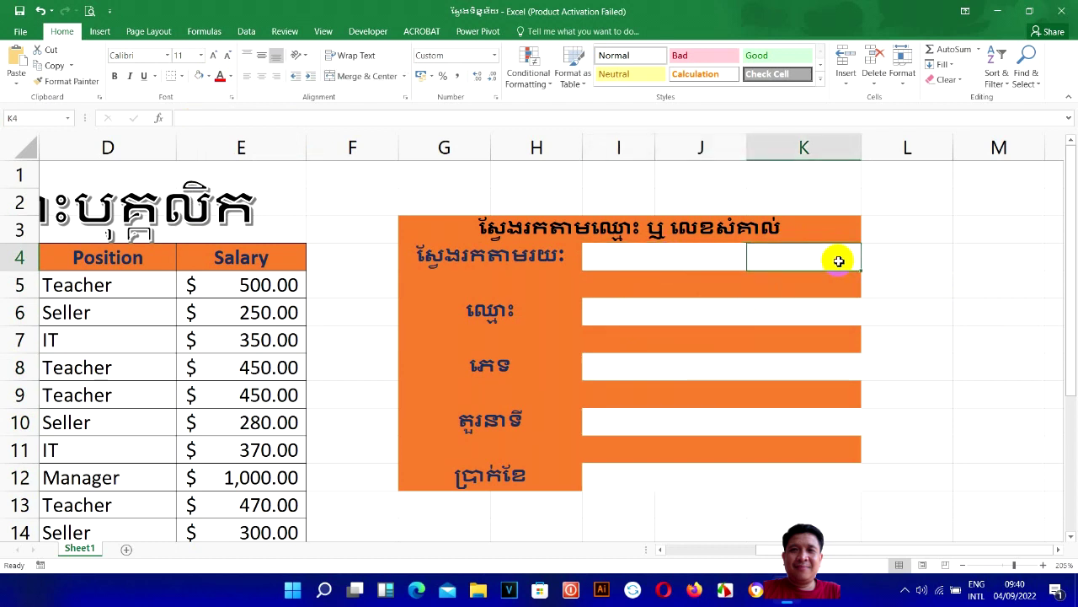
pyautogui.moveTo(647, 263); pyautogui.dragTo(650, 288)
pyautogui.click(651, 265)
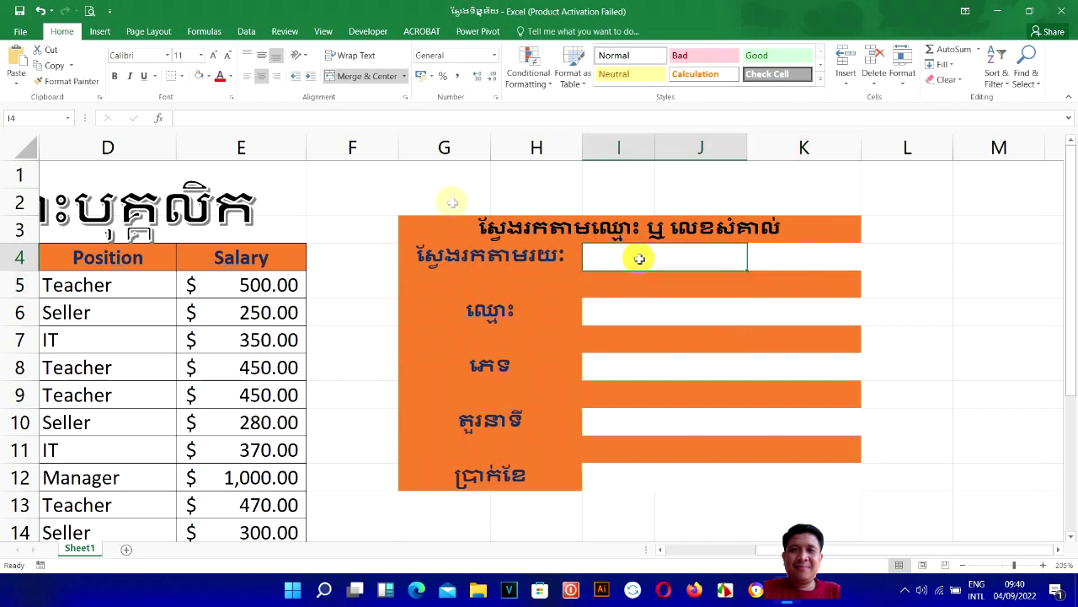
pyautogui.click(246, 32)
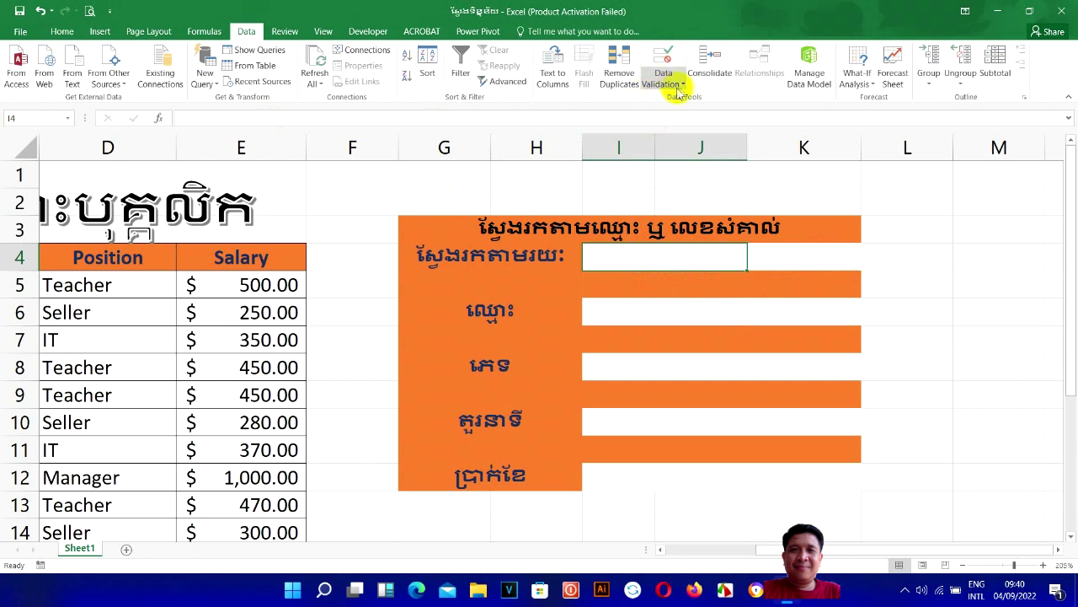
# Set cell I4's data validation to allow a List, and start typing ឈ្មោះ into Source
pyautogui.click(669, 84)
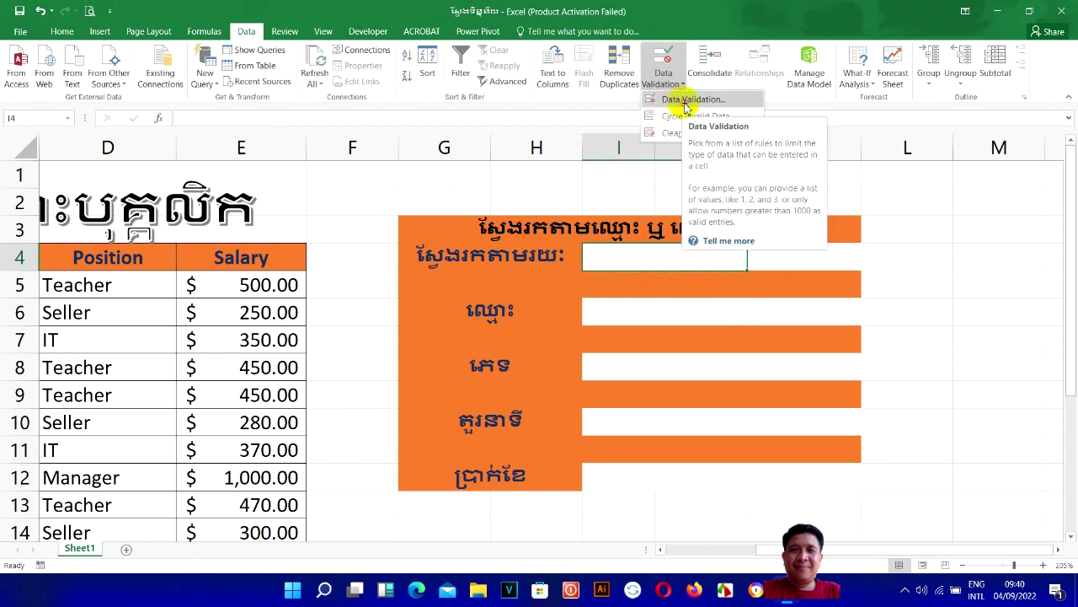
pyautogui.click(689, 99)
pyautogui.click(217, 161)
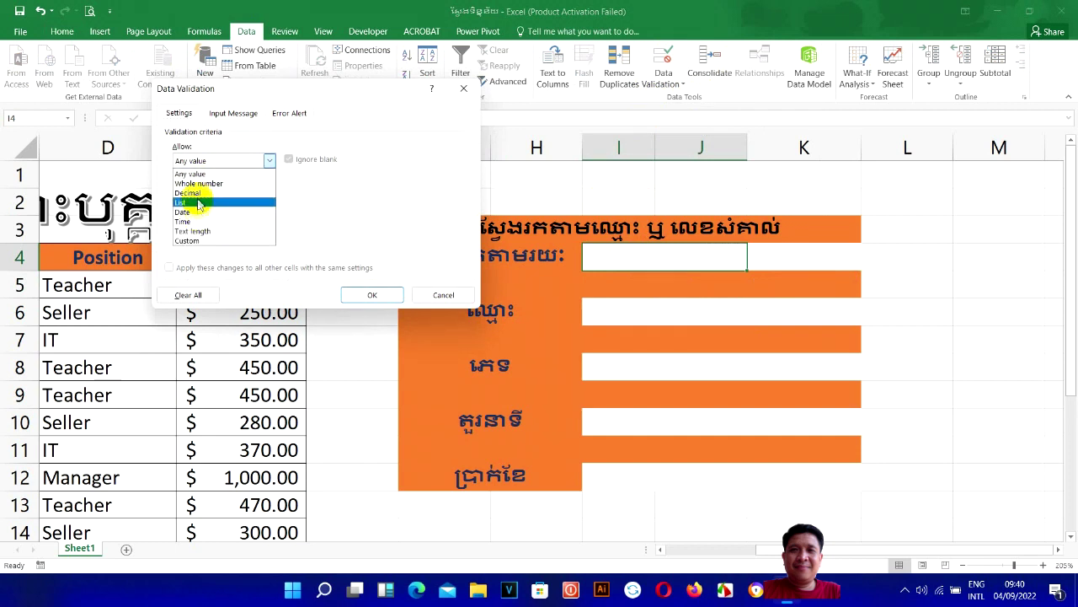
pyautogui.click(200, 205)
pyautogui.click(215, 220)
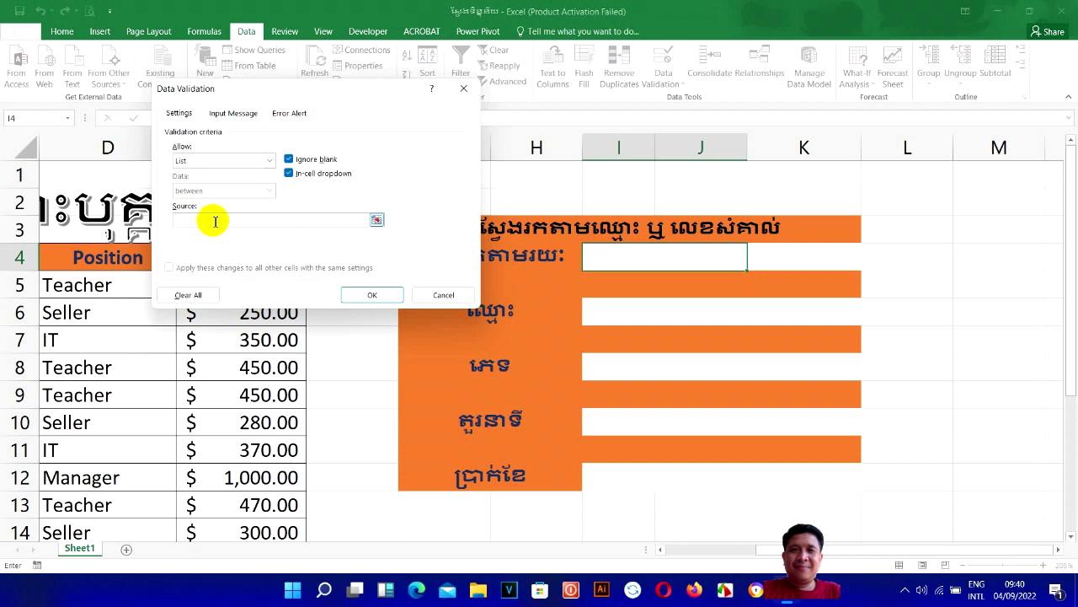
pyautogui.write('1')
pyautogui.press('BackSpace')
pyautogui.write('ឈ្មោះ')
pyautogui.hotkey('alt', 'shift')
# Launch a blank Notepad from the Run prompt
pyautogui.press('super+r')
pyautogui.write('Notepad')
pyautogui.press('Return')
pyautogui.write('Q')
pyautogui.press('BackSpace')
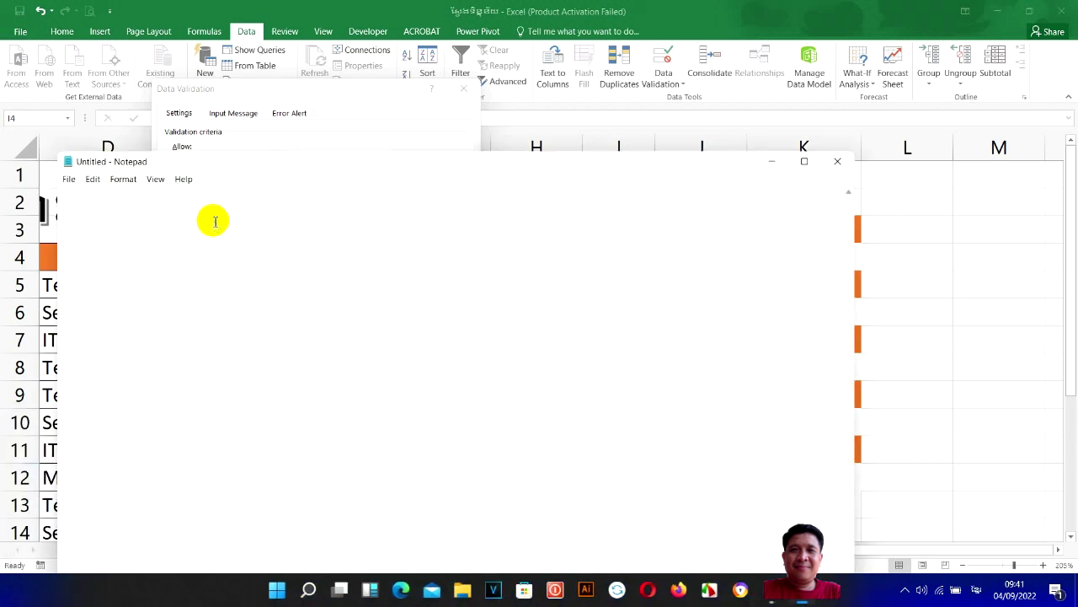
# Write "ឈ្មោះ","លេខរៀង" in Notepad, select it, and return to the Data Validation dialog
pyautogui.write('"')
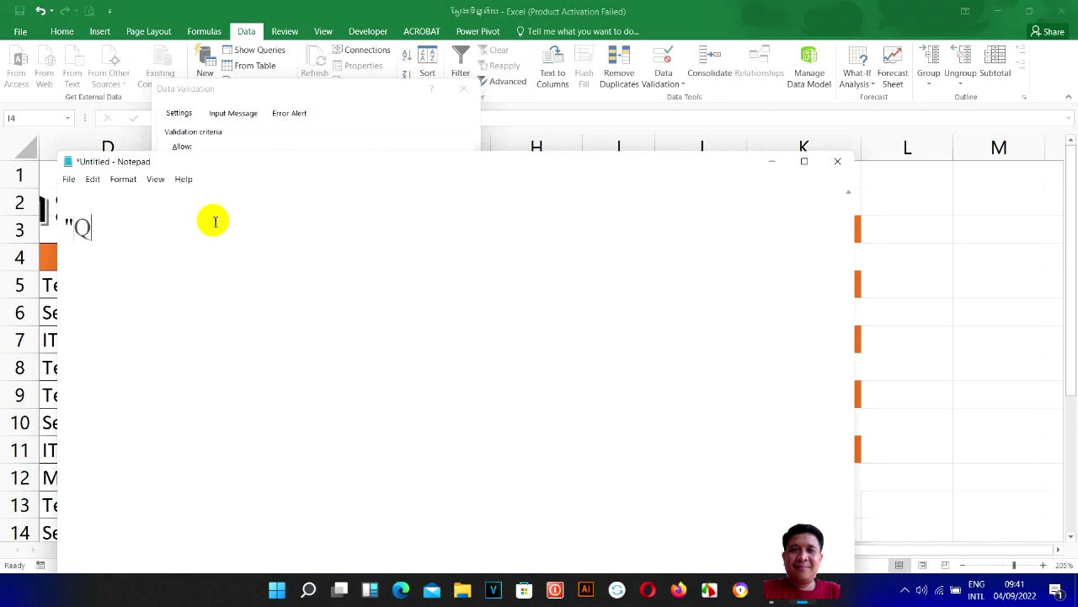
pyautogui.hotkey('alt', 'shift')
pyautogui.write('ឈ្មោ')
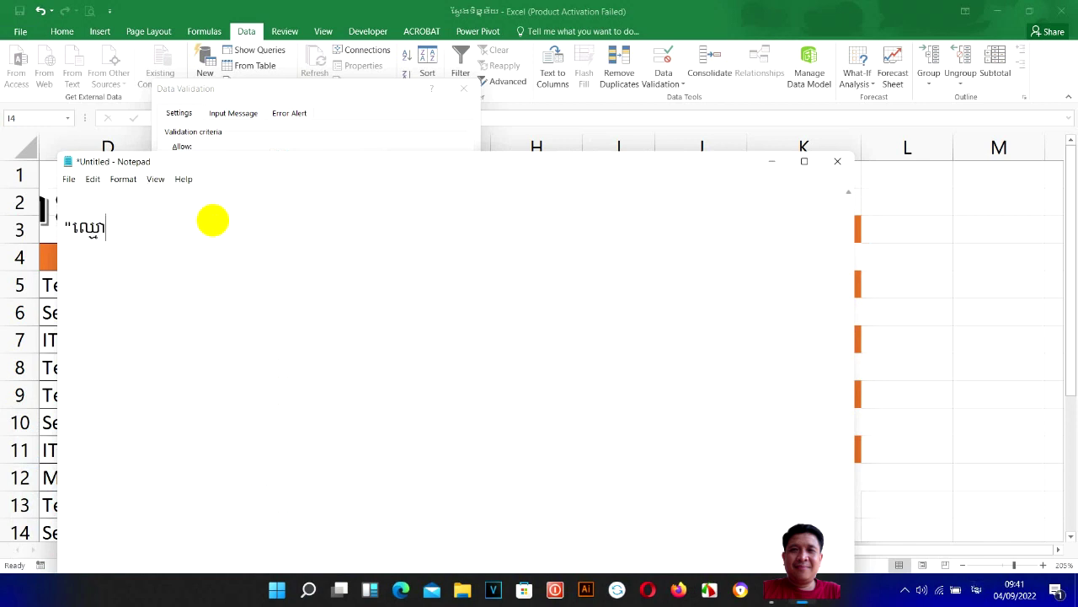
pyautogui.hotkey('alt', 'shift')
pyautogui.write('ះ","លេខរៀង')
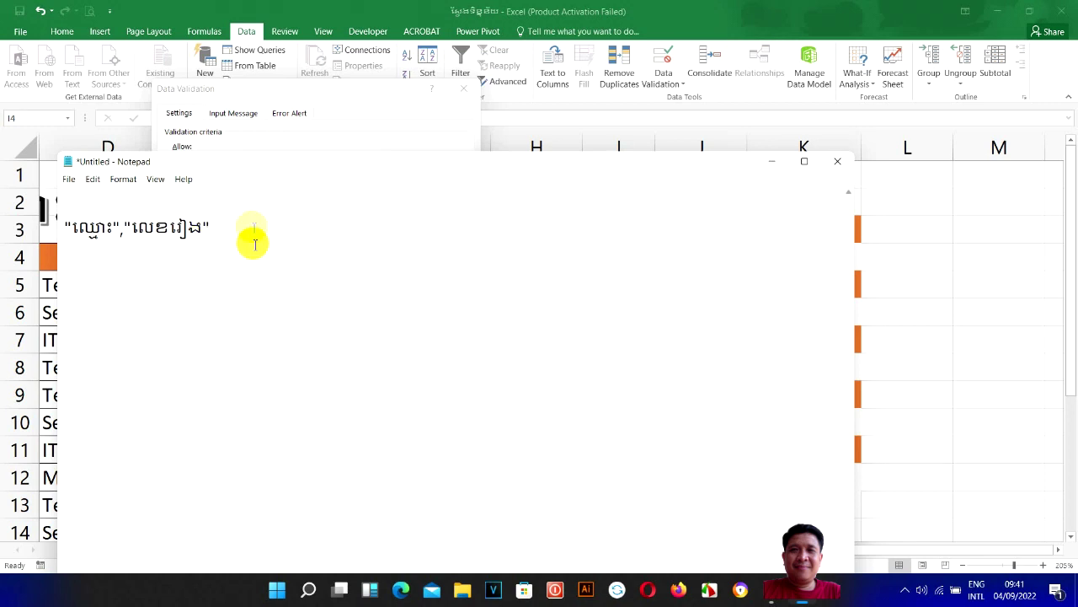
pyautogui.hotkey('ctrl', 'a')
pyautogui.hotkey('ctrl', 'c')
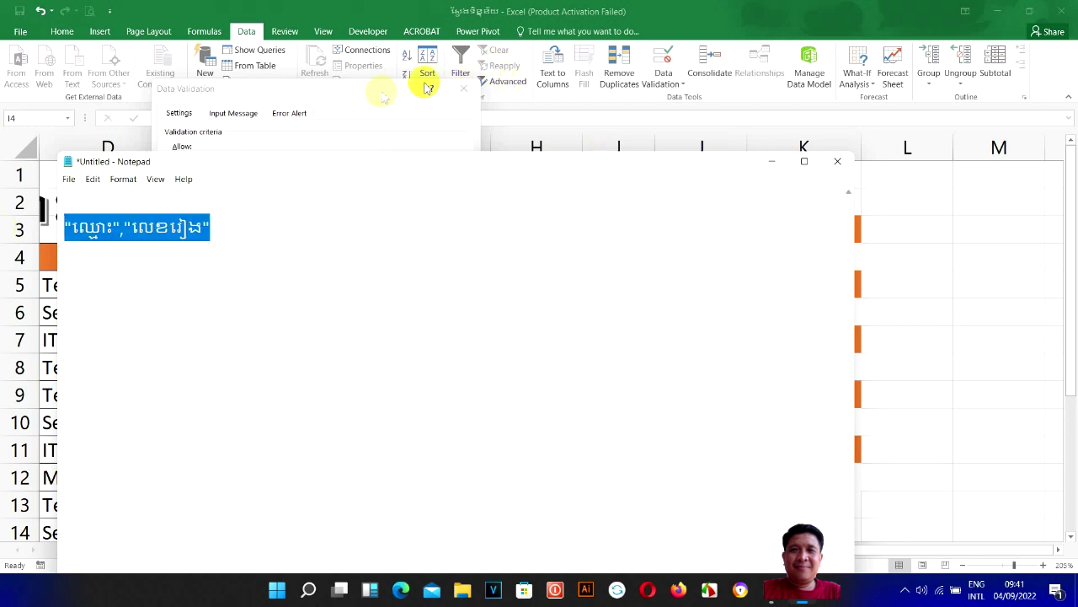
pyautogui.click(381, 92)
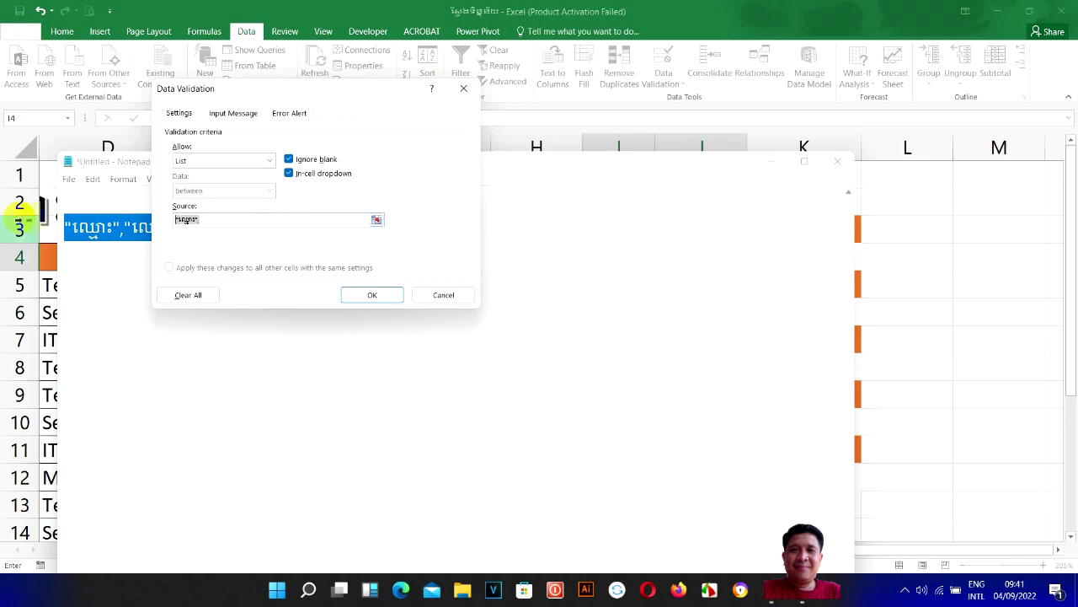
# Paste the Khmer list into Source, confirm it, and check I4's dropdown choices
pyautogui.hotkey('ctrl', 'v')
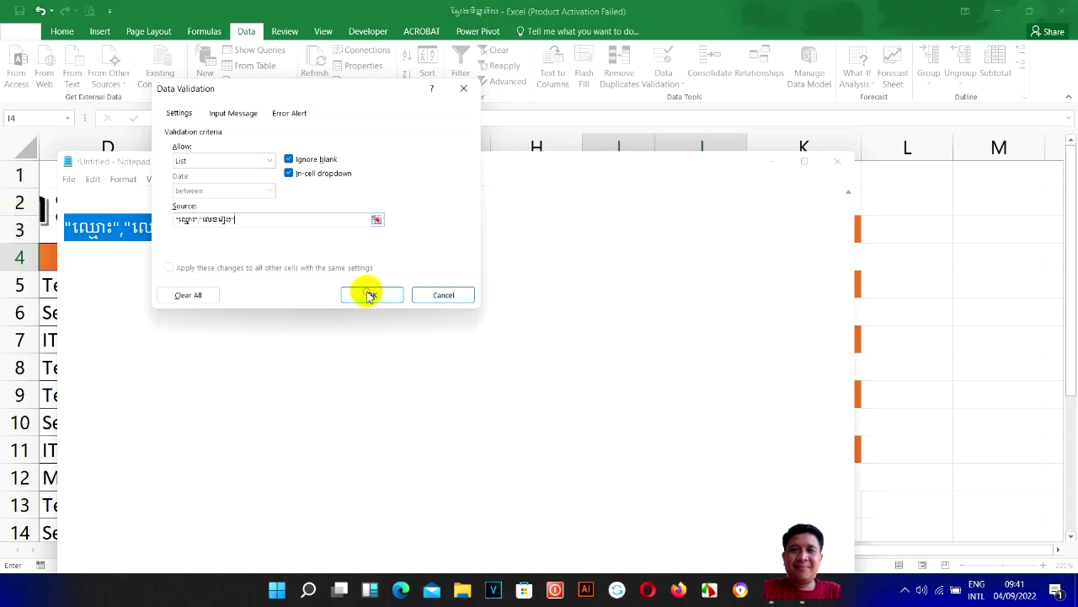
pyautogui.click(367, 294)
pyautogui.click(773, 163)
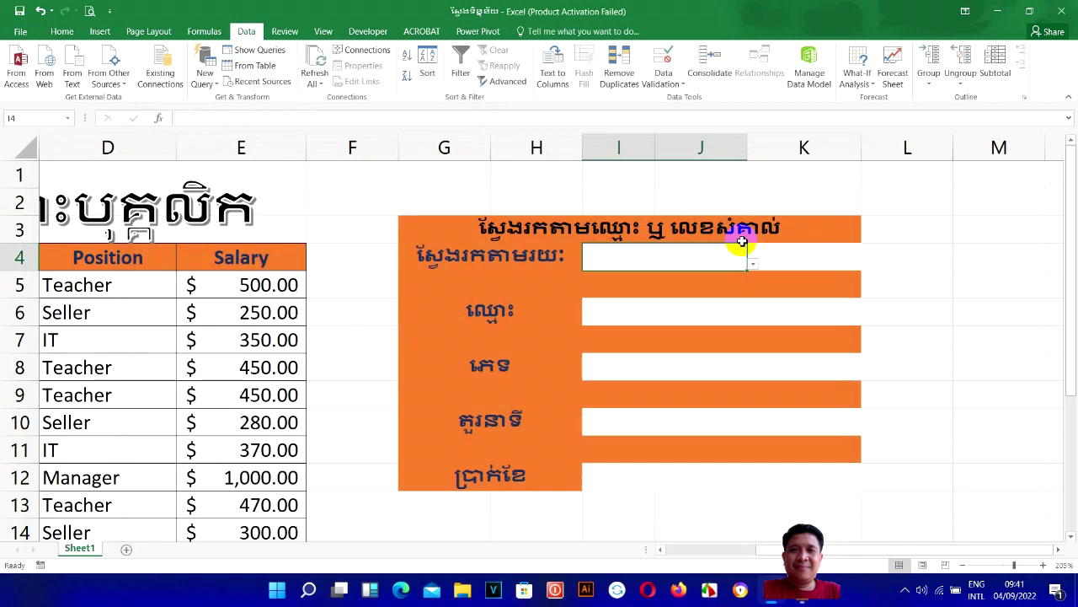
pyautogui.click(752, 264)
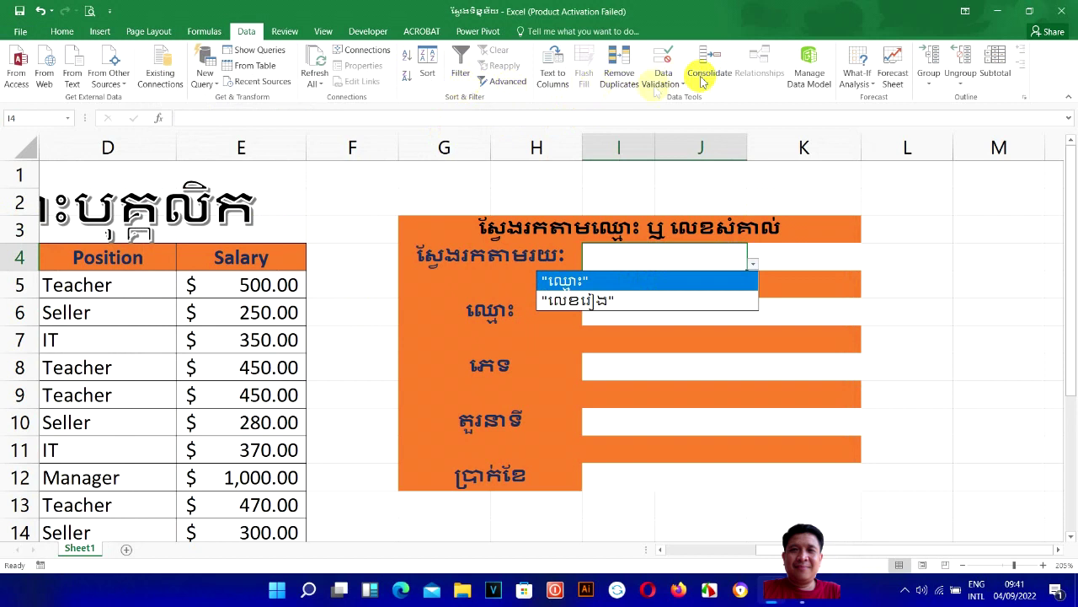
# Remove the leading equals sign and quote marks from I4's list source, then confirm
pyautogui.click(661, 85)
pyautogui.click(663, 84)
pyautogui.click(664, 101)
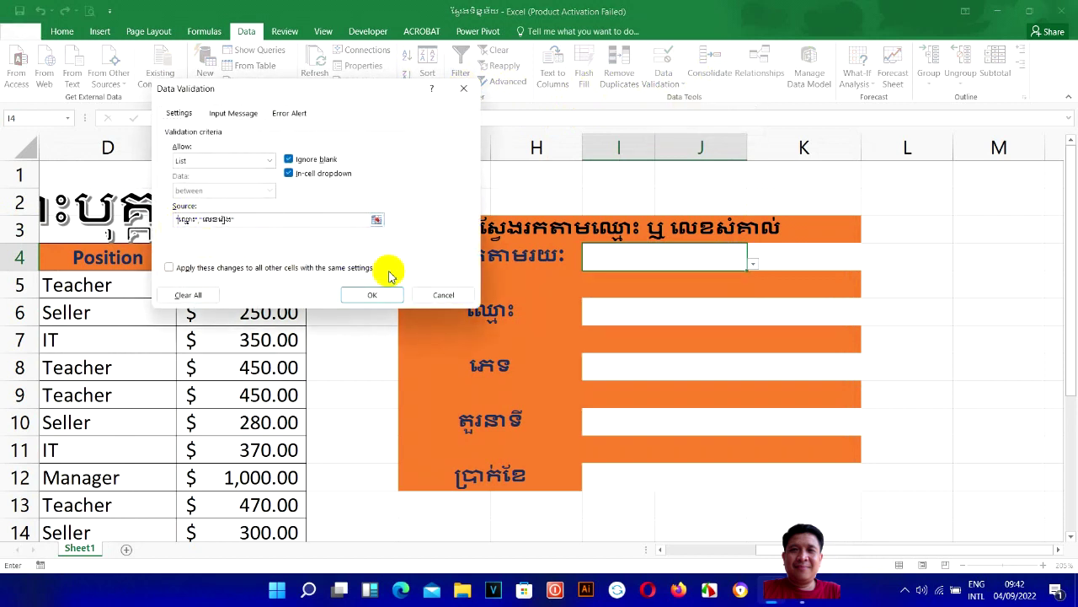
pyautogui.press('Left')
pyautogui.press('Left')
pyautogui.press('Right')
pyautogui.press('Right')
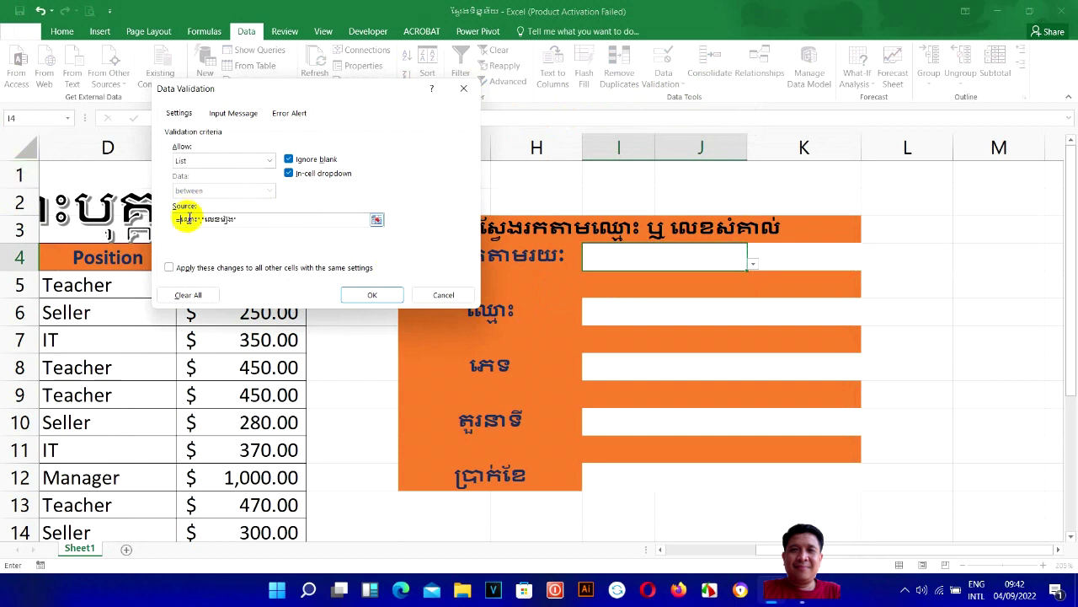
pyautogui.click(179, 219)
pyautogui.press('BackSpace')
pyautogui.click(200, 219)
pyautogui.press('BackSpace')
pyautogui.press('BackSpace')
pyautogui.click(233, 219)
pyautogui.press('BackSpace')
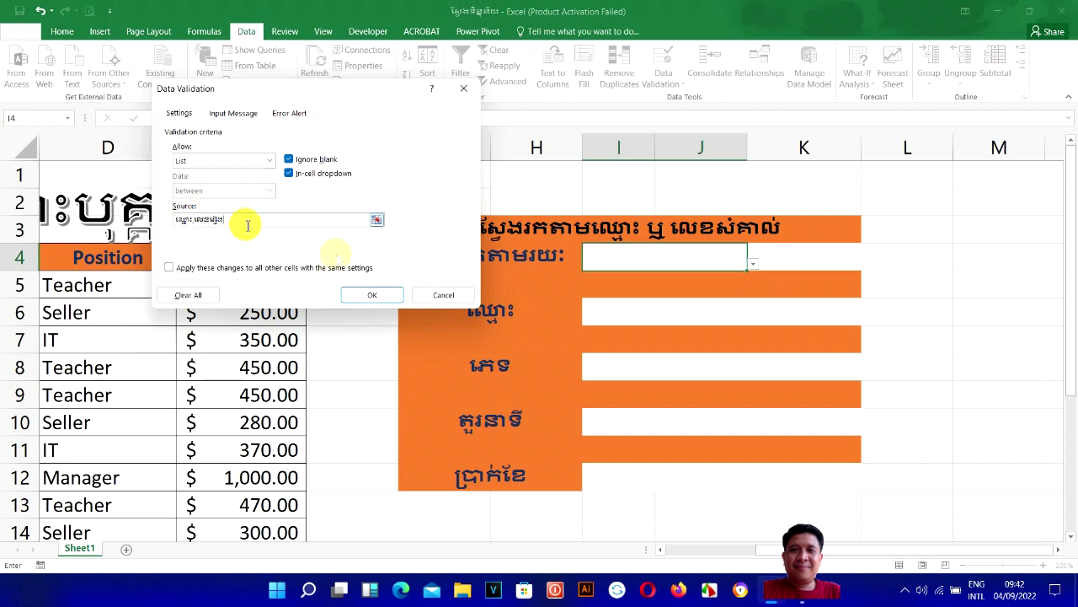
pyautogui.click(364, 294)
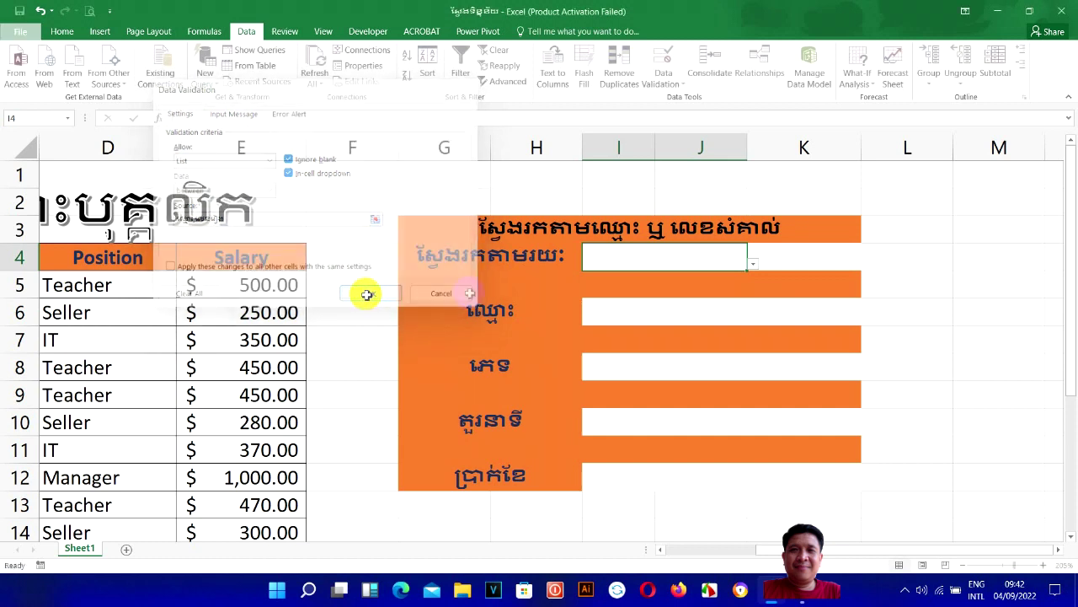
# Switch I4's dropdown between ឈ្មោះ and លេខរៀង several times, ending on លេខរៀង
pyautogui.click(752, 264)
pyautogui.click(621, 279)
pyautogui.click(752, 264)
pyautogui.click(657, 297)
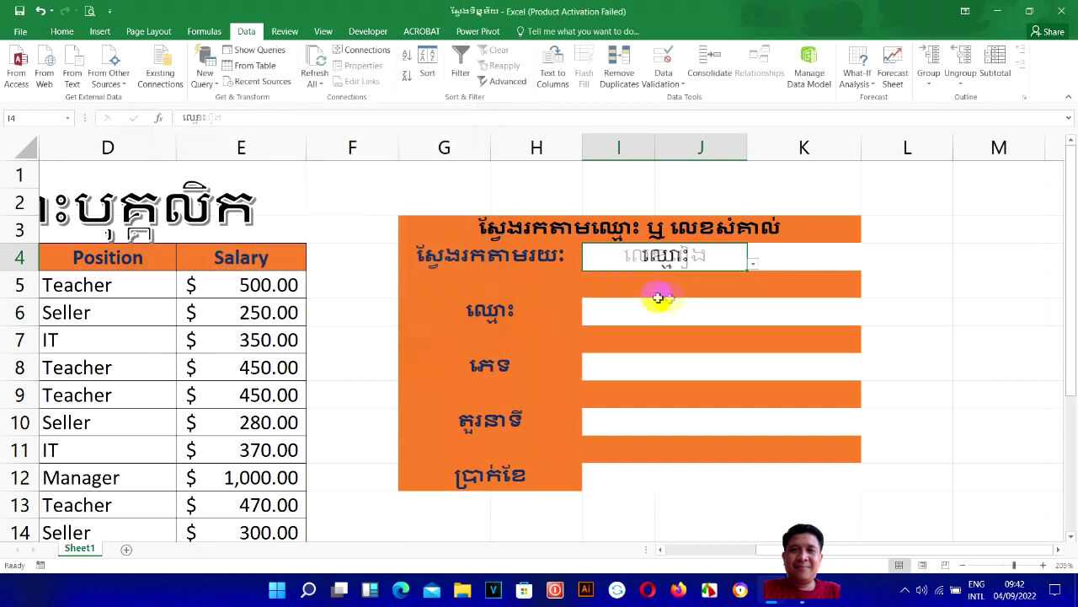
pyautogui.click(781, 257)
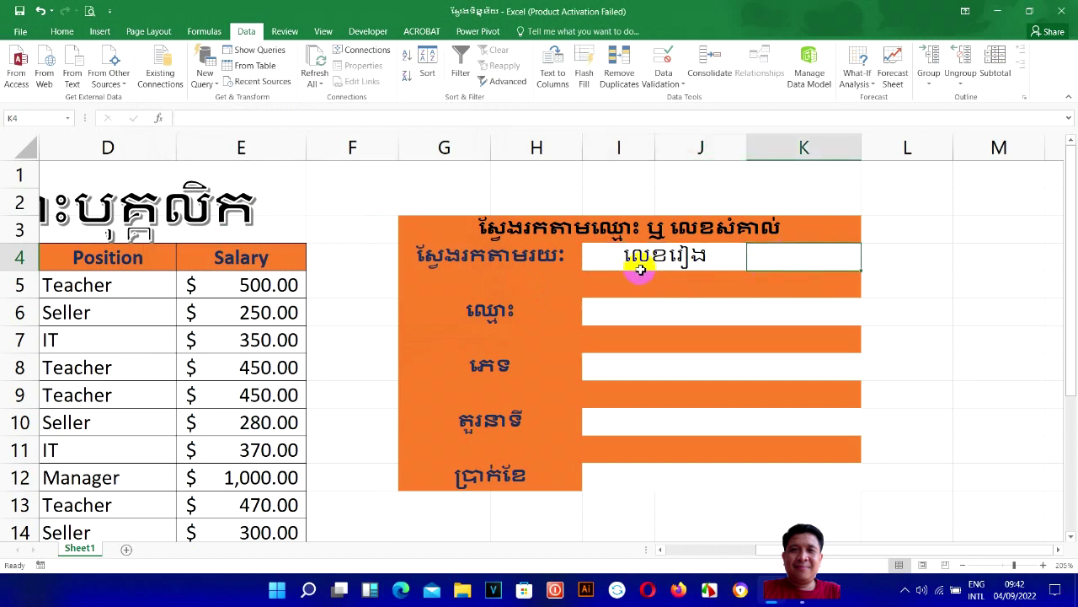
pyautogui.click(667, 259)
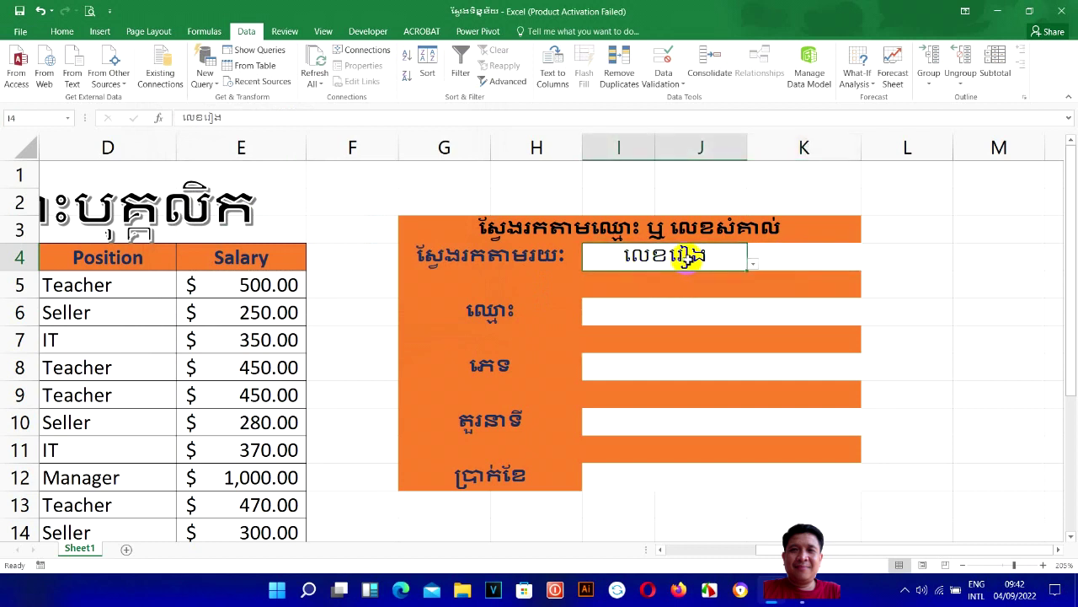
pyautogui.click(755, 268)
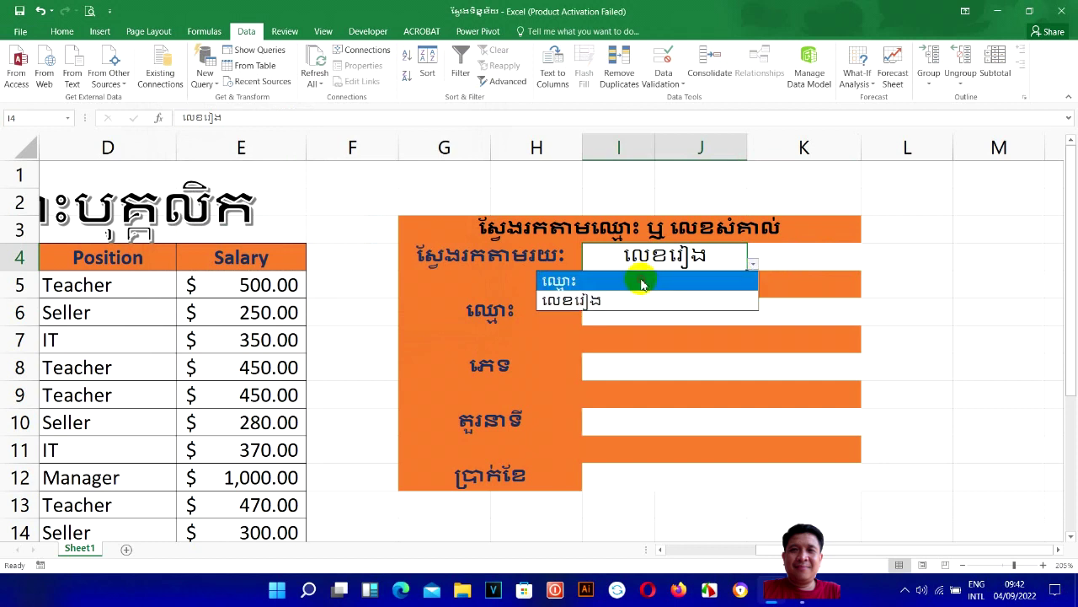
pyautogui.click(645, 279)
pyautogui.click(808, 260)
pyautogui.click(686, 258)
pyautogui.click(753, 266)
pyautogui.click(648, 314)
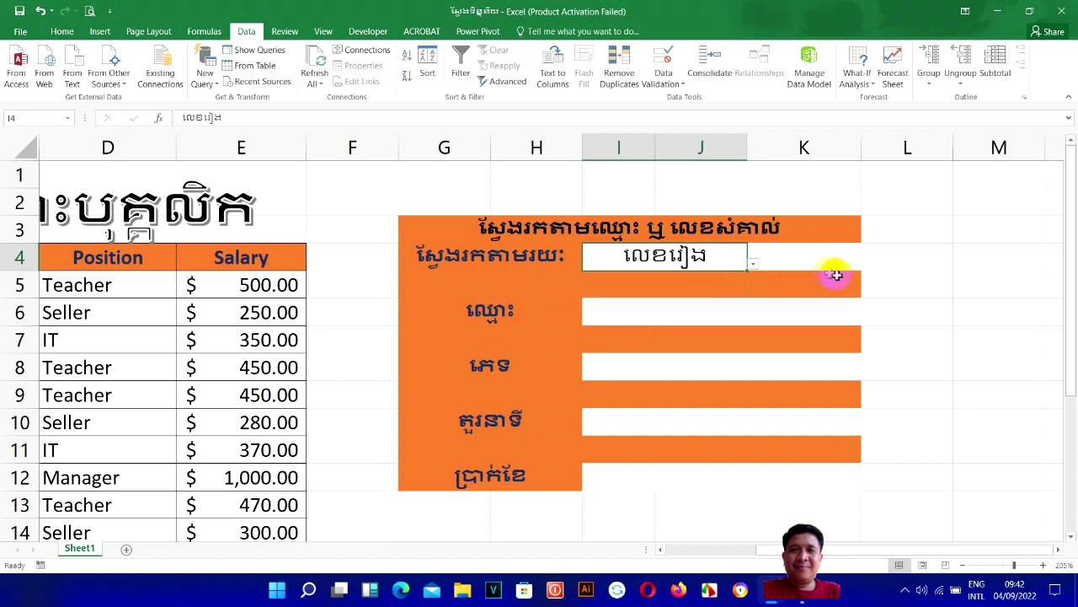
pyautogui.click(826, 261)
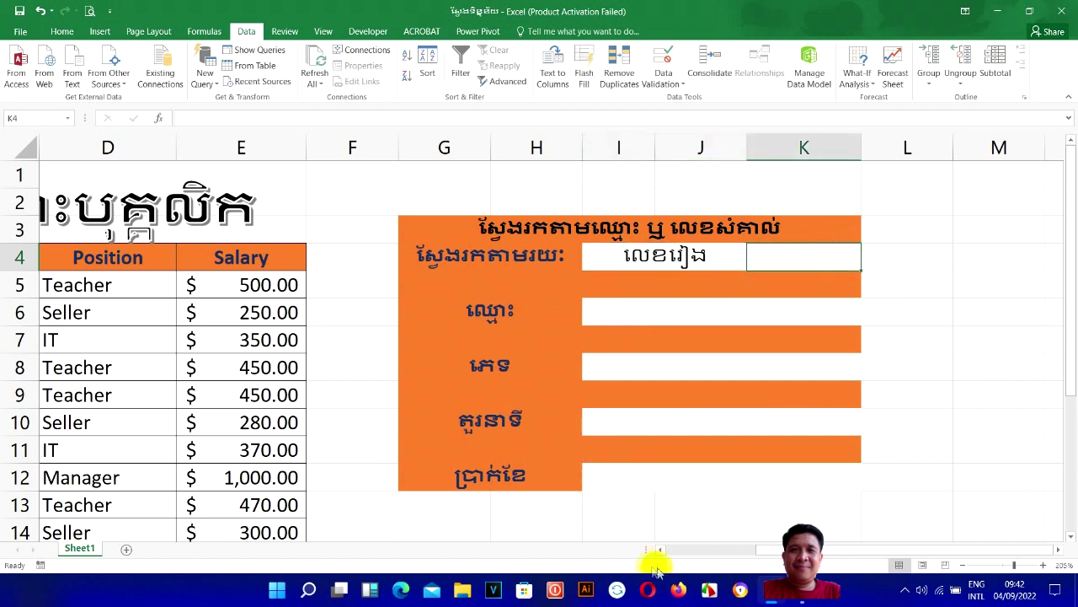
# Check the first employee's name and ID in B5 and A5, then select cell M4
pyautogui.moveTo(859, 551); pyautogui.dragTo(809, 555)
pyautogui.click(174, 283)
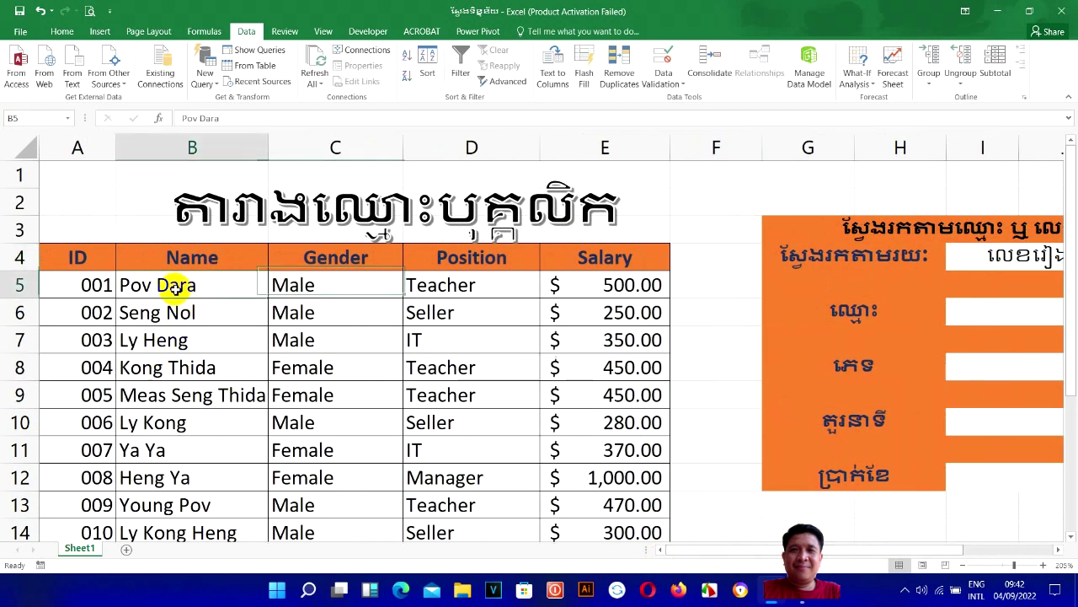
pyautogui.click(80, 284)
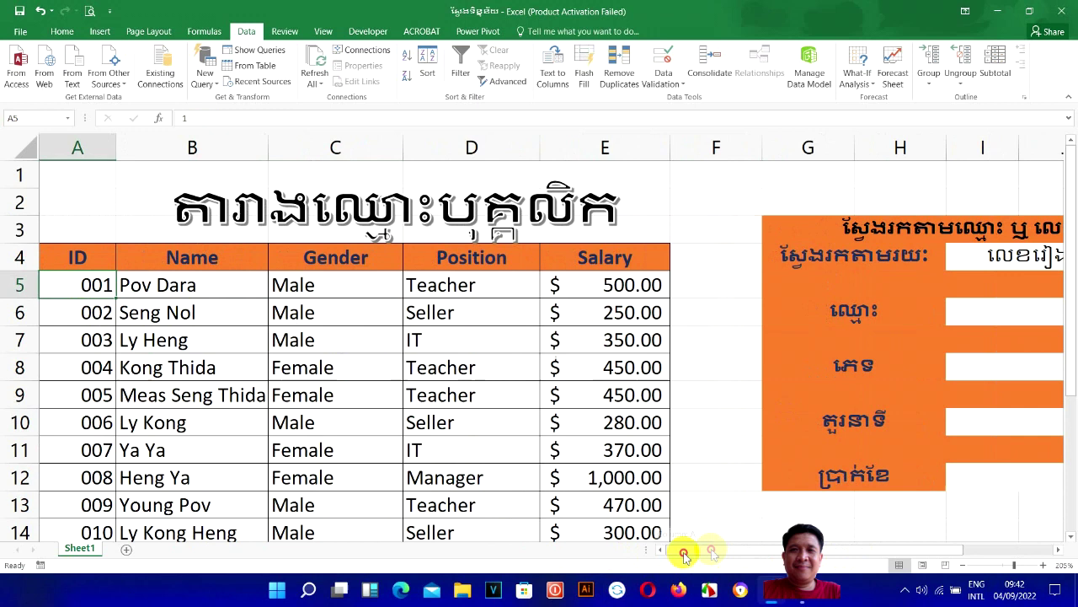
pyautogui.moveTo(683, 553); pyautogui.dragTo(774, 553)
pyautogui.click(939, 255)
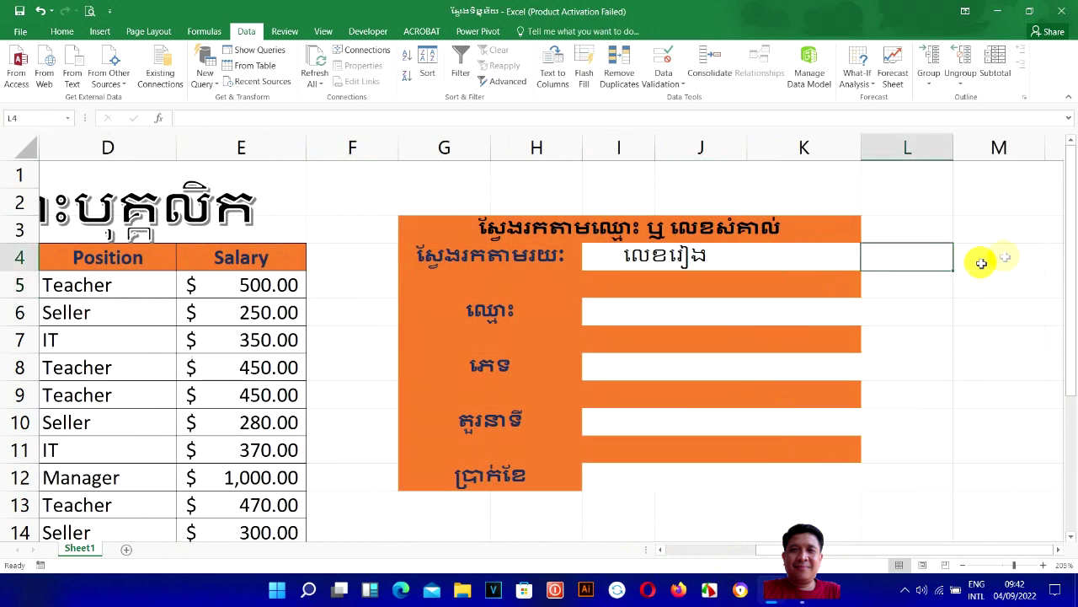
pyautogui.click(1005, 257)
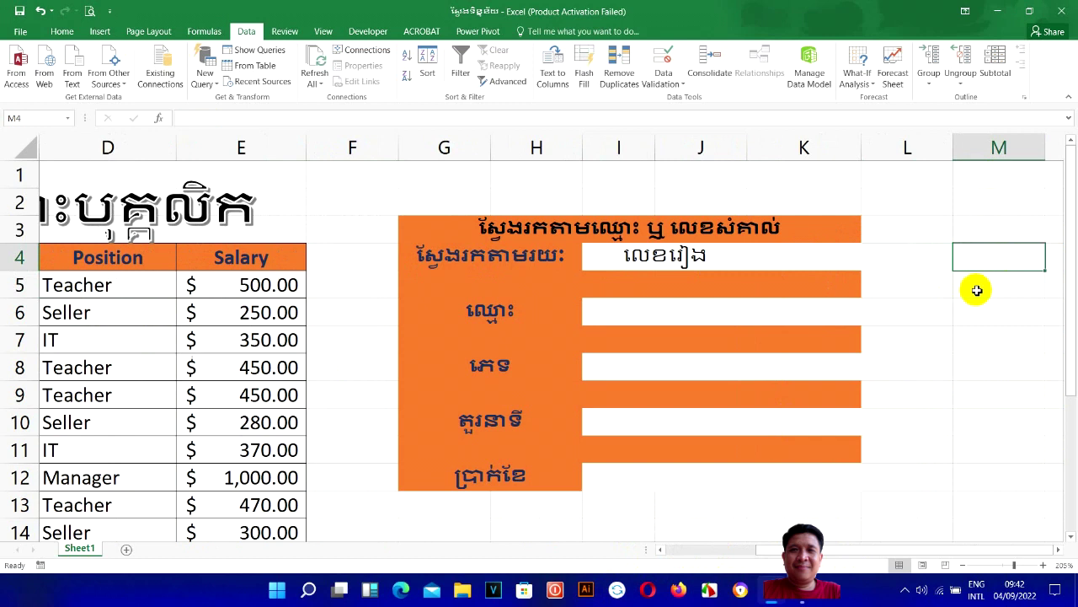
# Set cell M4's font colour to automatic black
pyautogui.write('=')
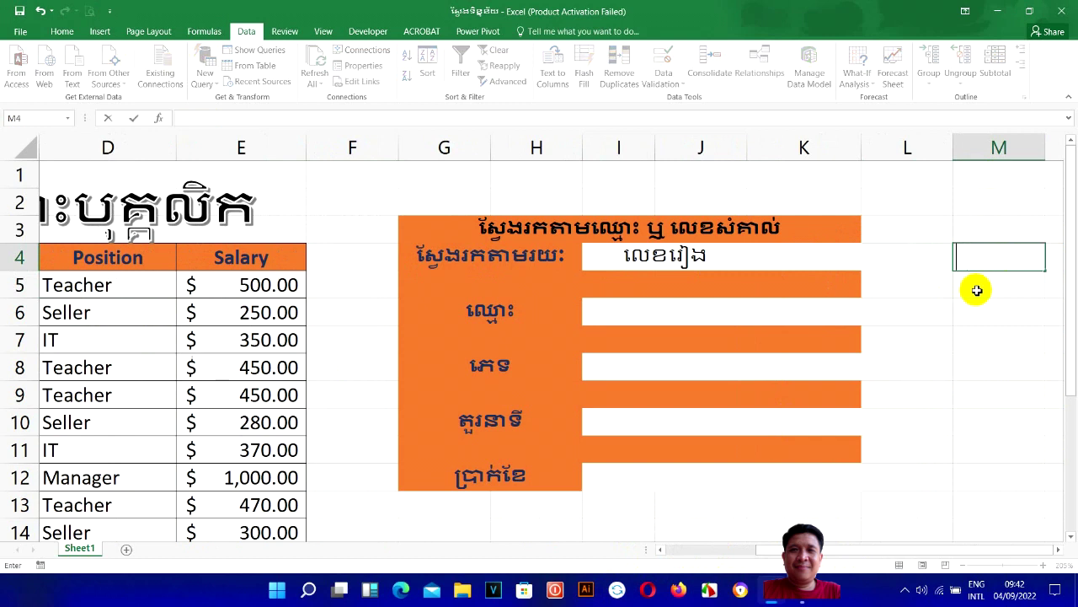
pyautogui.press('Escape')
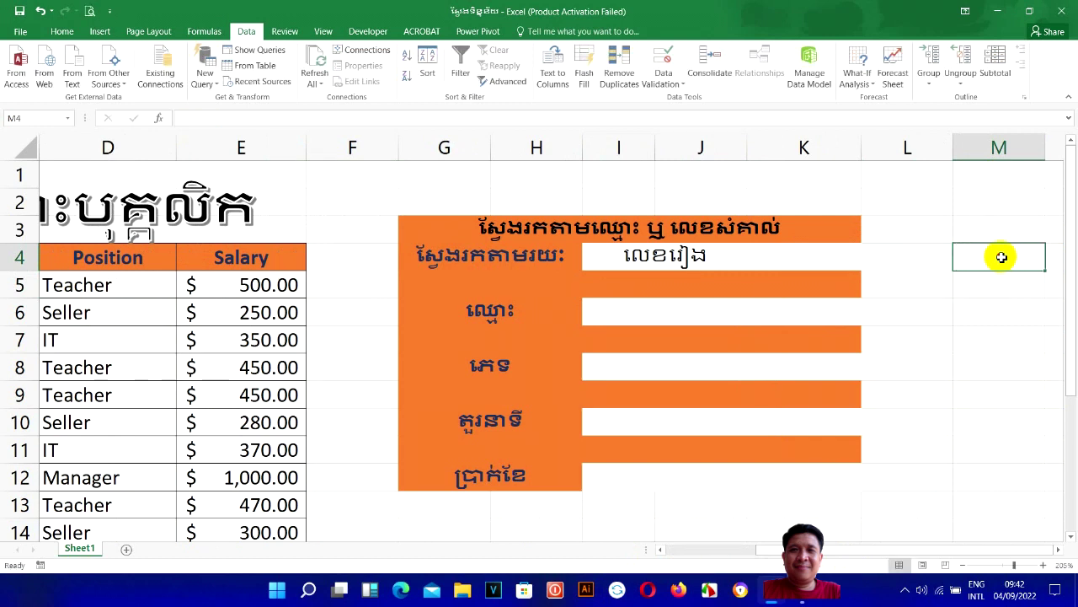
pyautogui.click(61, 32)
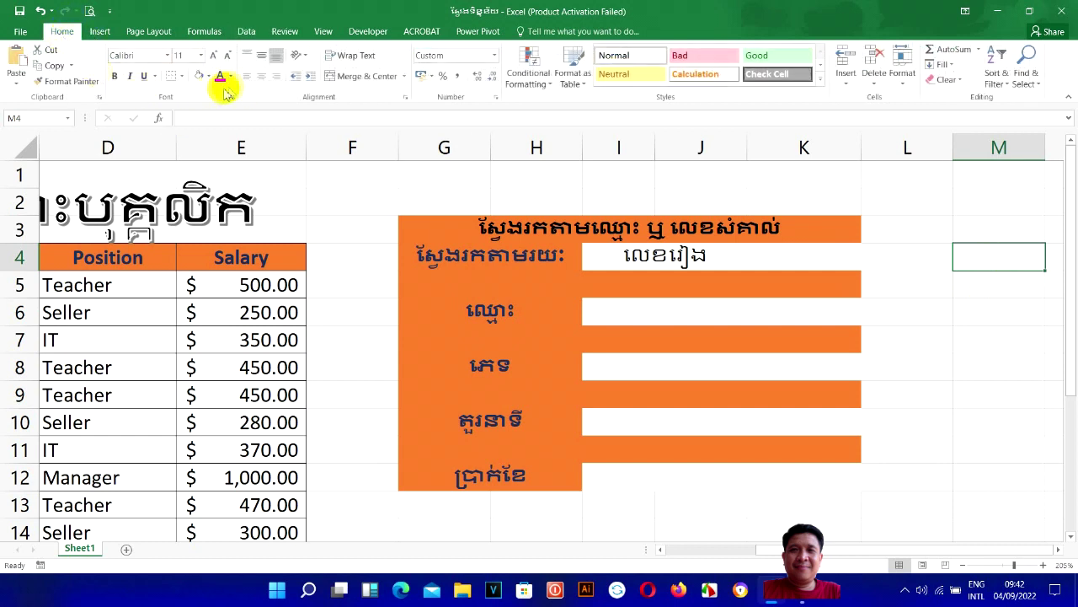
pyautogui.click(230, 81)
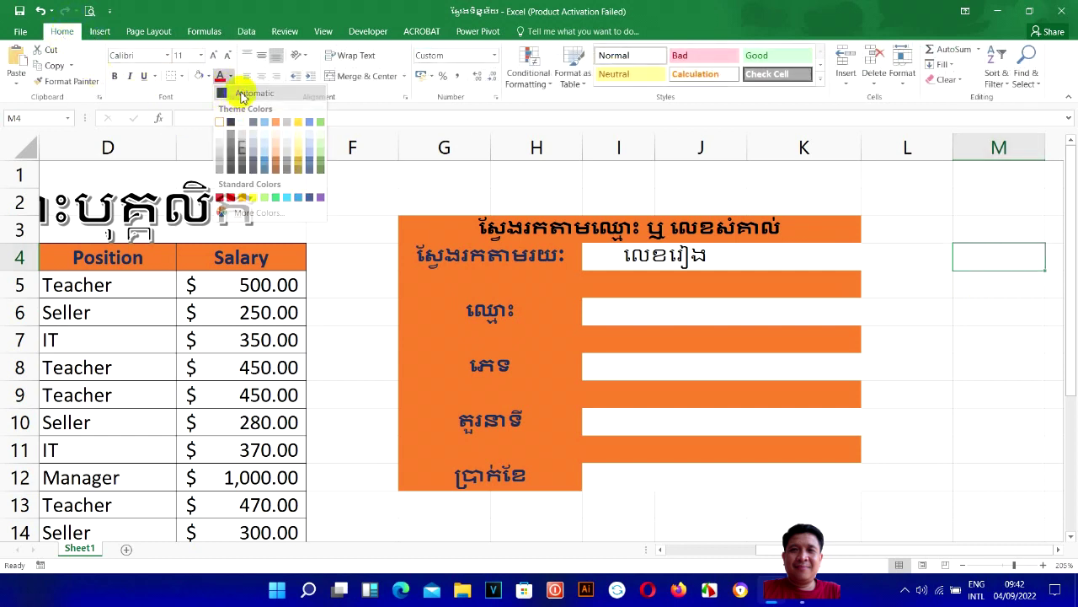
pyautogui.click(246, 89)
# Begin M4's formula as =if($I$4="ឈ្មោះ",B5,if(
pyautogui.write('=if(')
pyautogui.click(665, 255)
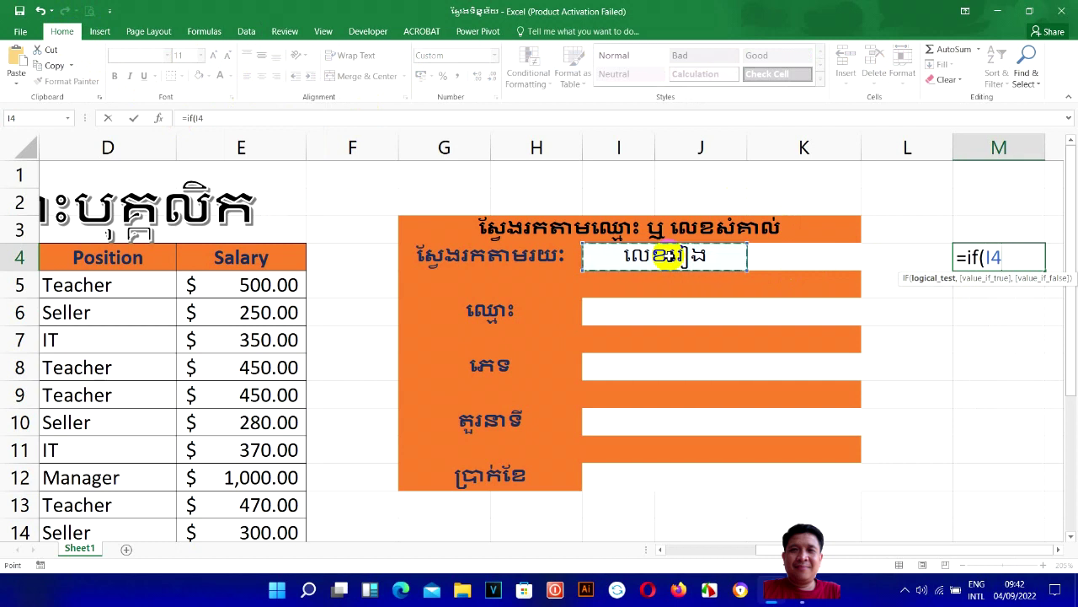
pyautogui.press('F4')
pyautogui.write('$I$4="')
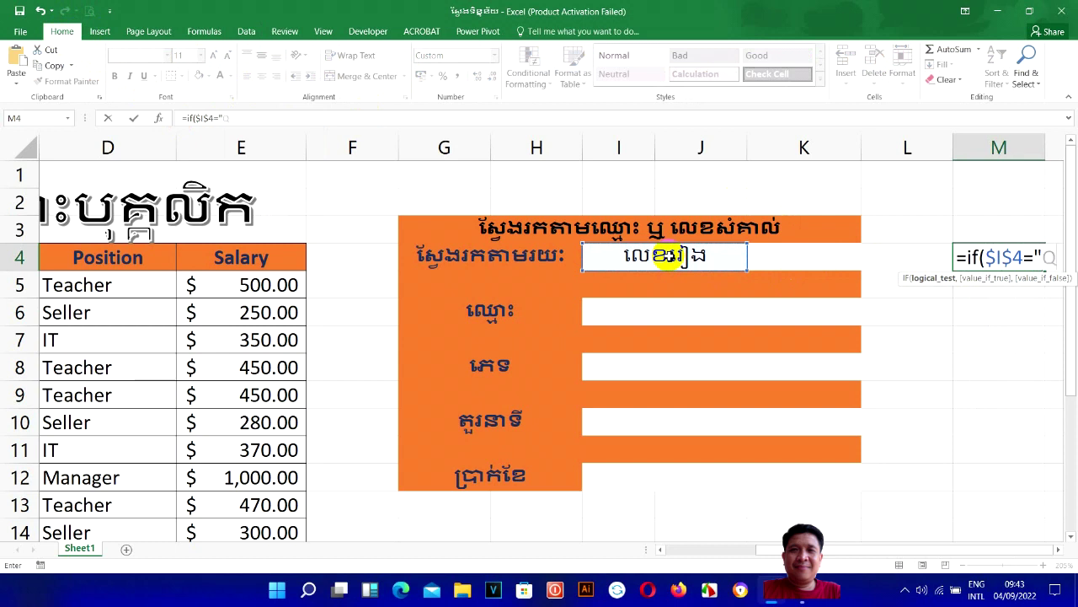
pyautogui.write('ឈ្មោះ')
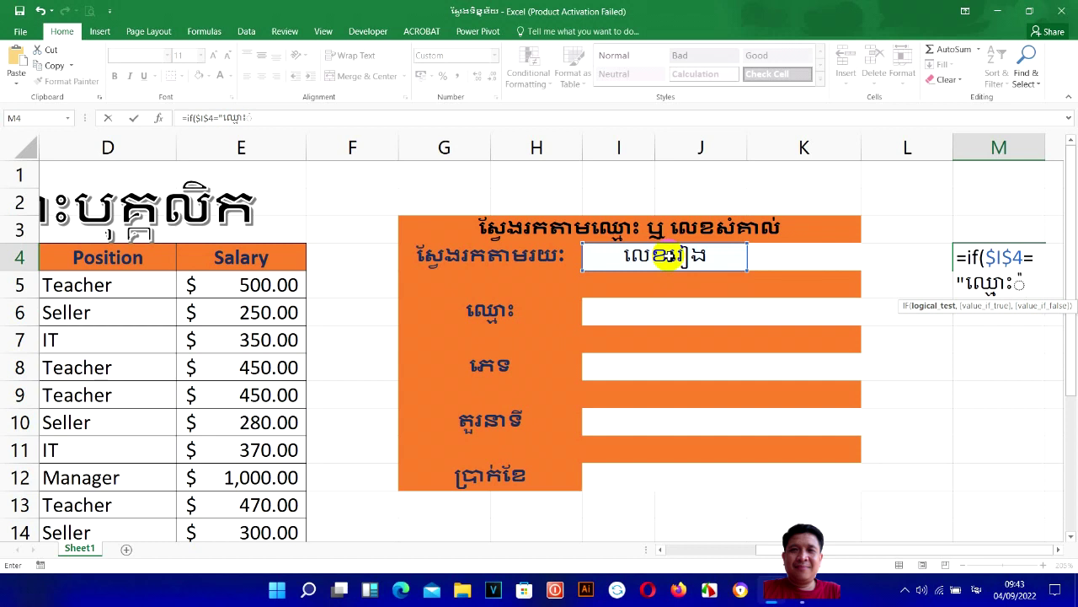
pyautogui.hotkey('alt', 'shift')
pyautogui.hotkey('alt', 'shift')
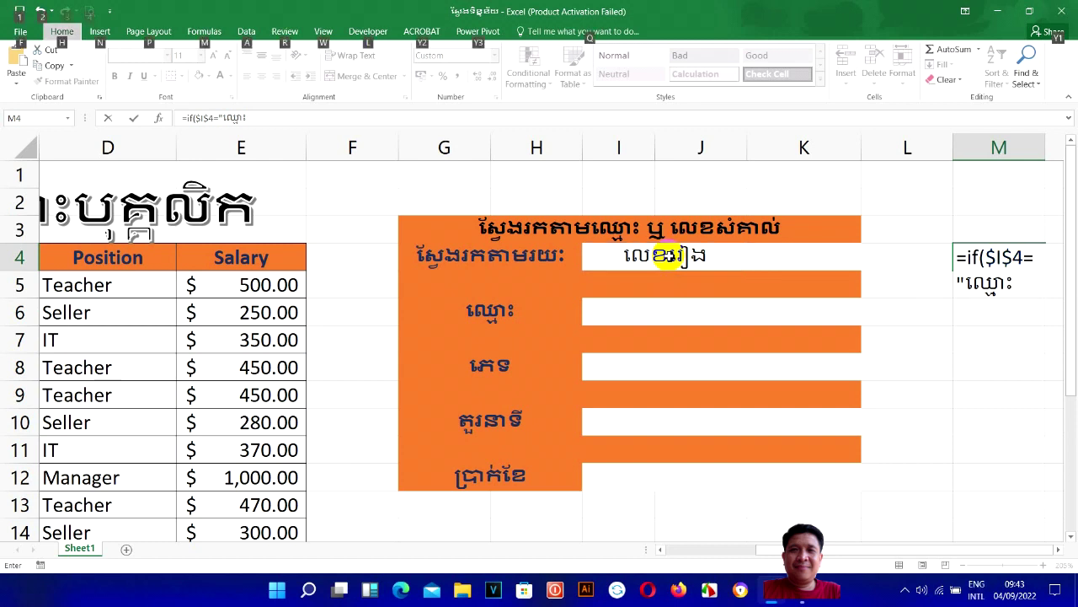
pyautogui.press('alt')
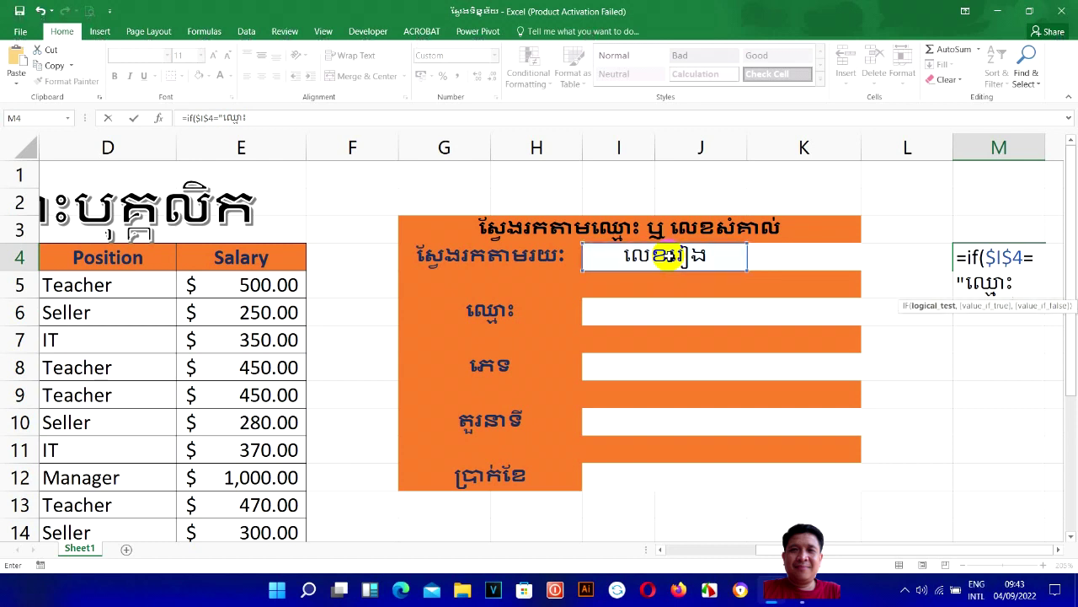
pyautogui.write('",')
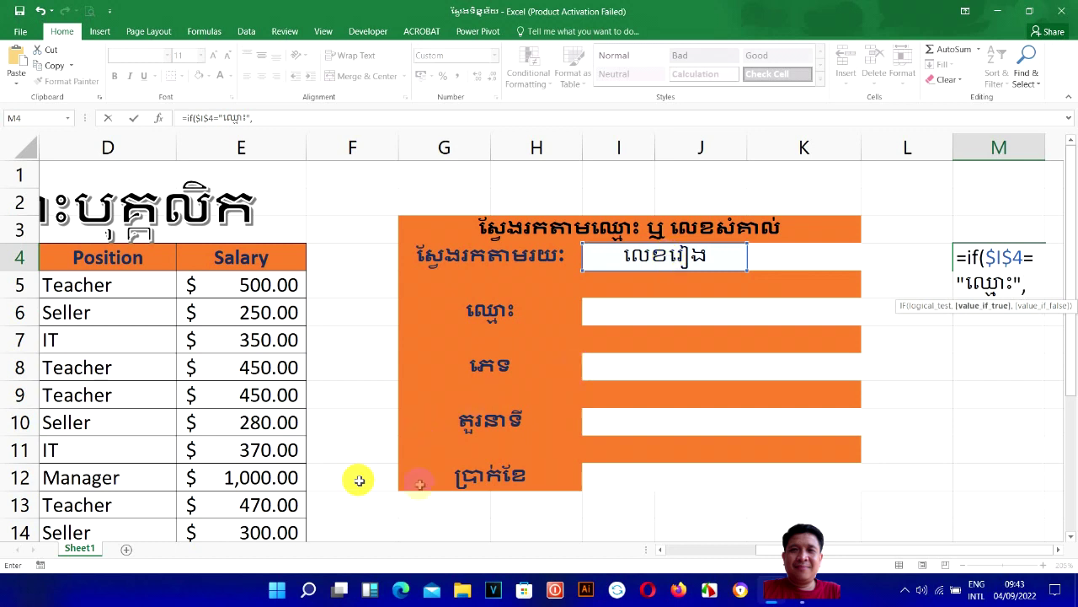
pyautogui.moveTo(758, 552); pyautogui.dragTo(682, 549)
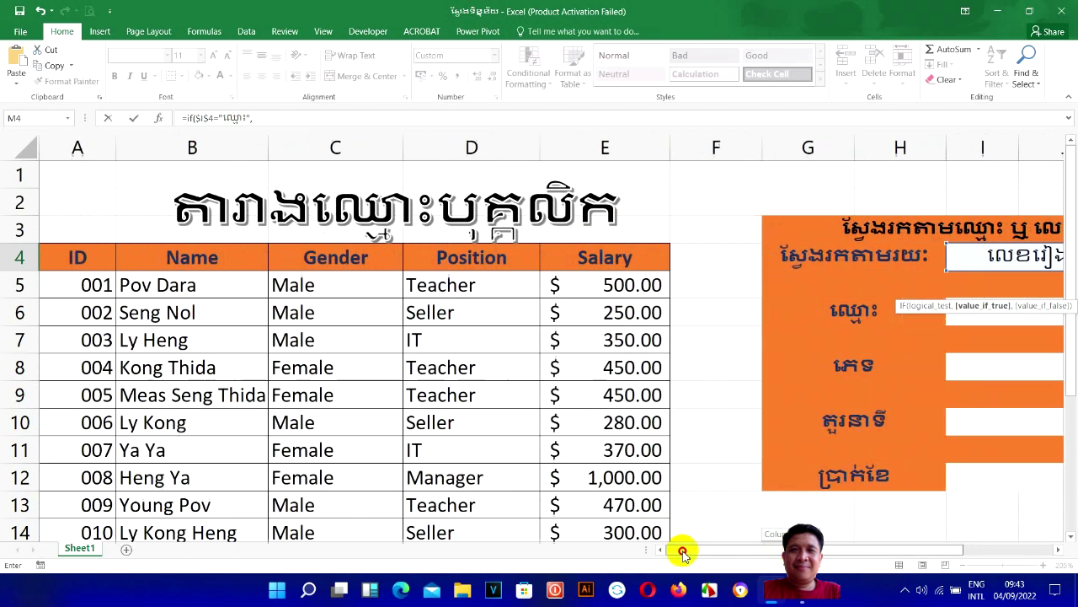
pyautogui.click(196, 286)
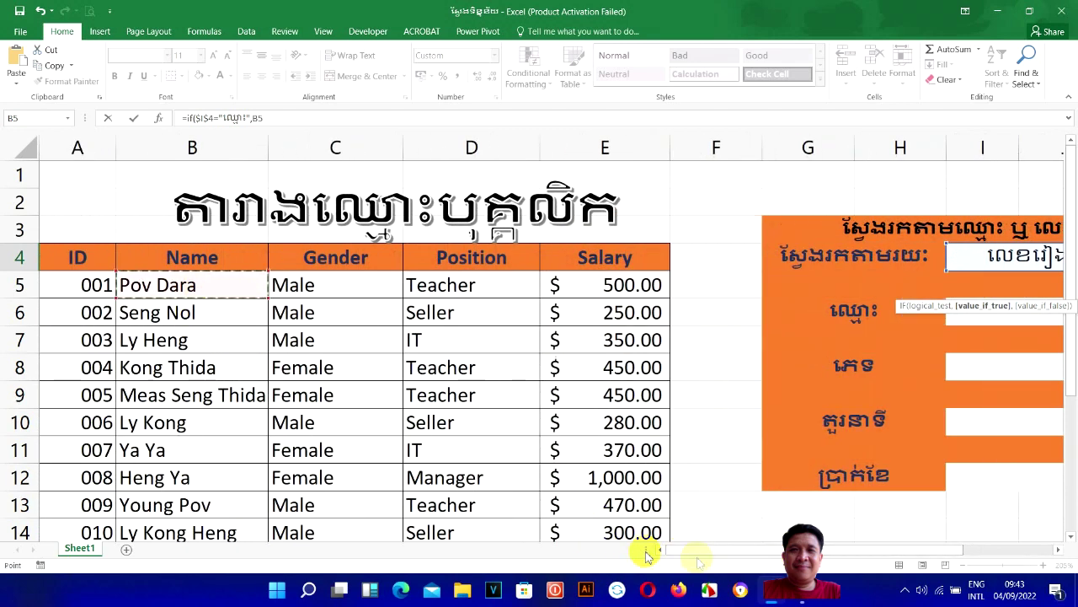
pyautogui.moveTo(698, 550)
pyautogui.mouseDown()
pyautogui.moveTo(881, 539)
pyautogui.moveTo(884, 525)
pyautogui.mouseUp()
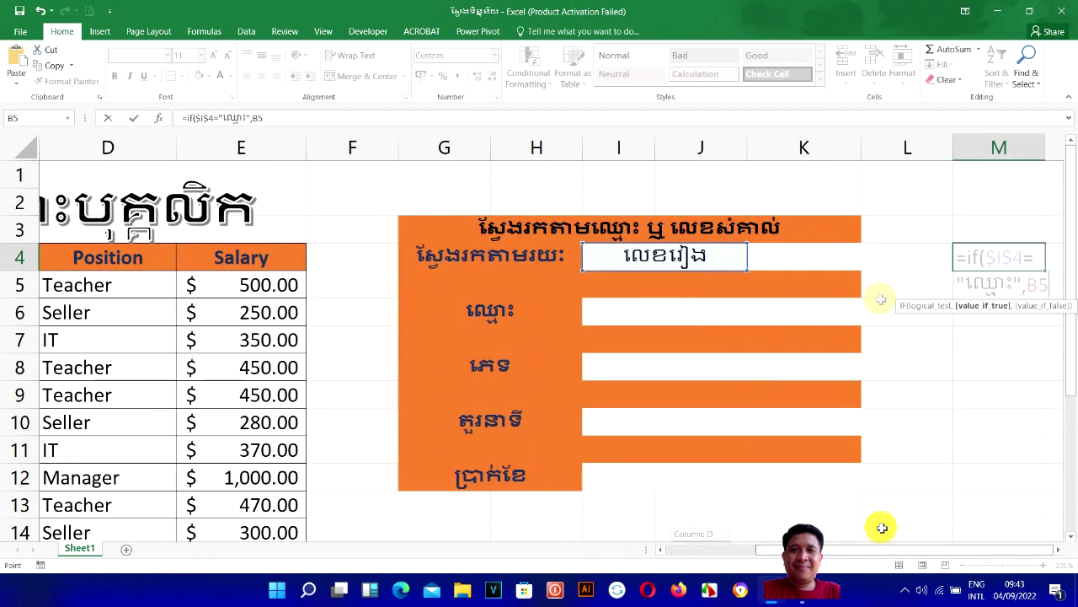
pyautogui.write(',')
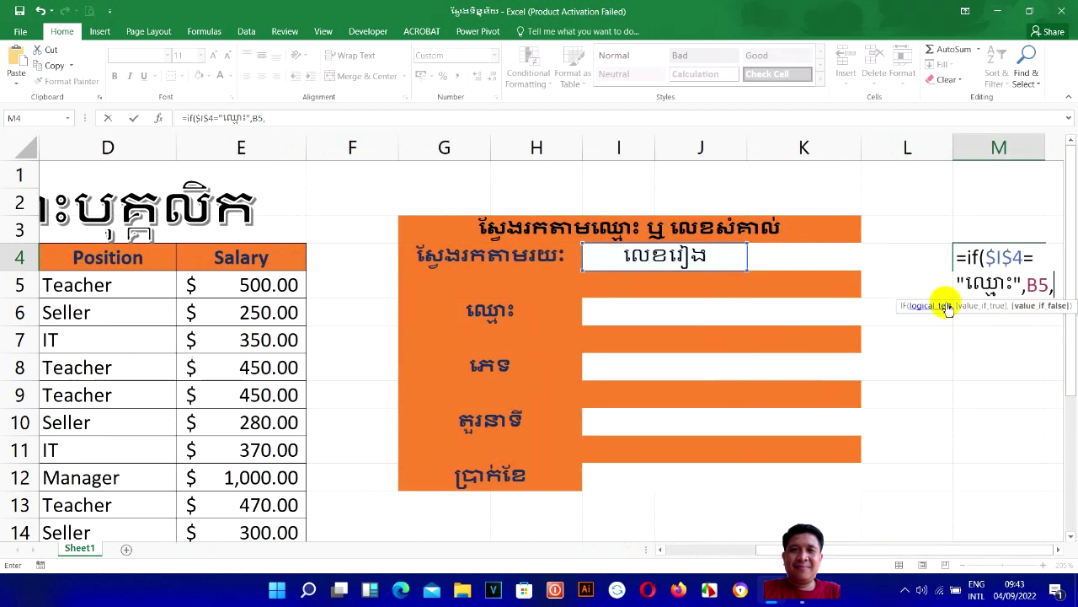
pyautogui.write('if')
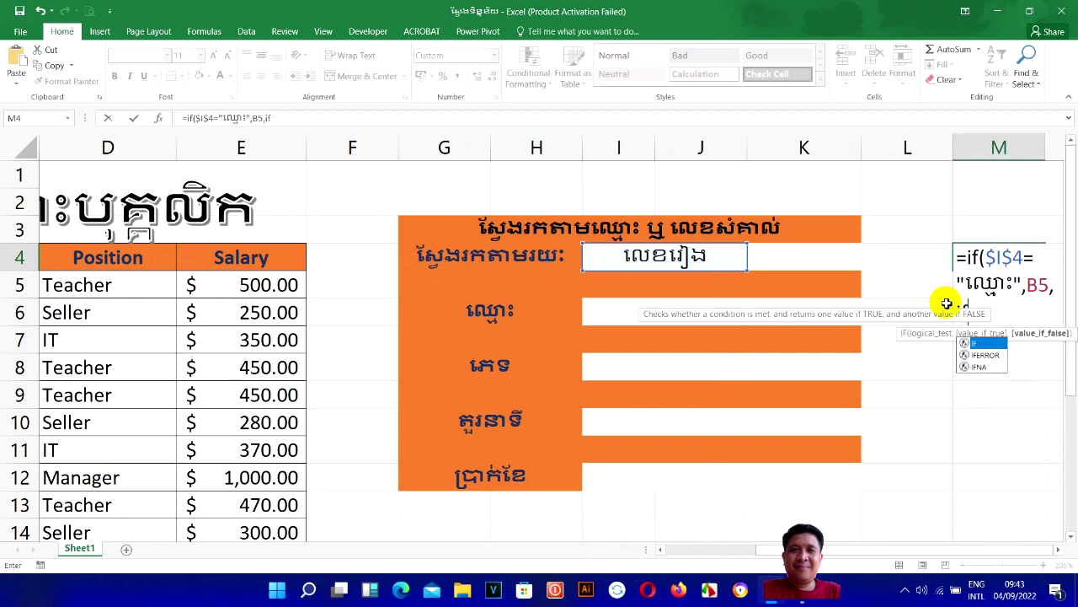
pyautogui.write('(')
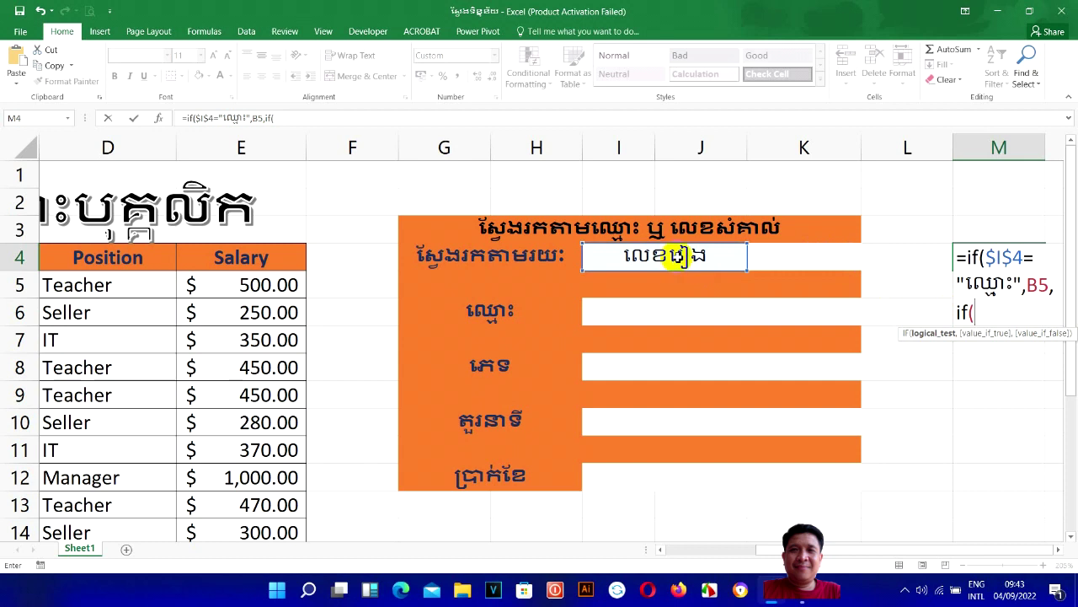
# Extend M4's formula with $I$4="លេខរៀង",A5 and try to enter it
pyautogui.click(677, 257)
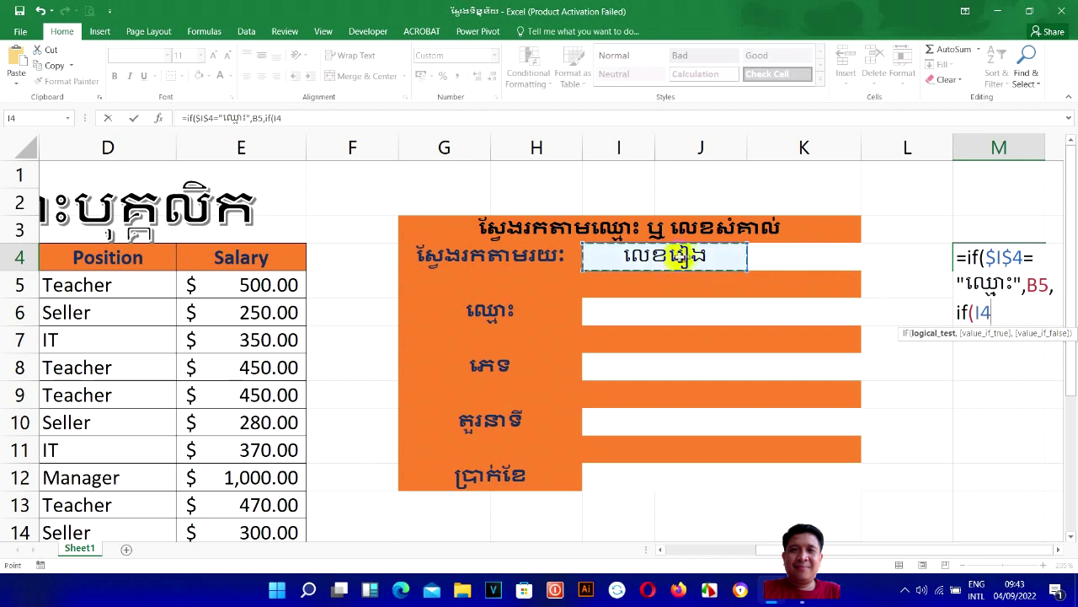
pyautogui.press('F4')
pyautogui.write('$I$4="')
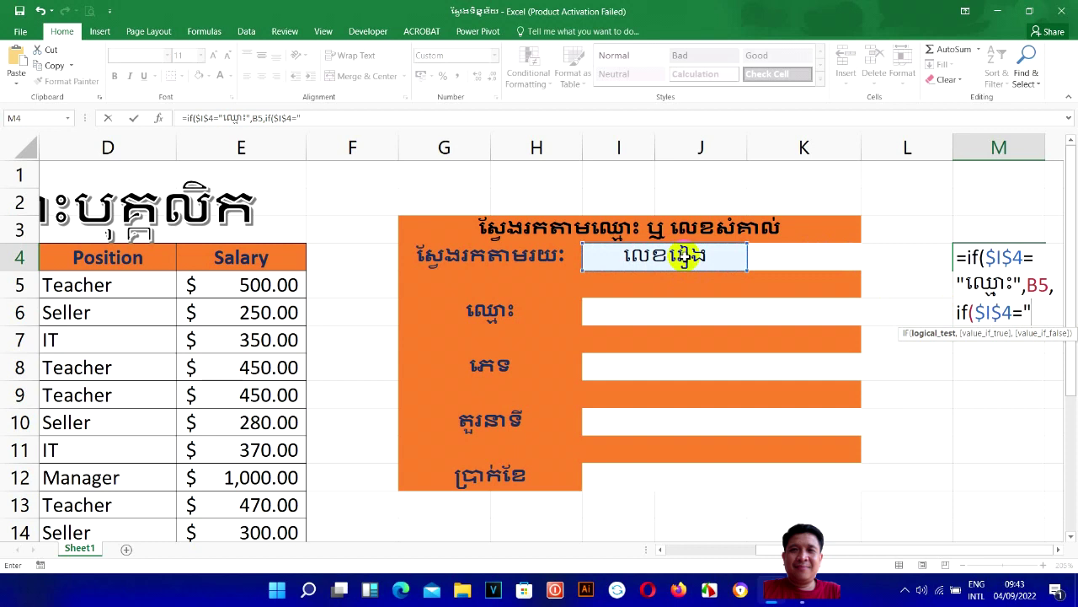
pyautogui.write('លេខរ')
pyautogui.write('ៀង",')
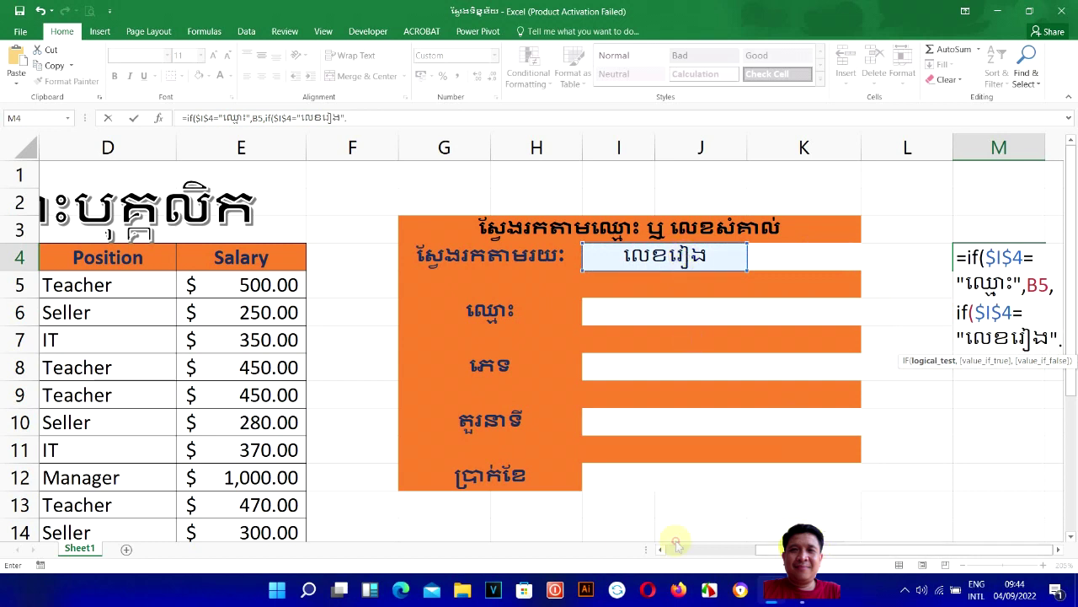
pyautogui.moveTo(675, 543); pyautogui.dragTo(578, 534)
pyautogui.click(84, 284)
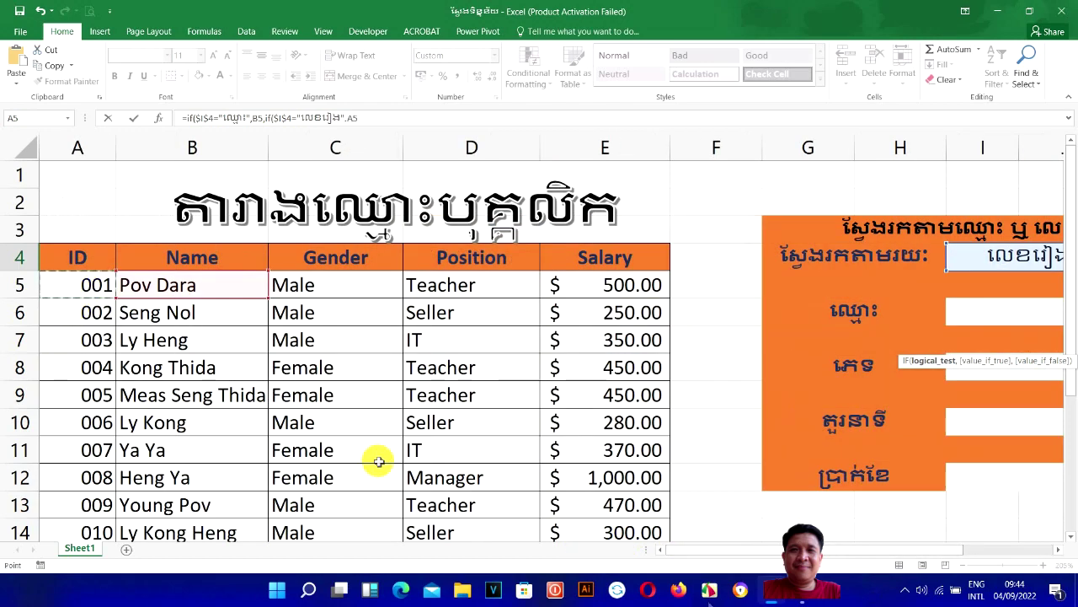
pyautogui.moveTo(685, 549); pyautogui.dragTo(831, 549)
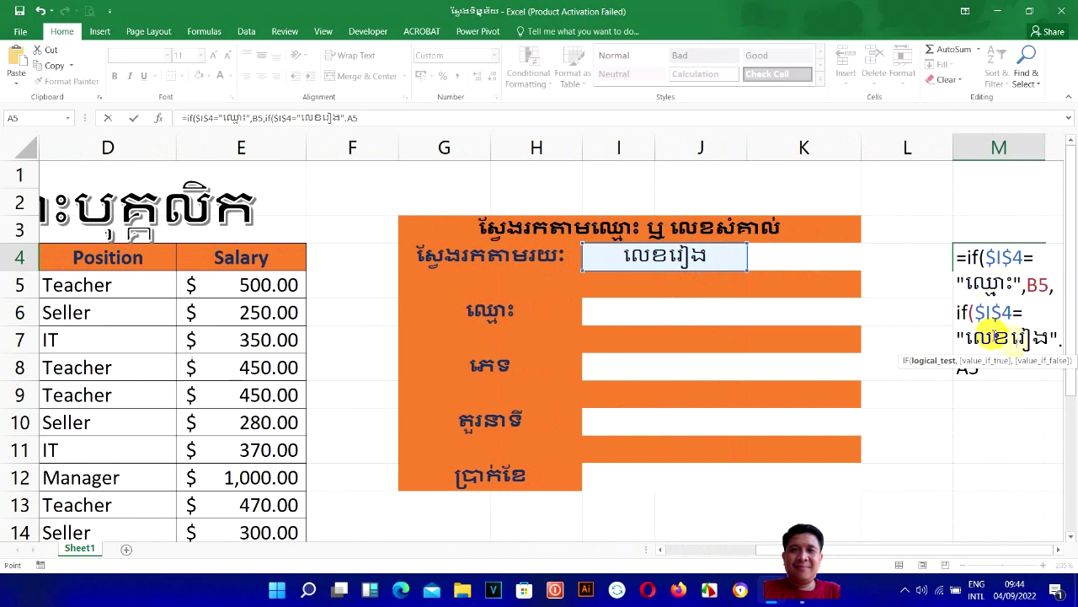
pyautogui.scroll(-2, 1028, 320)
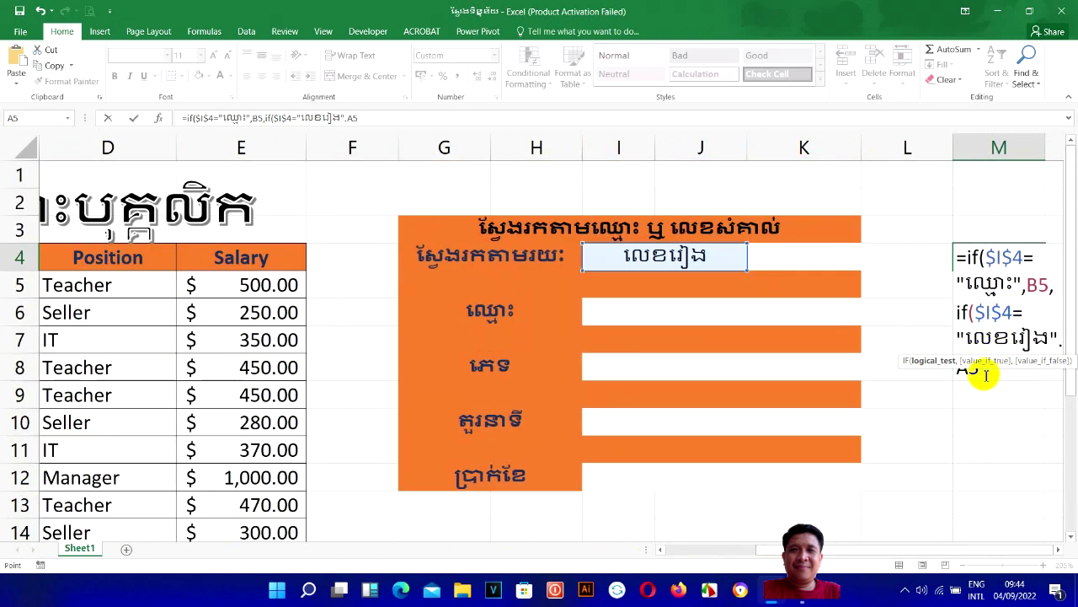
pyautogui.press('Return')
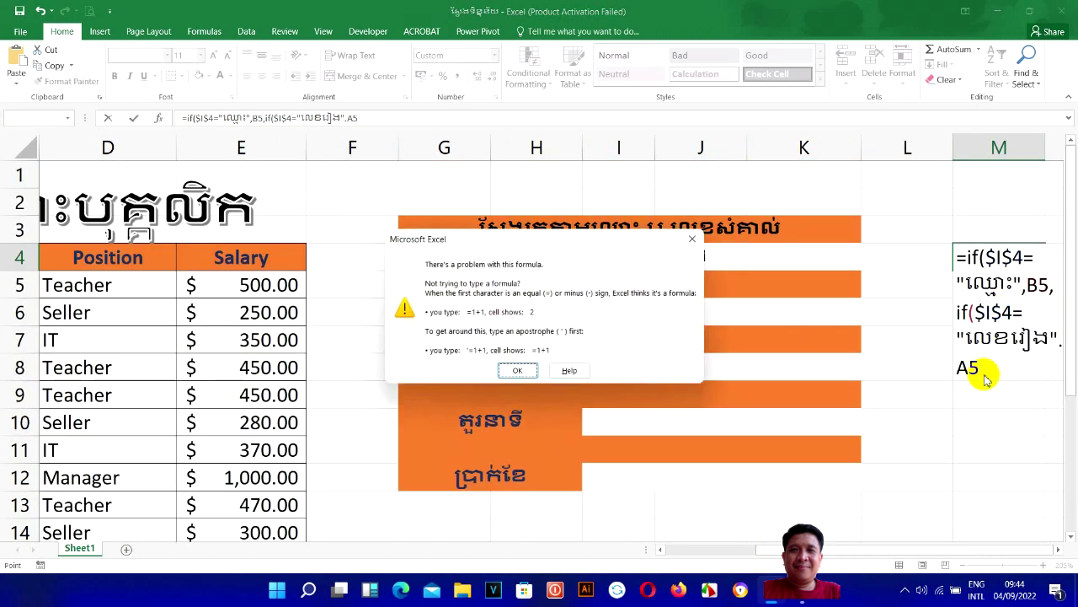
# Fix the comma before A5 and accept Excel's bracket correction so M4 shows 001
pyautogui.press('Return')
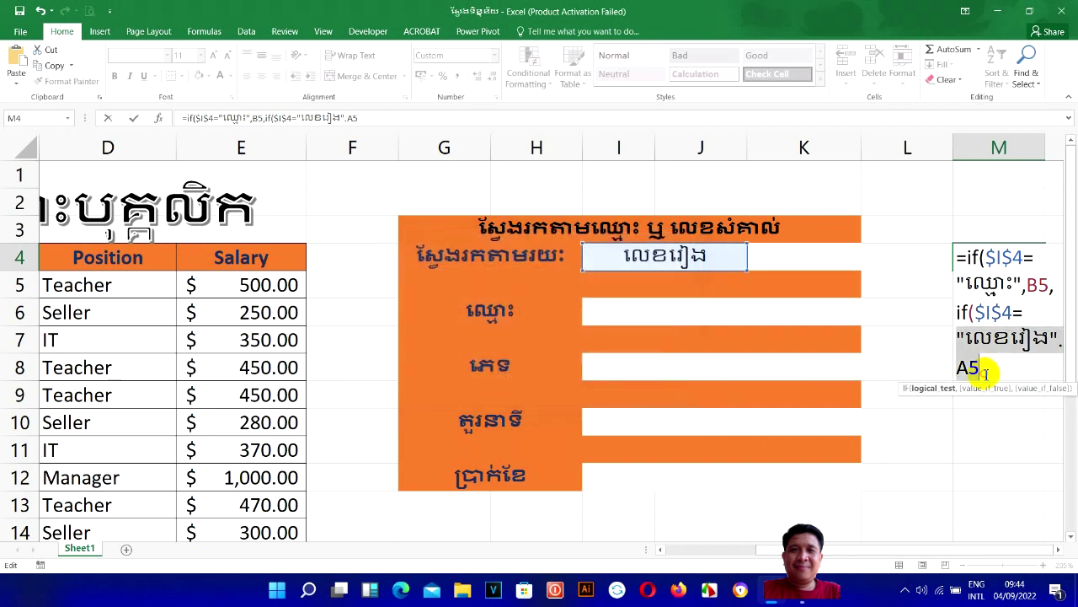
pyautogui.click(984, 371)
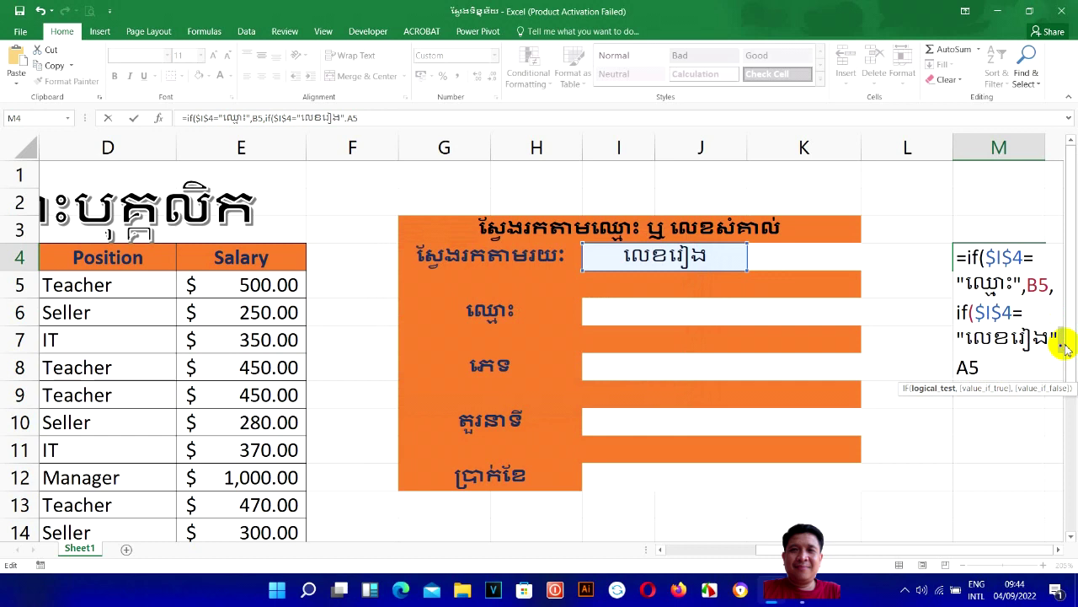
pyautogui.write(',')
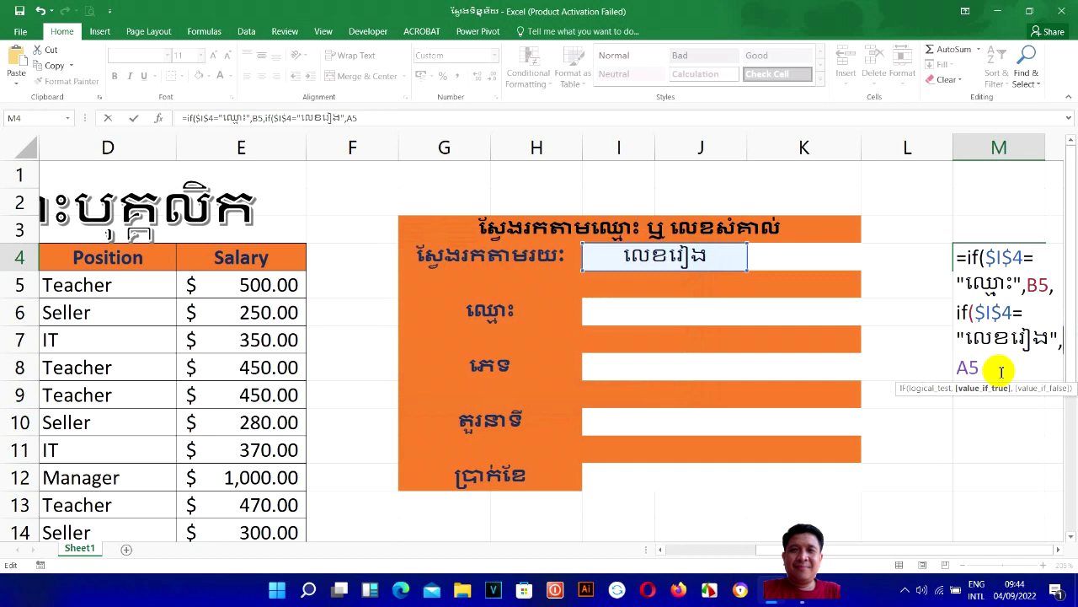
pyautogui.press('Return')
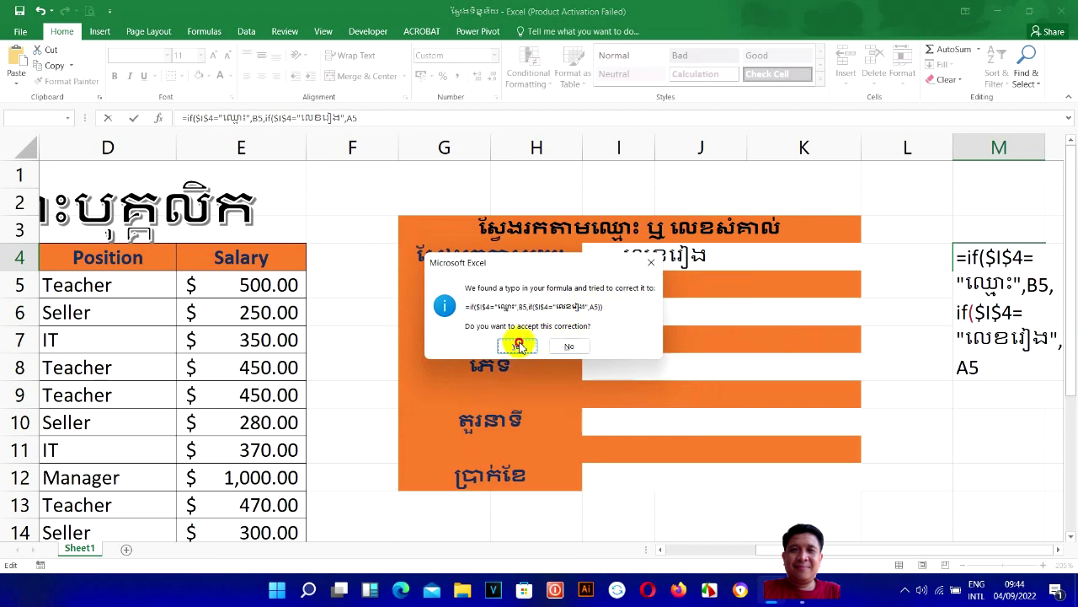
pyautogui.click(520, 345)
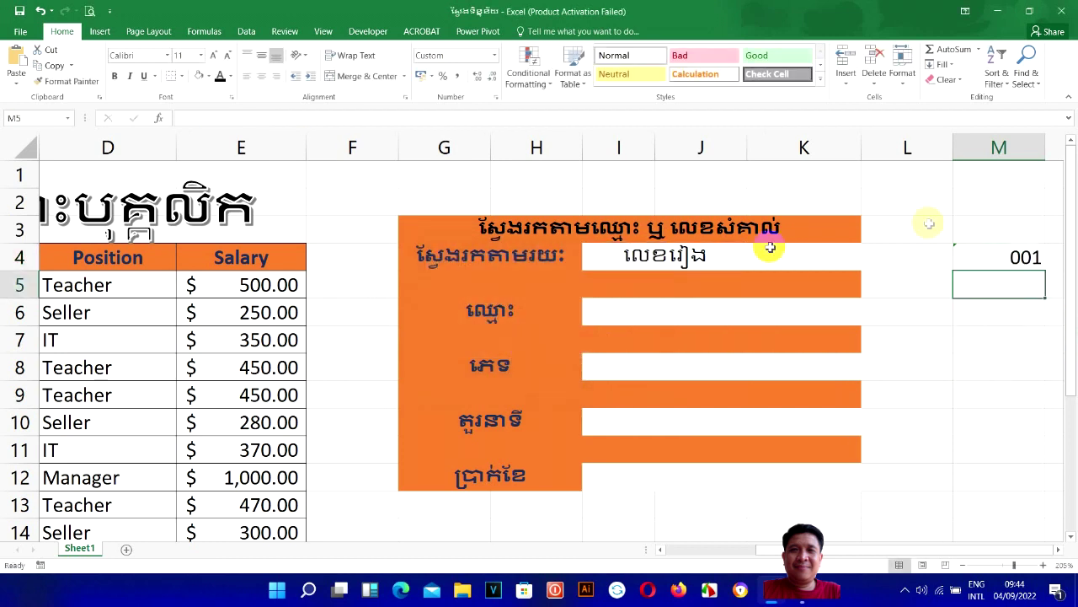
# Verify M4 shows the name for ឈ្មោះ and the ID for លេខរៀង
pyautogui.click(994, 256)
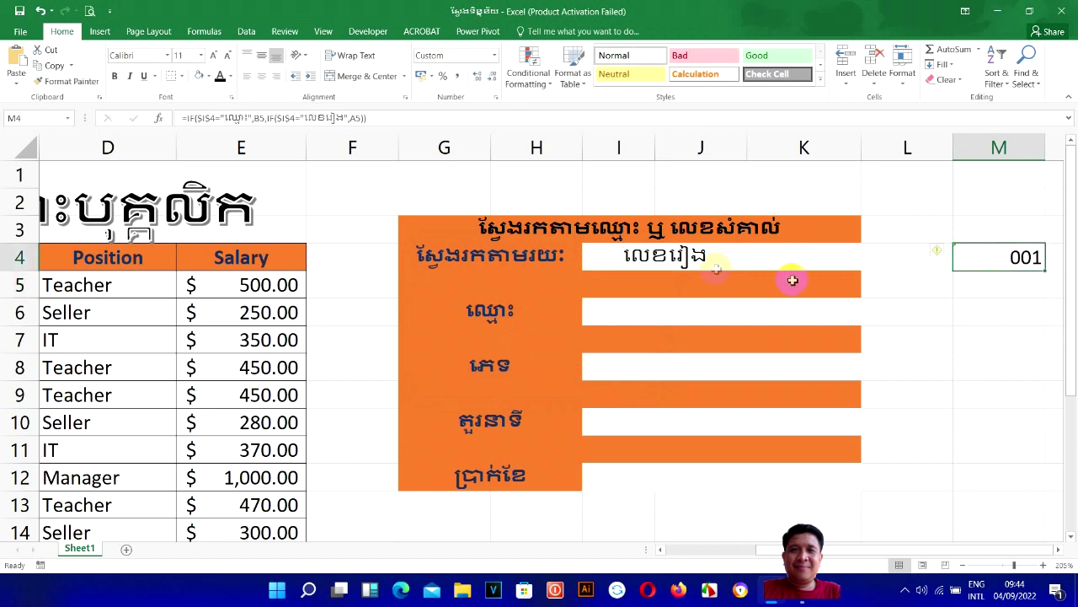
pyautogui.click(670, 262)
pyautogui.click(752, 264)
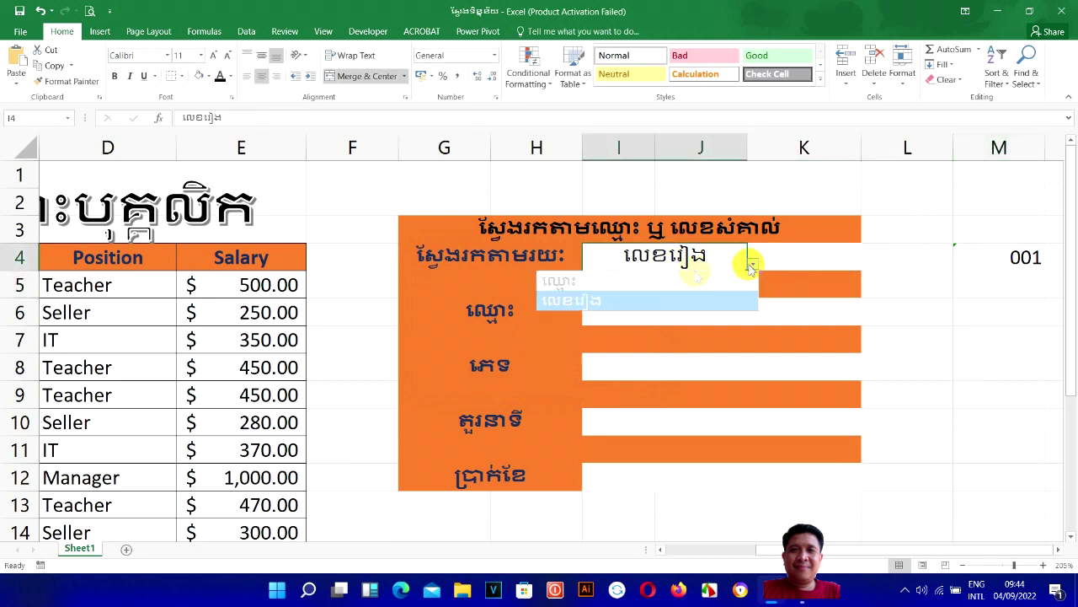
pyautogui.click(627, 283)
pyautogui.click(994, 257)
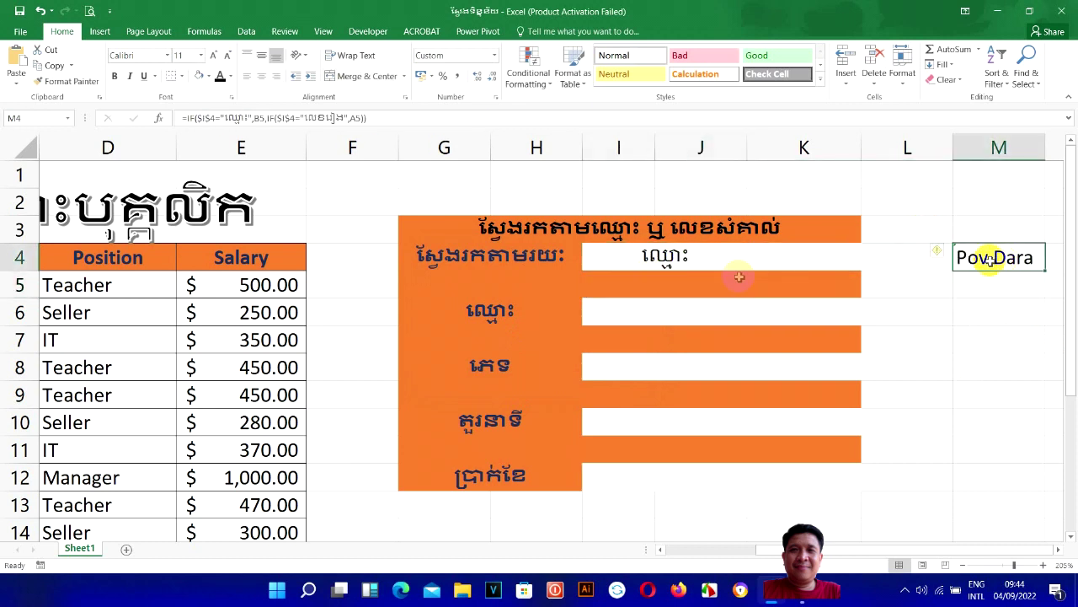
pyautogui.click(672, 257)
pyautogui.click(754, 266)
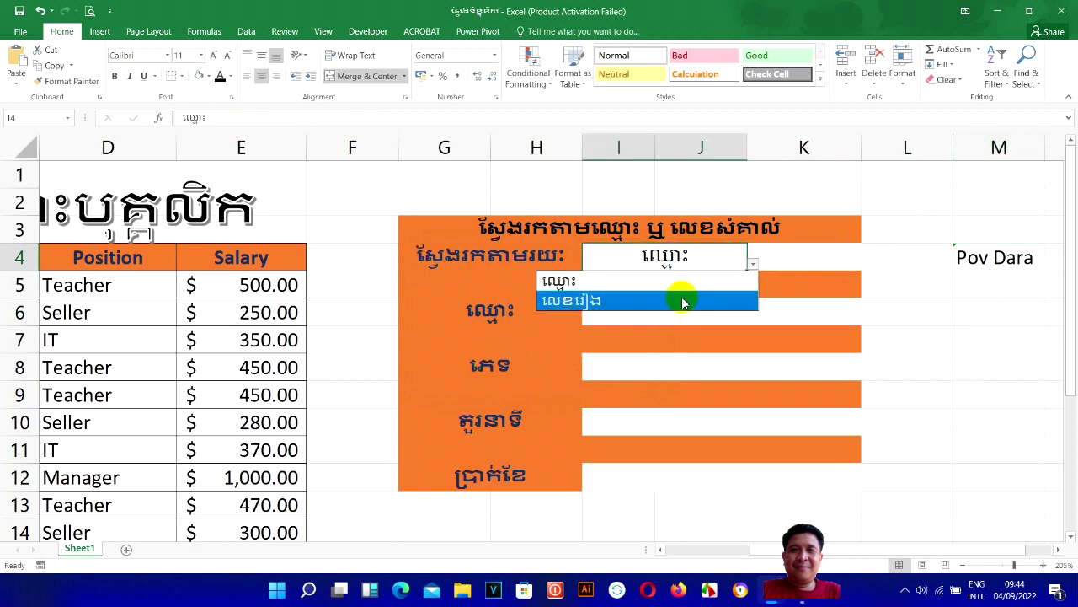
pyautogui.click(683, 299)
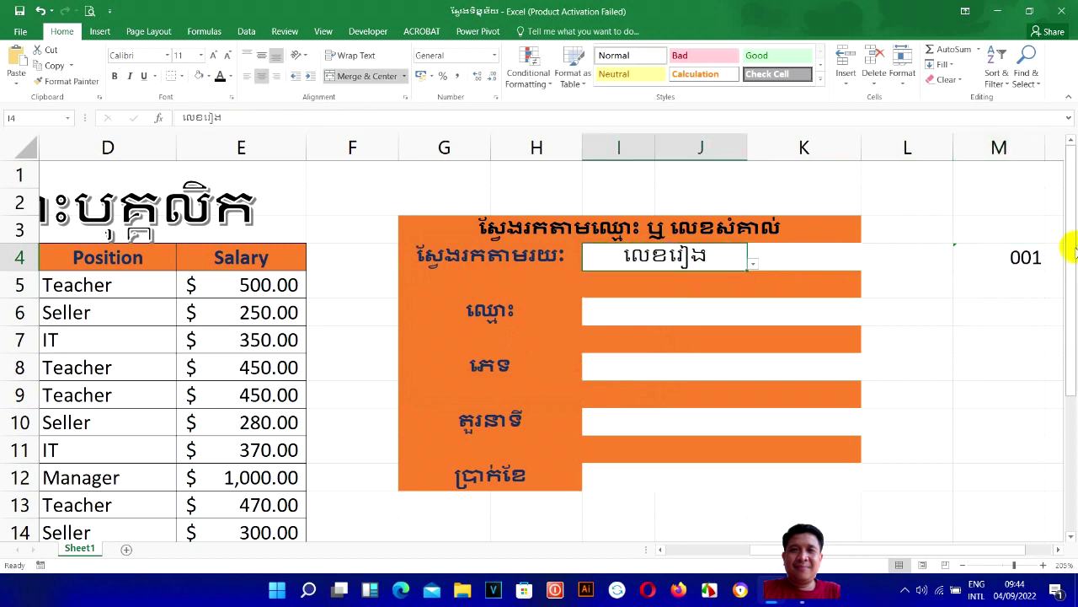
# Fill M4's formula down to M13 and clear the surplus copy in M14
pyautogui.click(1022, 253)
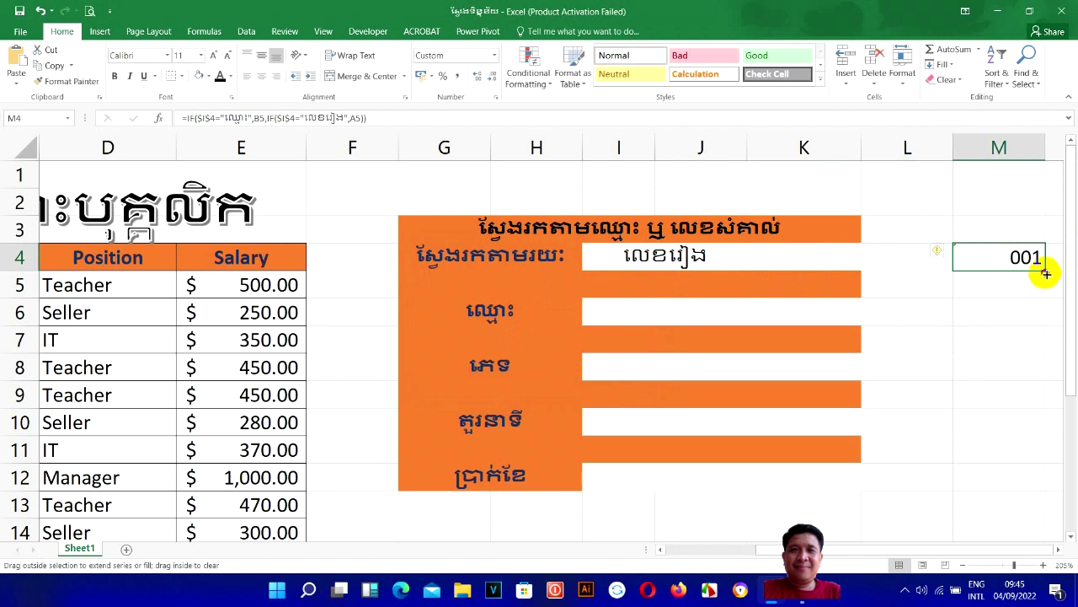
pyautogui.moveTo(1045, 275); pyautogui.dragTo(1036, 537)
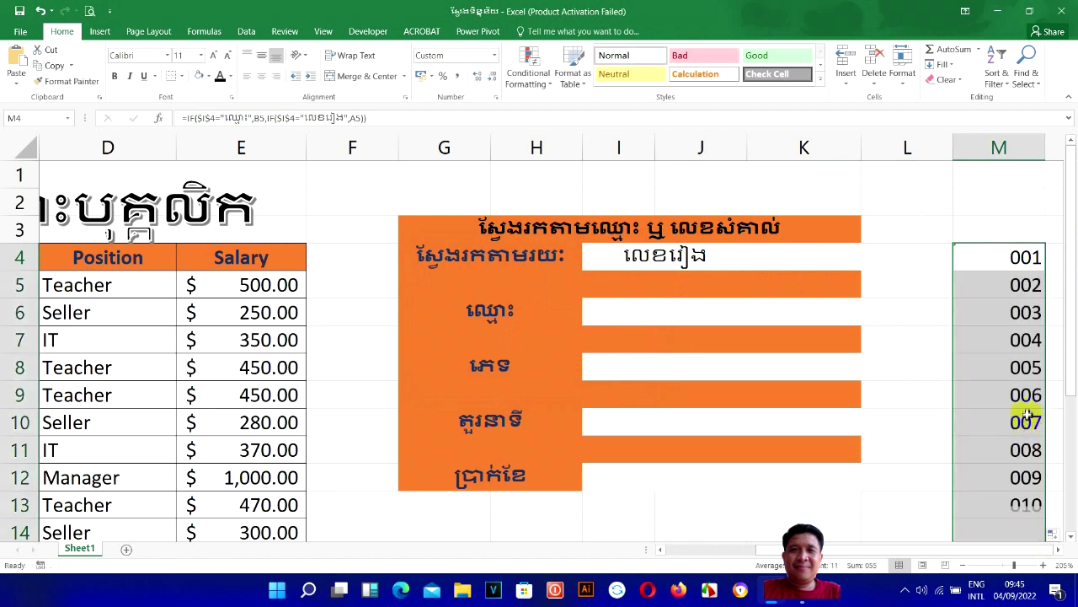
pyautogui.click(1016, 532)
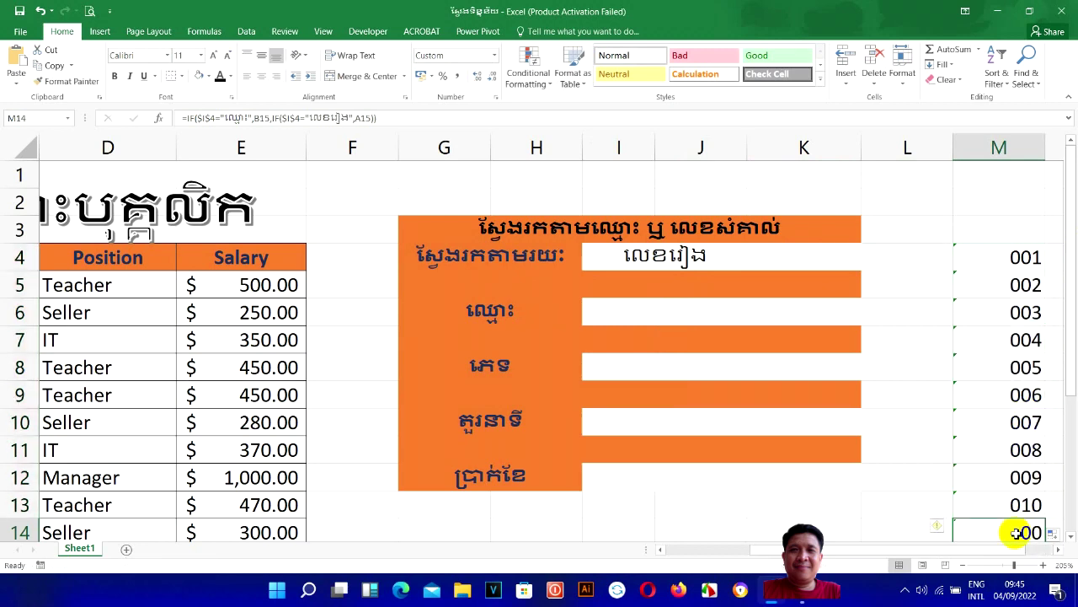
pyautogui.press('Delete')
pyautogui.scroll(-3, 1013, 528)
pyautogui.scroll(3, 1057, 438)
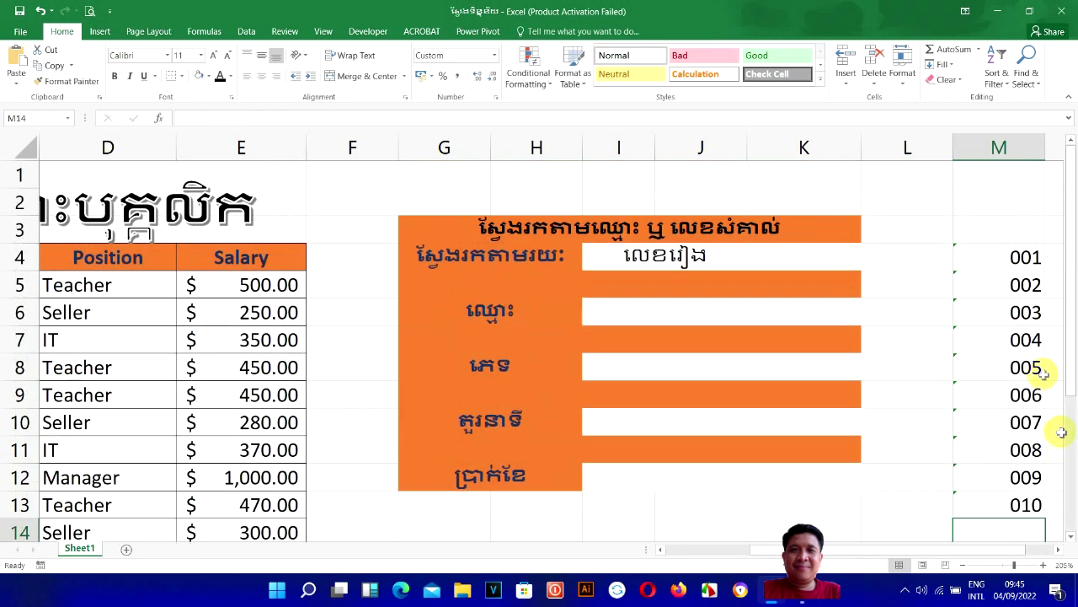
pyautogui.click(1009, 257)
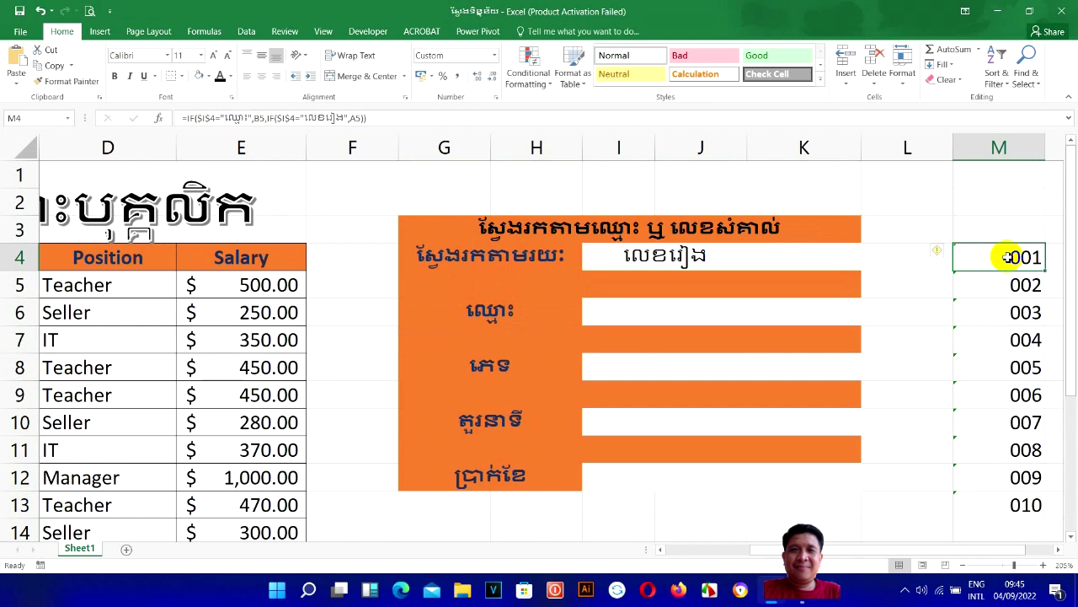
pyautogui.click(822, 255)
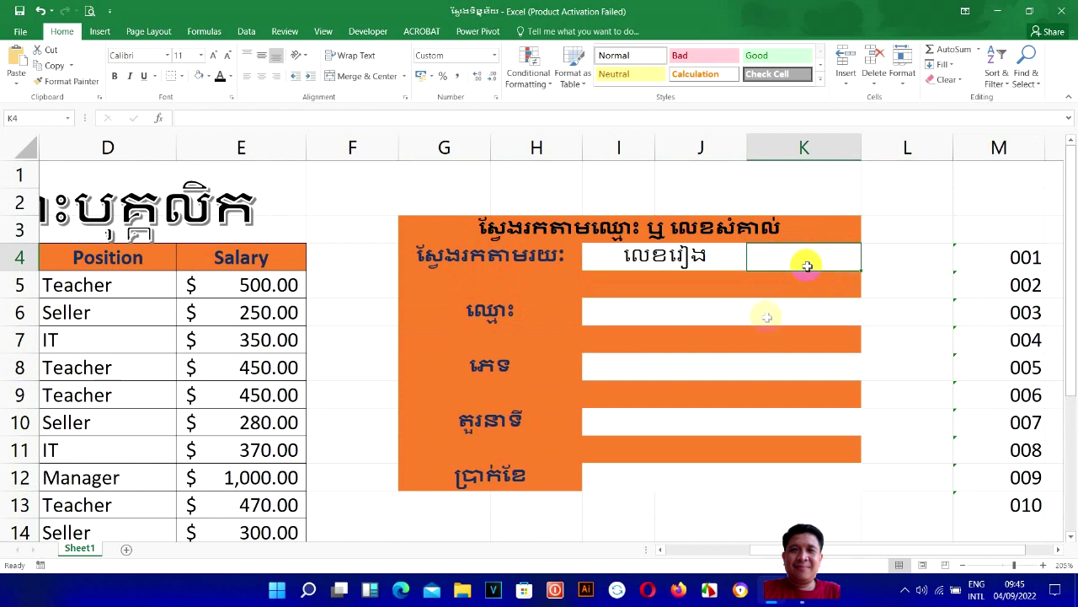
# Add a list data validation to K4 using the IDs in $M$4:$M$13 as source
pyautogui.click(246, 31)
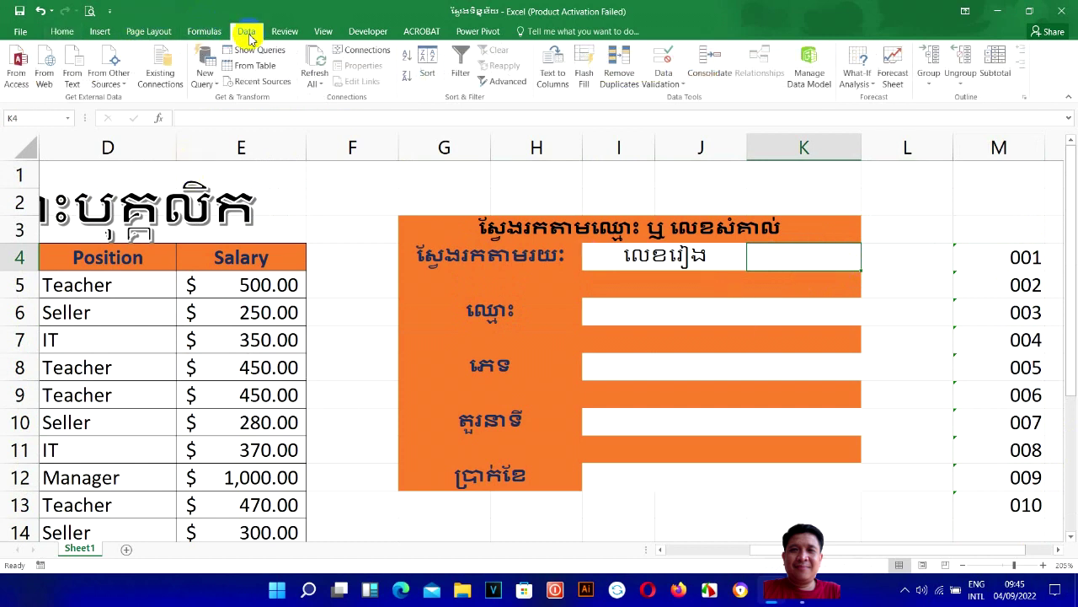
pyautogui.click(665, 83)
pyautogui.click(689, 100)
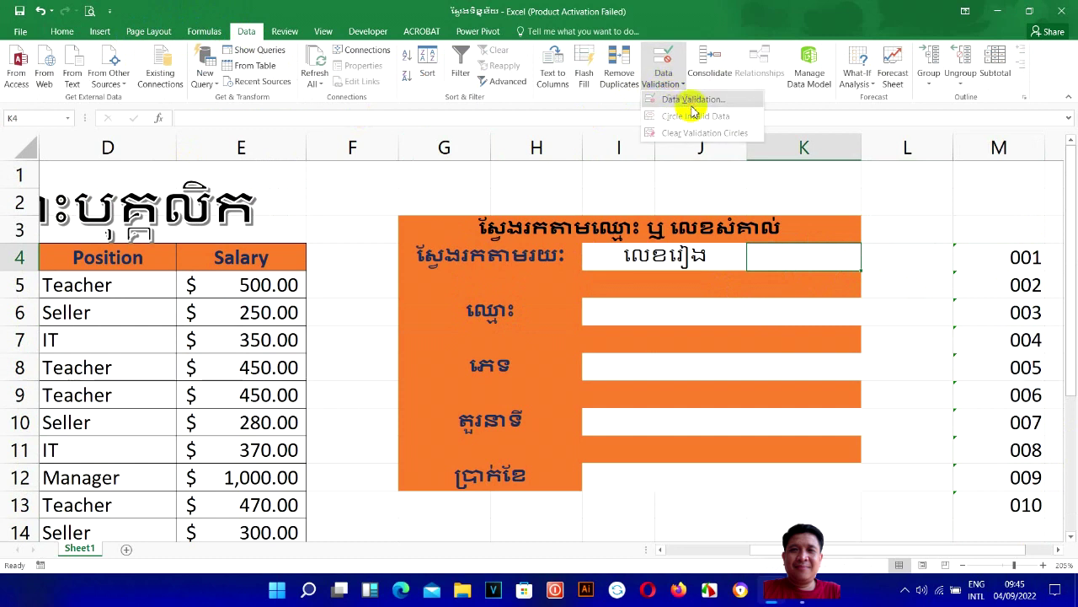
pyautogui.click(218, 161)
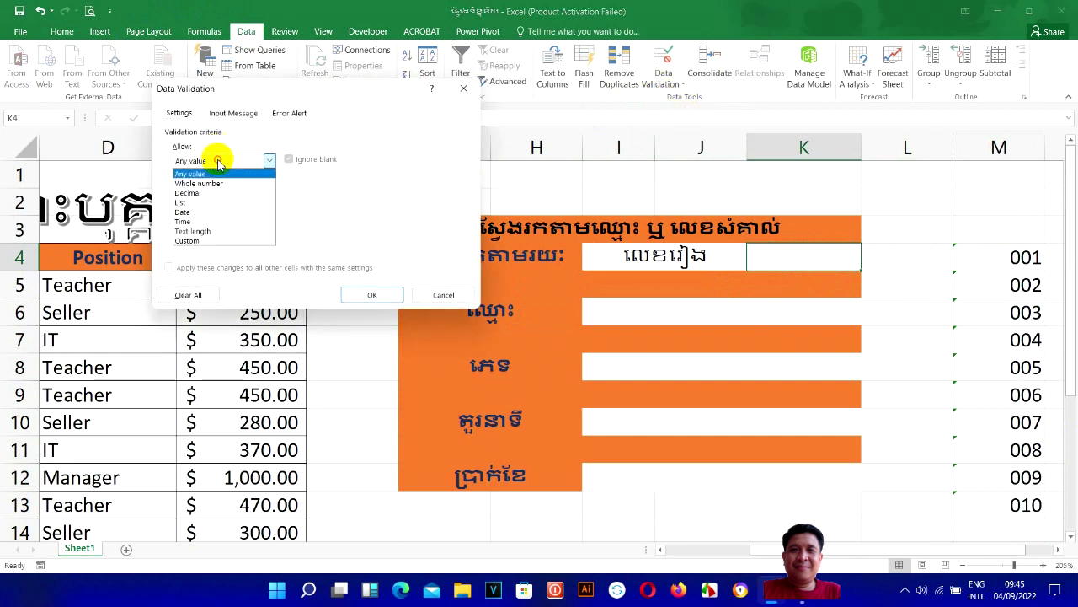
pyautogui.click(196, 203)
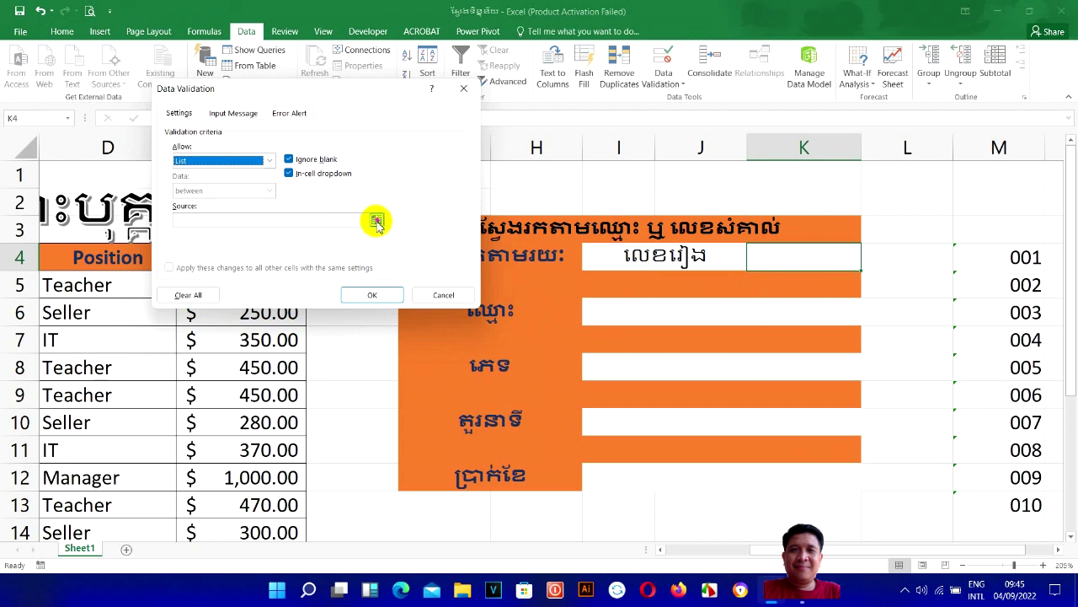
pyautogui.click(376, 222)
pyautogui.moveTo(1016, 255); pyautogui.dragTo(1011, 502)
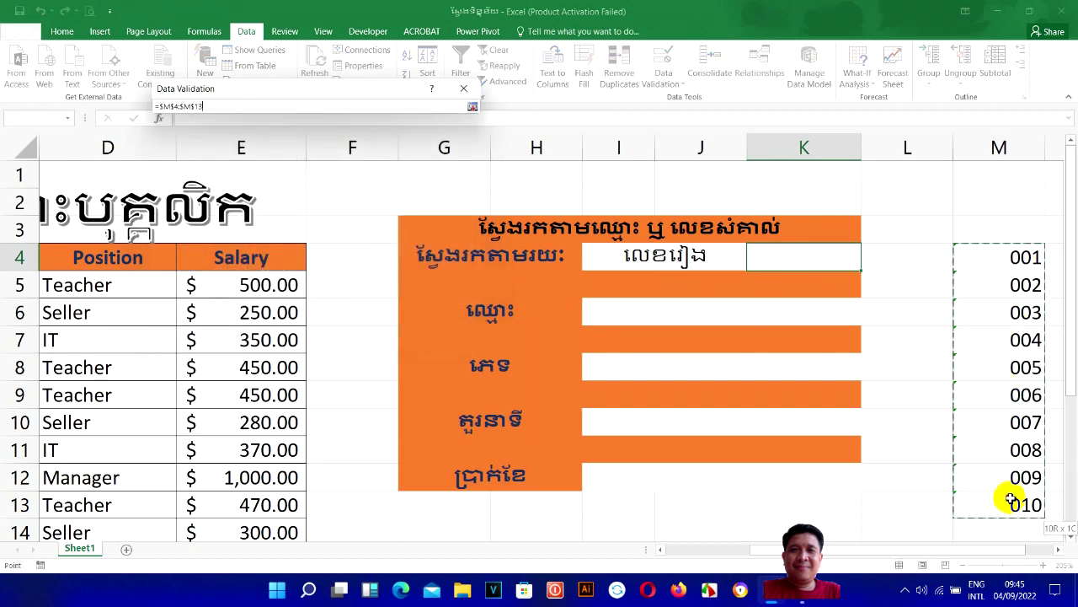
pyautogui.click(473, 107)
pyautogui.click(381, 291)
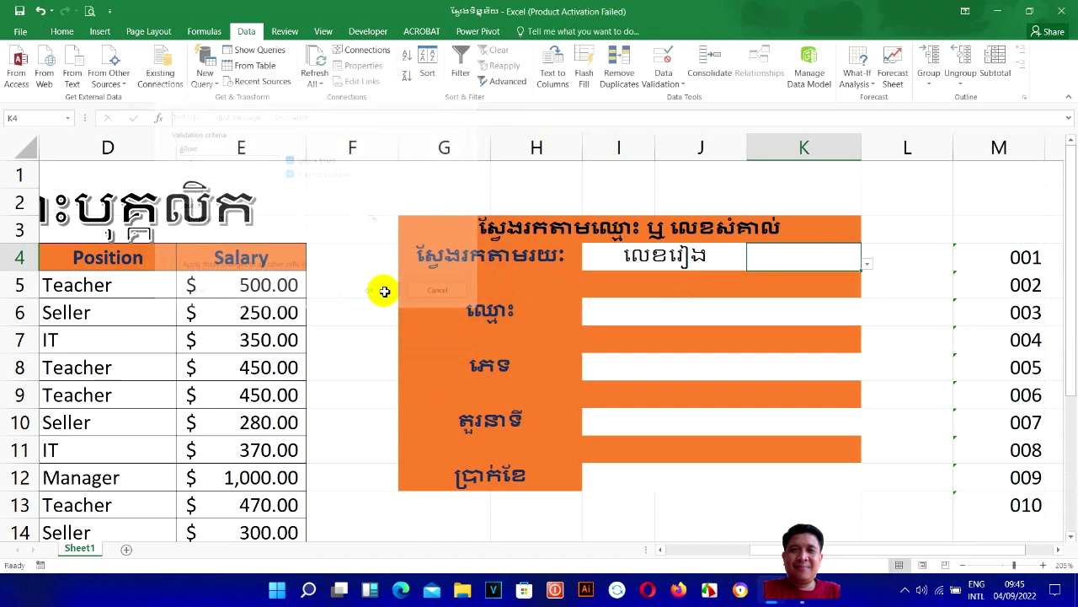
# Choose ID 003 from K4's drop-down list
pyautogui.click(867, 265)
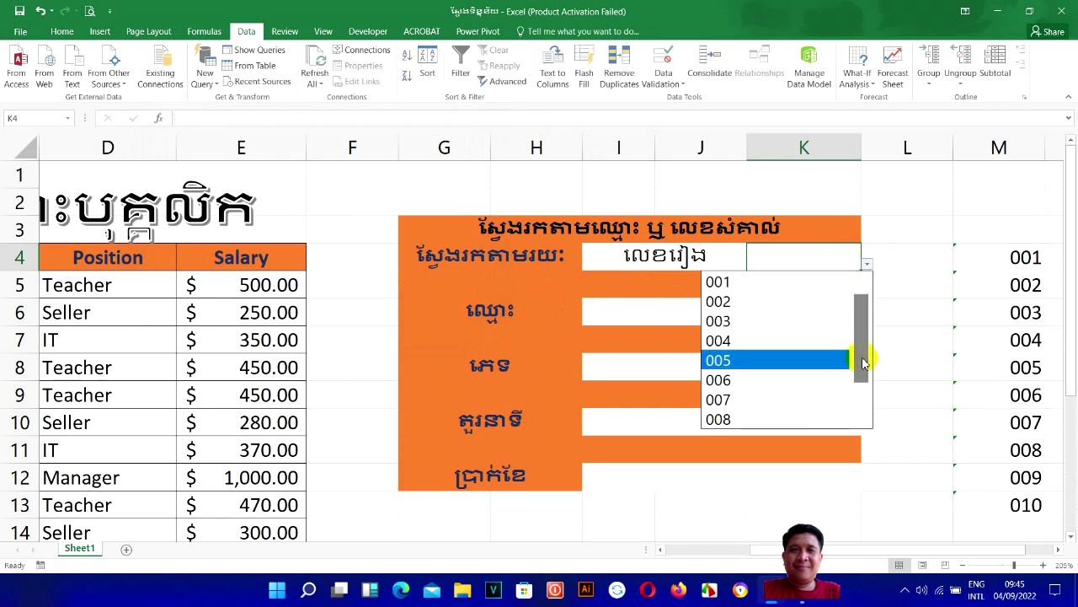
pyautogui.moveTo(861, 362); pyautogui.dragTo(848, 414)
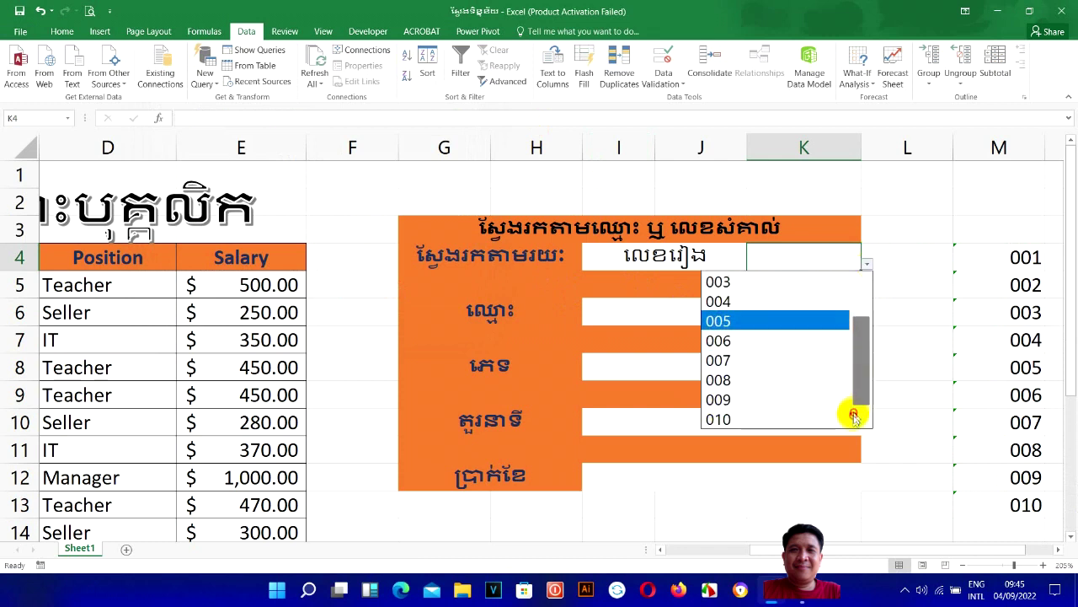
pyautogui.click(745, 283)
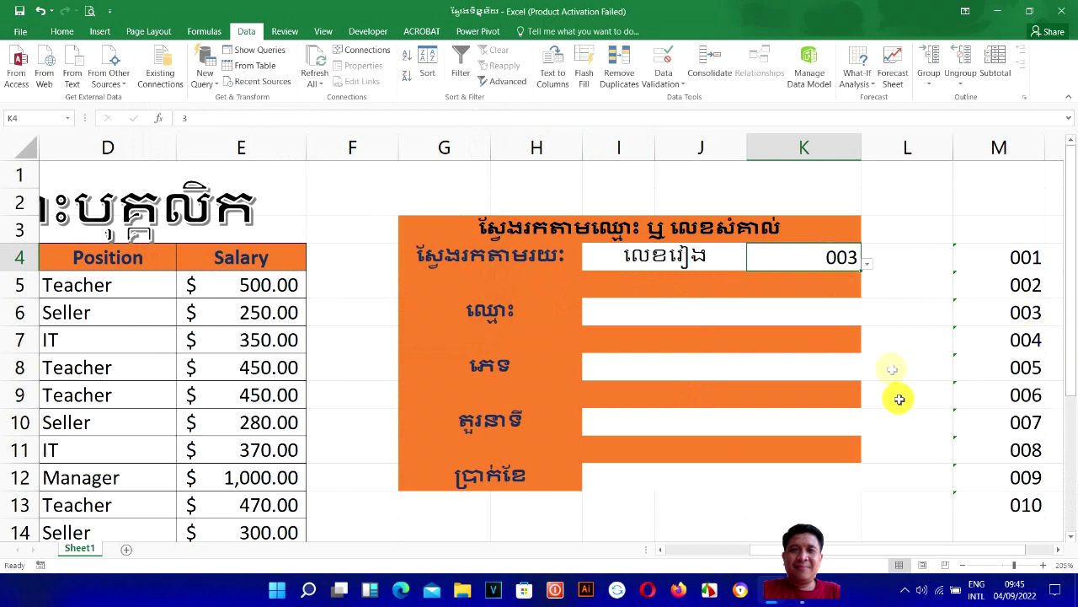
# Choose ID 004 from K4's drop-down list
pyautogui.click(866, 264)
pyautogui.moveTo(855, 337); pyautogui.dragTo(863, 273)
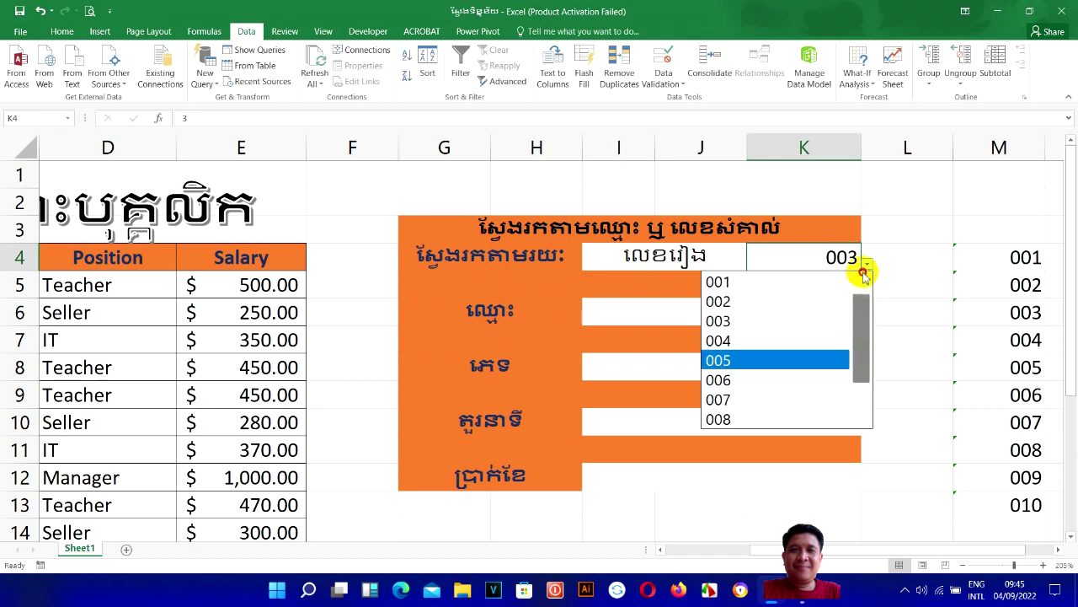
pyautogui.click(758, 265)
pyautogui.click(866, 264)
pyautogui.click(744, 301)
# Set the search type in I4 to name (ឈ្មោះ)
pyautogui.click(730, 258)
pyautogui.click(752, 264)
pyautogui.click(658, 280)
# Pick an employee name from K4's drop-down, first the last one, then another
pyautogui.click(821, 255)
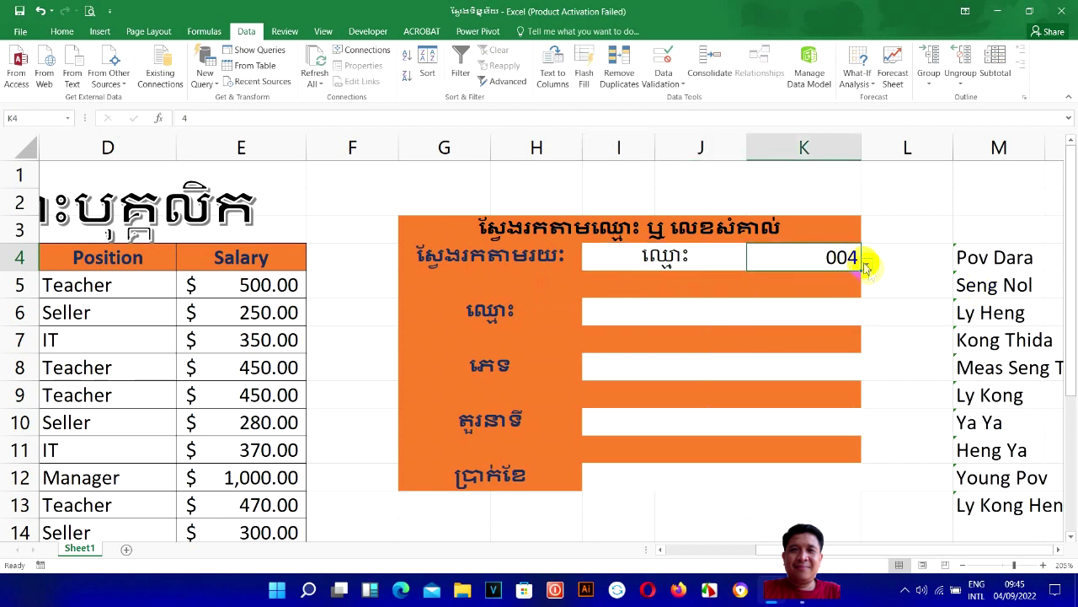
pyautogui.click(866, 264)
pyautogui.moveTo(861, 314); pyautogui.dragTo(859, 383)
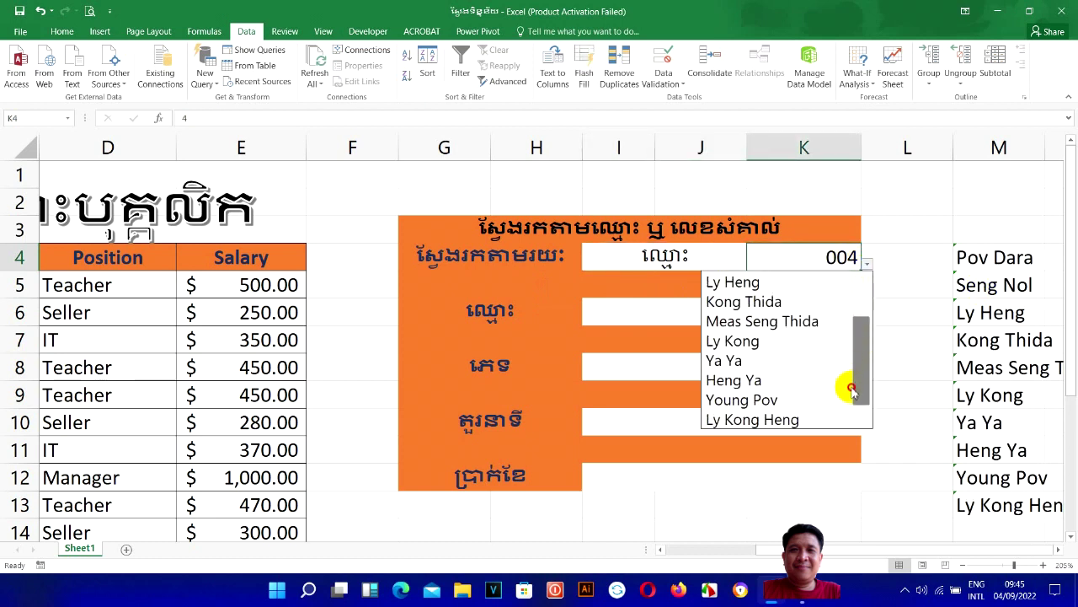
pyautogui.click(734, 412)
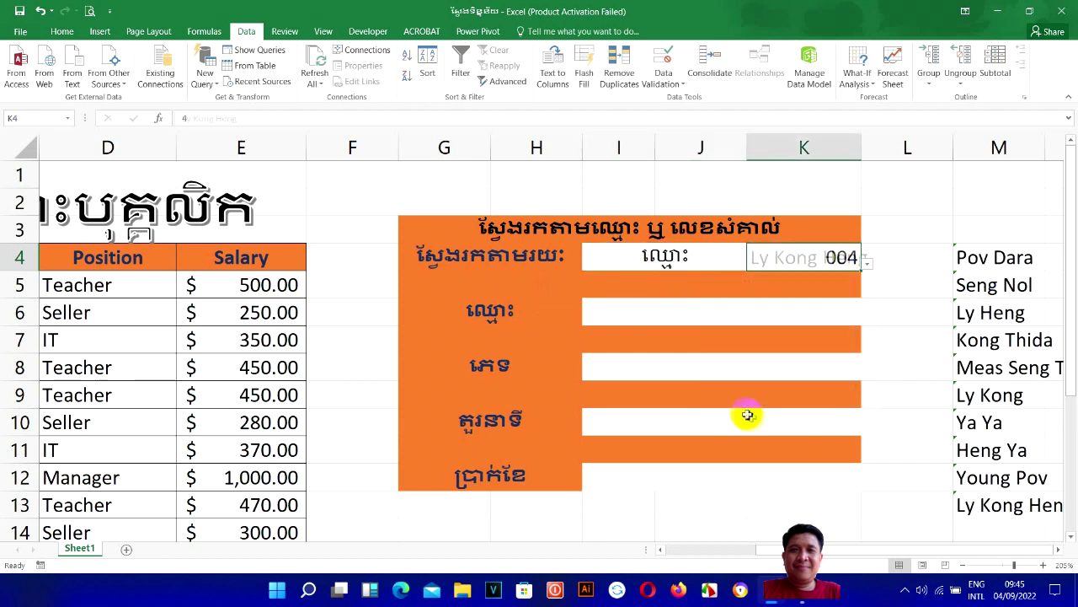
pyautogui.click(866, 262)
pyautogui.click(725, 282)
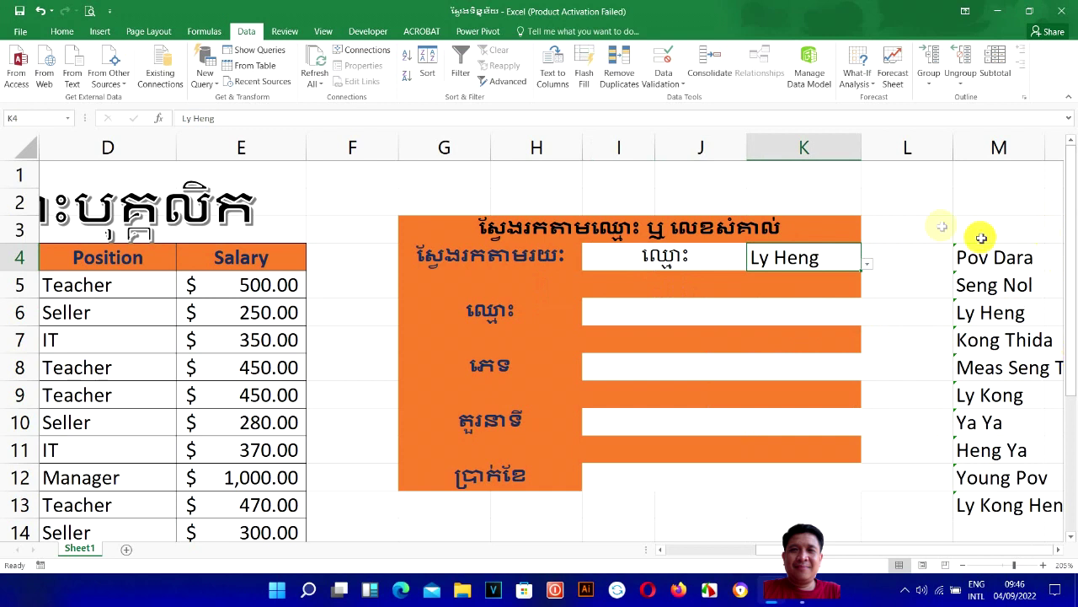
# Recolour the text of helper list M4:M13 and narrow column M until it disappears
pyautogui.moveTo(1010, 262); pyautogui.dragTo(990, 499)
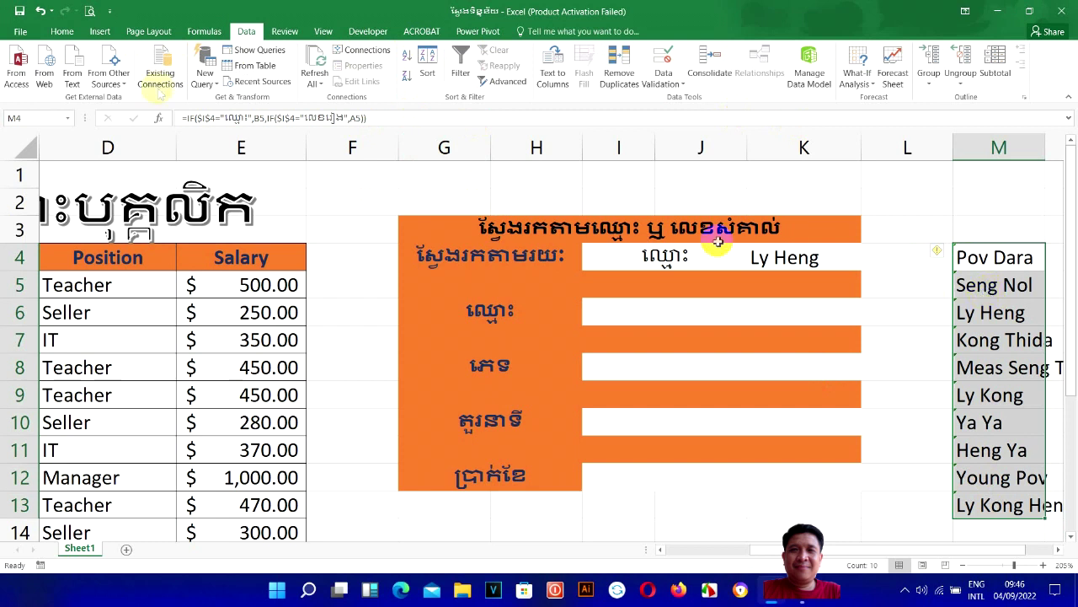
pyautogui.click(287, 33)
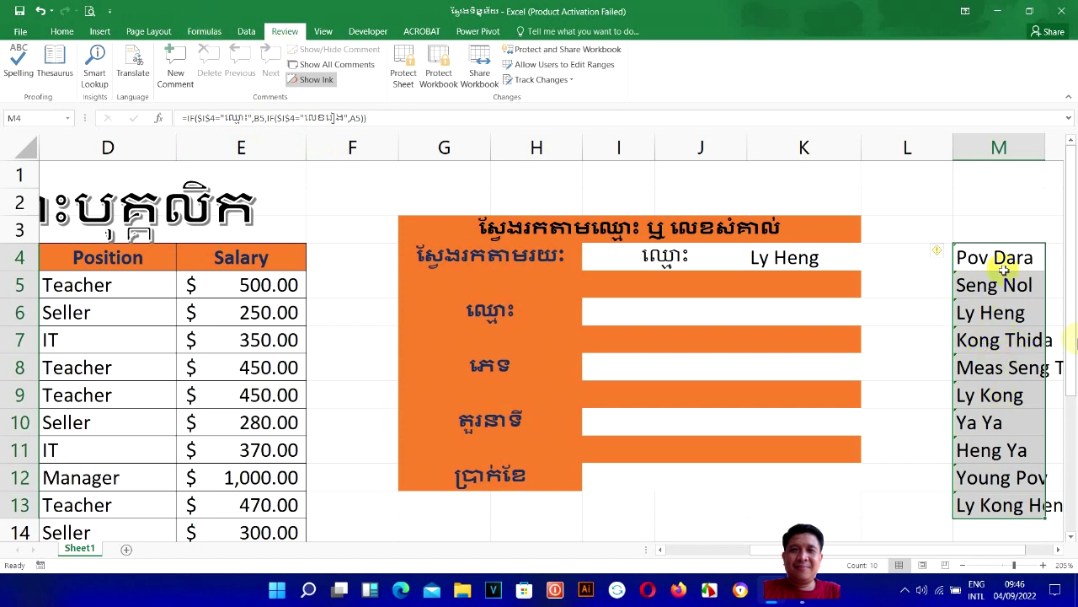
pyautogui.click(62, 32)
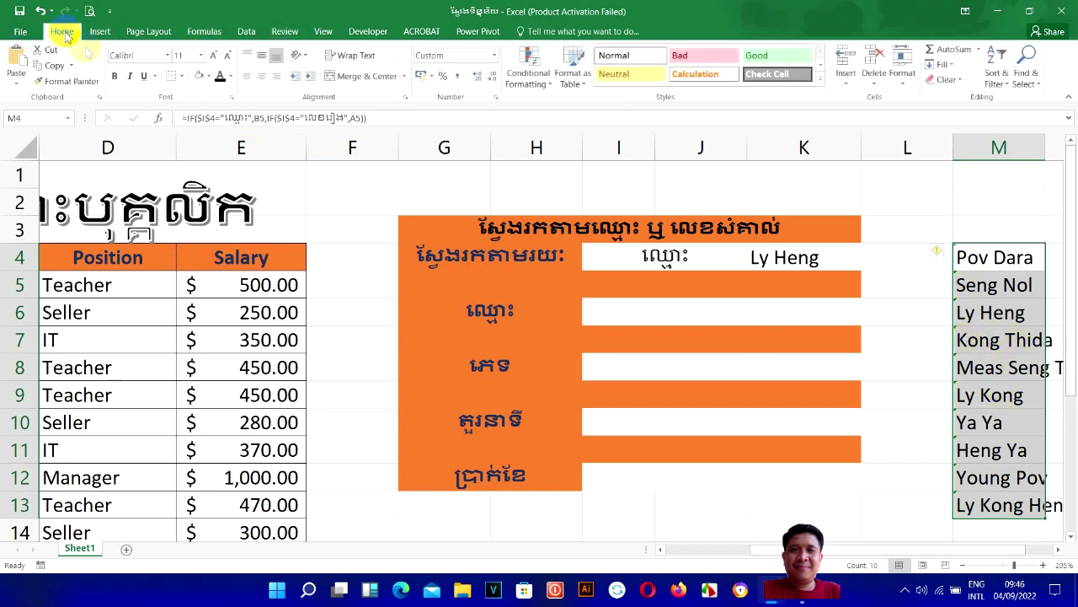
pyautogui.click(230, 76)
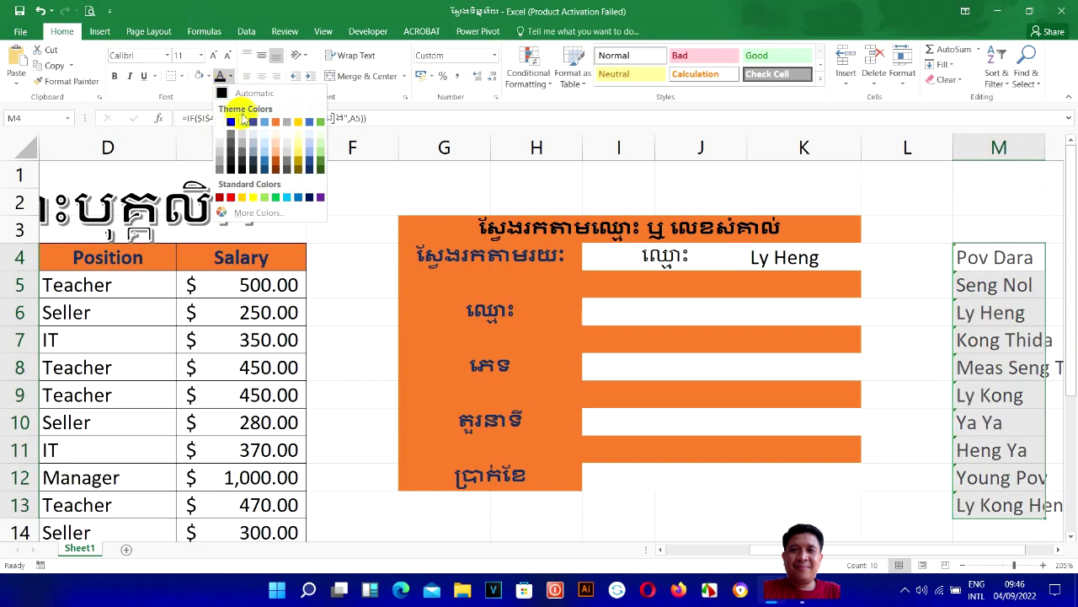
pyautogui.click(221, 120)
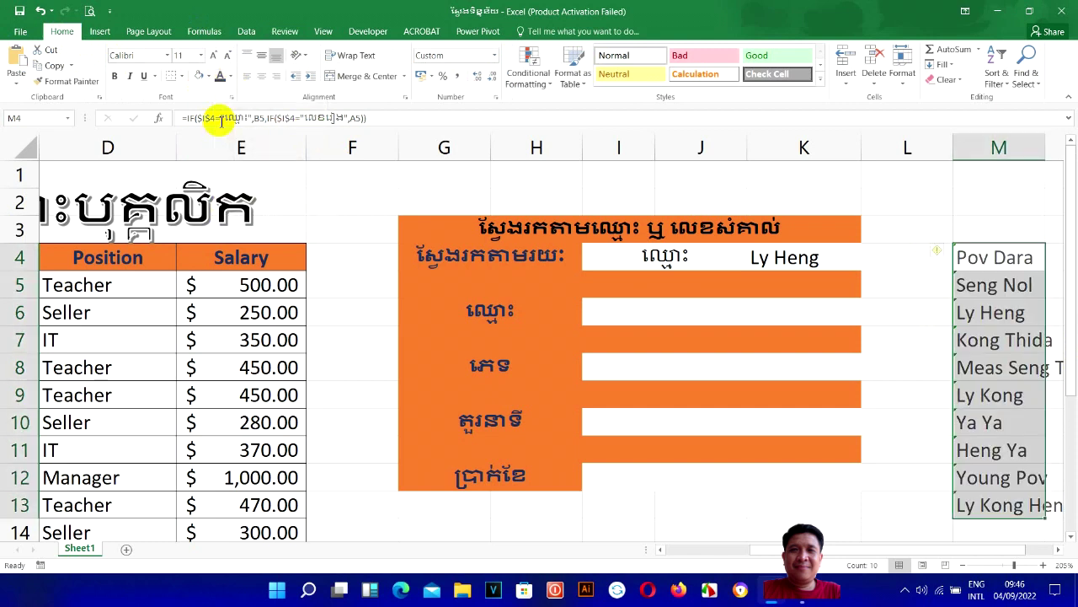
pyautogui.moveTo(1043, 151); pyautogui.dragTo(950, 155)
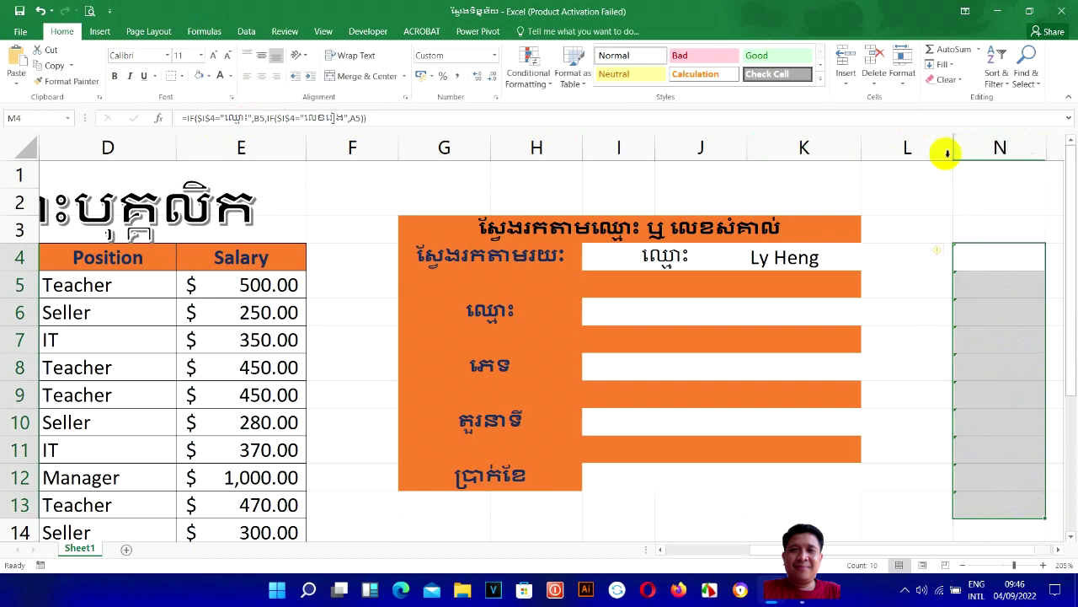
# Set the search type in I4 back to ID (លេខរៀង)
pyautogui.click(930, 278)
pyautogui.moveTo(929, 271); pyautogui.dragTo(990, 221)
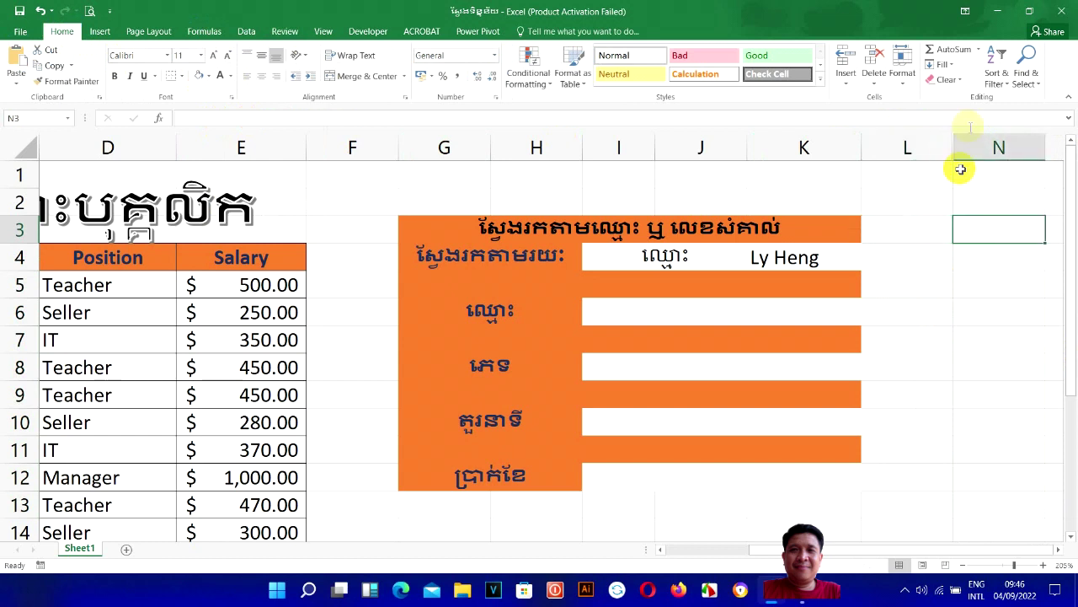
pyautogui.click(792, 257)
pyautogui.click(699, 260)
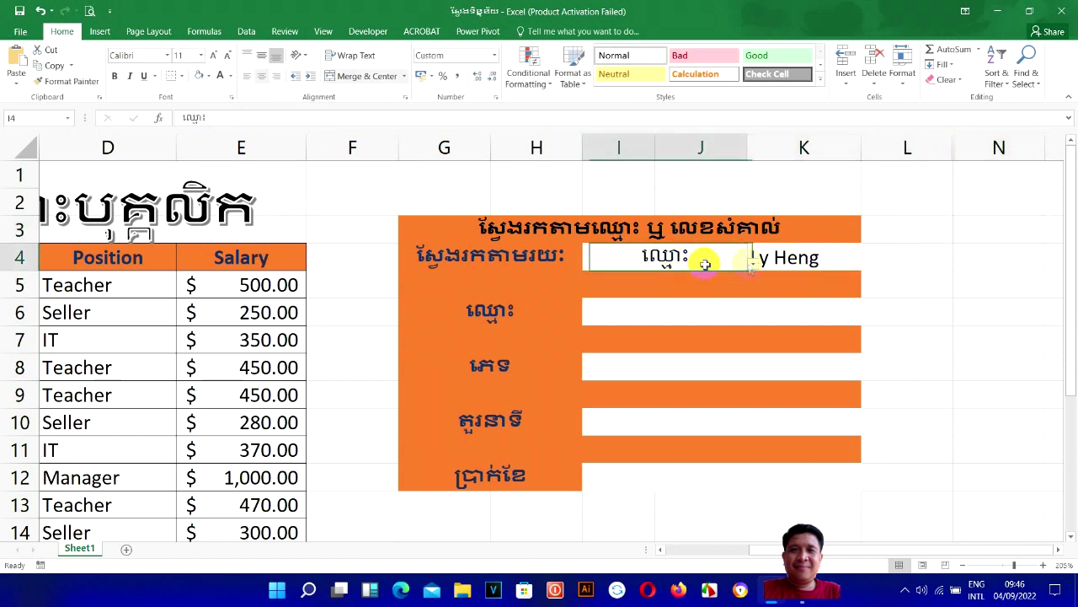
pyautogui.click(752, 263)
pyautogui.click(638, 301)
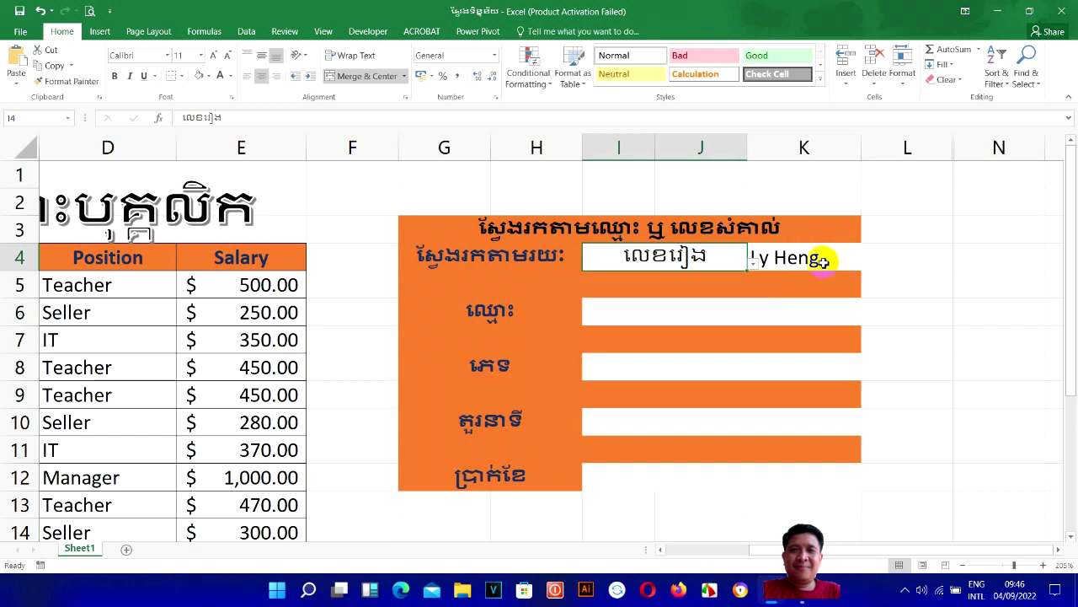
# Choose ID 004 from K4's drop-down list
pyautogui.click(818, 258)
pyautogui.click(866, 263)
pyautogui.click(745, 337)
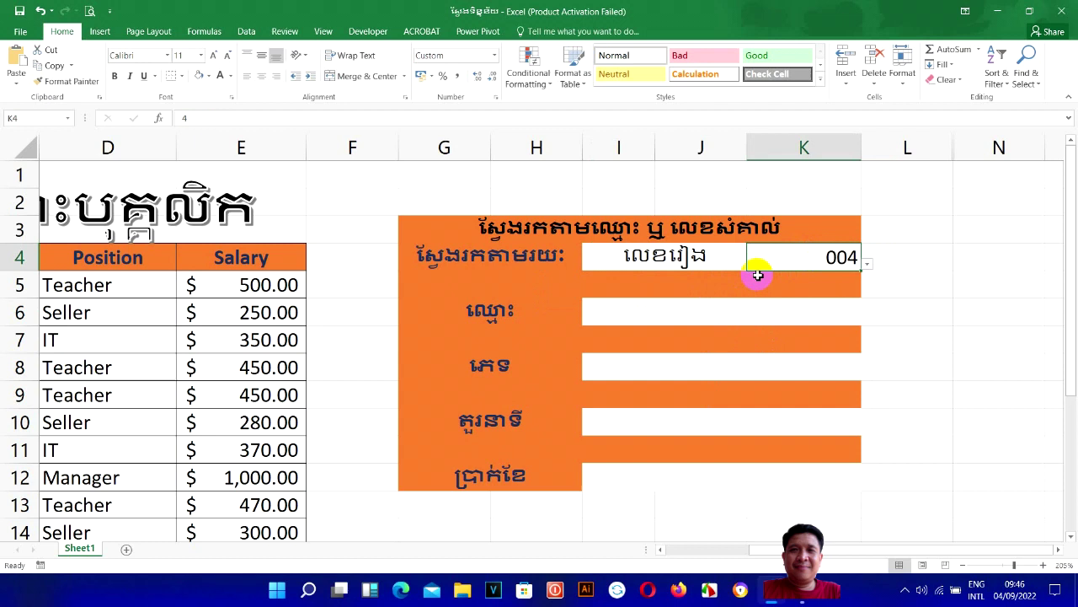
# Check the still-empty result cells I6, I8 and I10 of the search panel
pyautogui.click(608, 313)
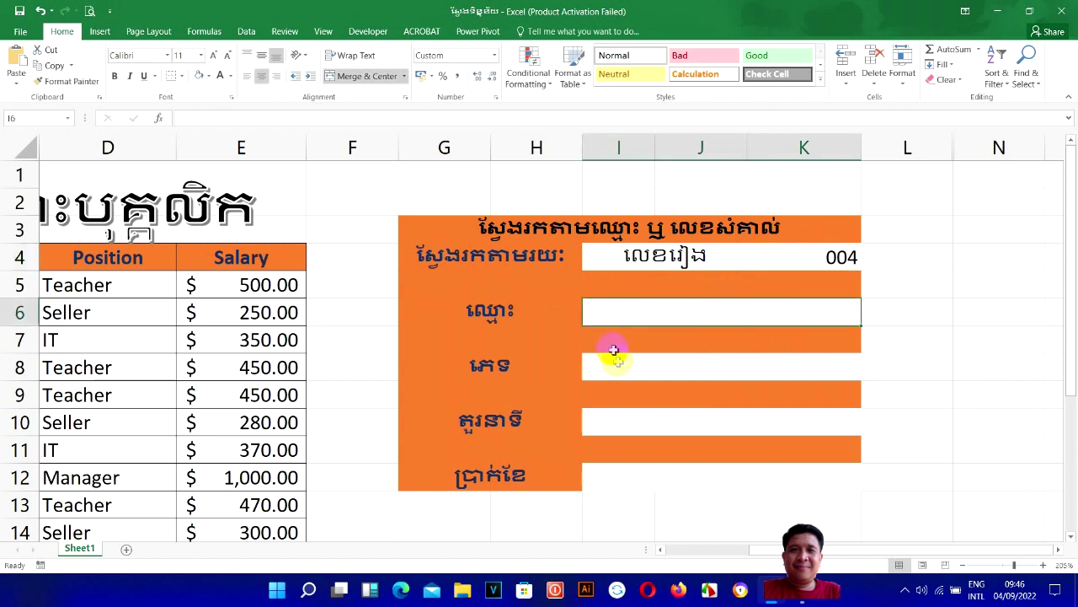
pyautogui.click(617, 367)
pyautogui.click(624, 431)
pyautogui.click(621, 477)
pyautogui.click(628, 421)
pyautogui.click(654, 359)
pyautogui.click(699, 315)
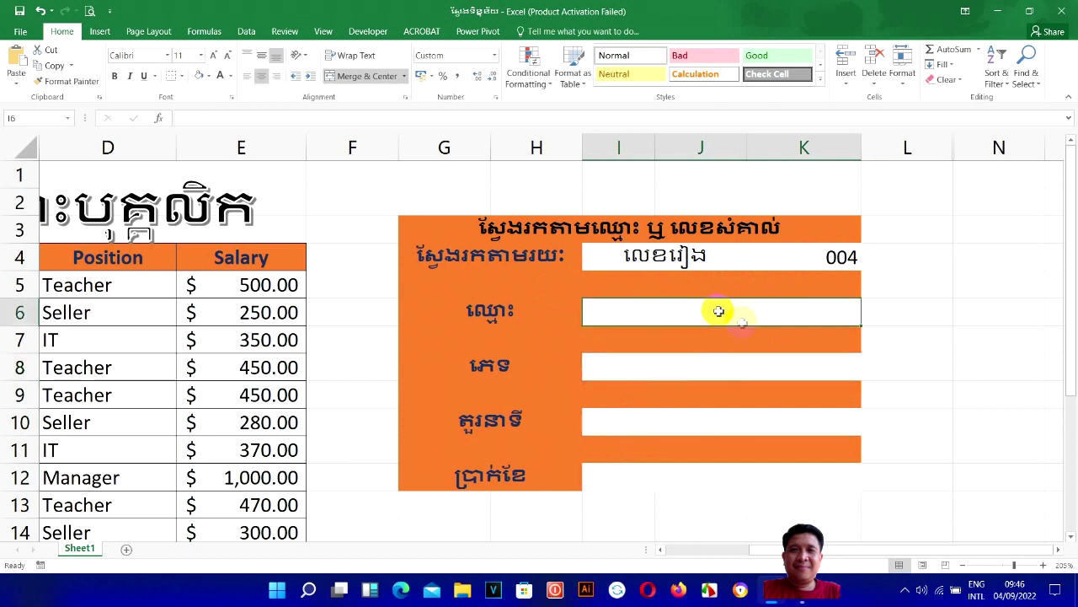
# Review the Vlookup and if notes in Notepad, then minimize it and return to I4 and K4
pyautogui.hotkey('alt', 'Tab')
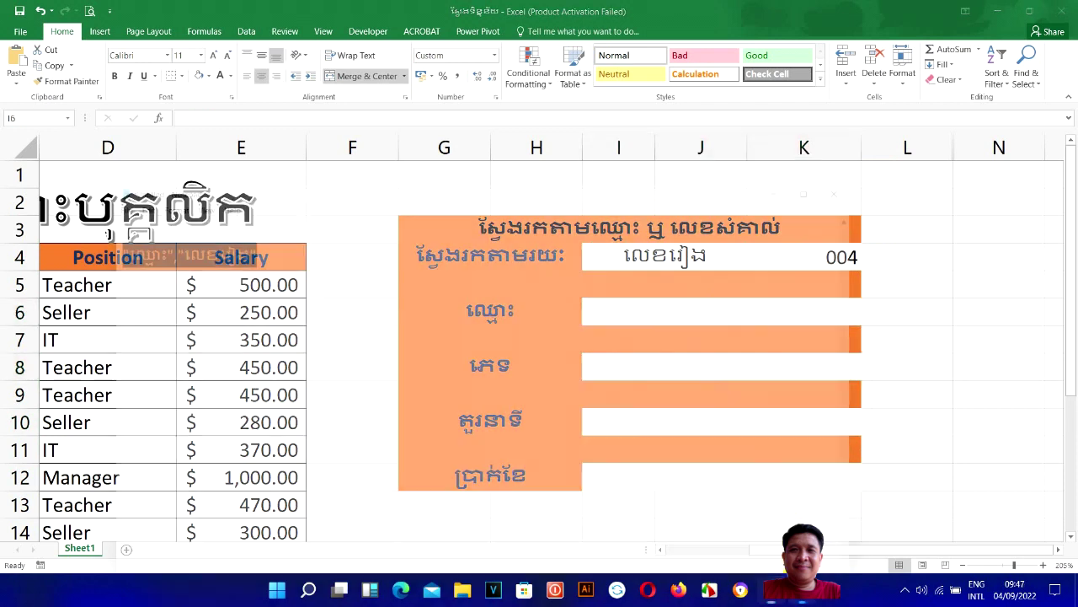
pyautogui.click(387, 403)
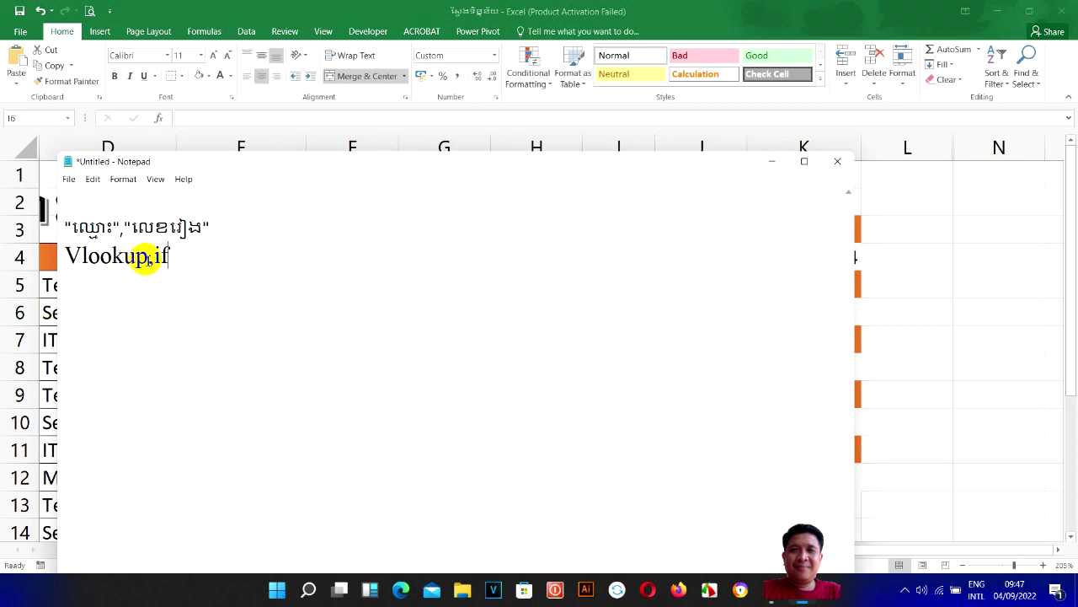
pyautogui.moveTo(147, 258); pyautogui.dragTo(2, 269)
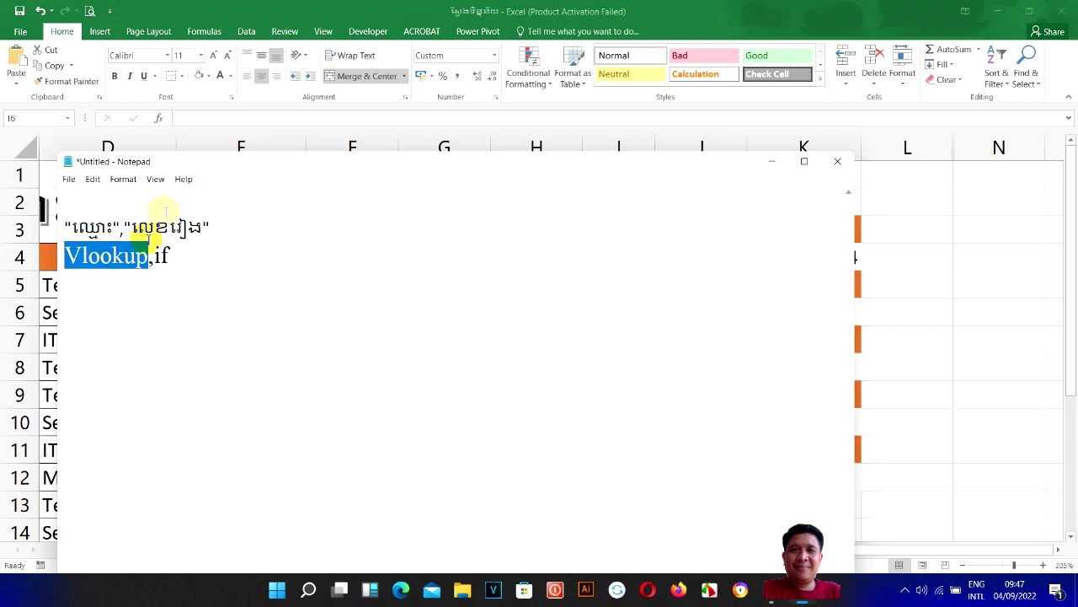
pyautogui.moveTo(150, 258)
pyautogui.mouseDown()
pyautogui.moveTo(178, 259)
pyautogui.moveTo(152, 259)
pyautogui.mouseUp()
pyautogui.click(180, 271)
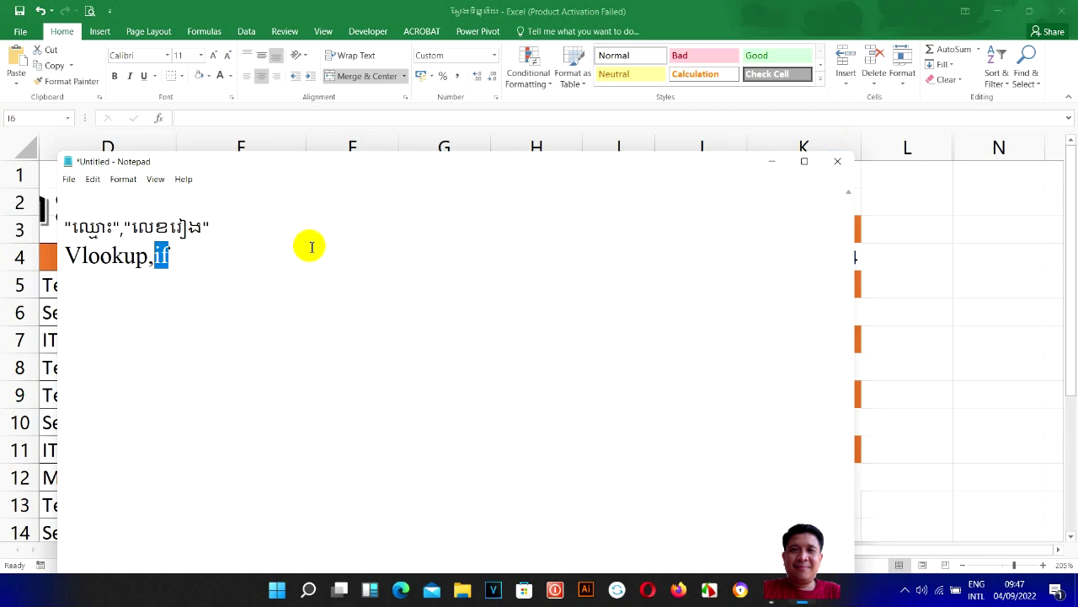
pyautogui.click(769, 163)
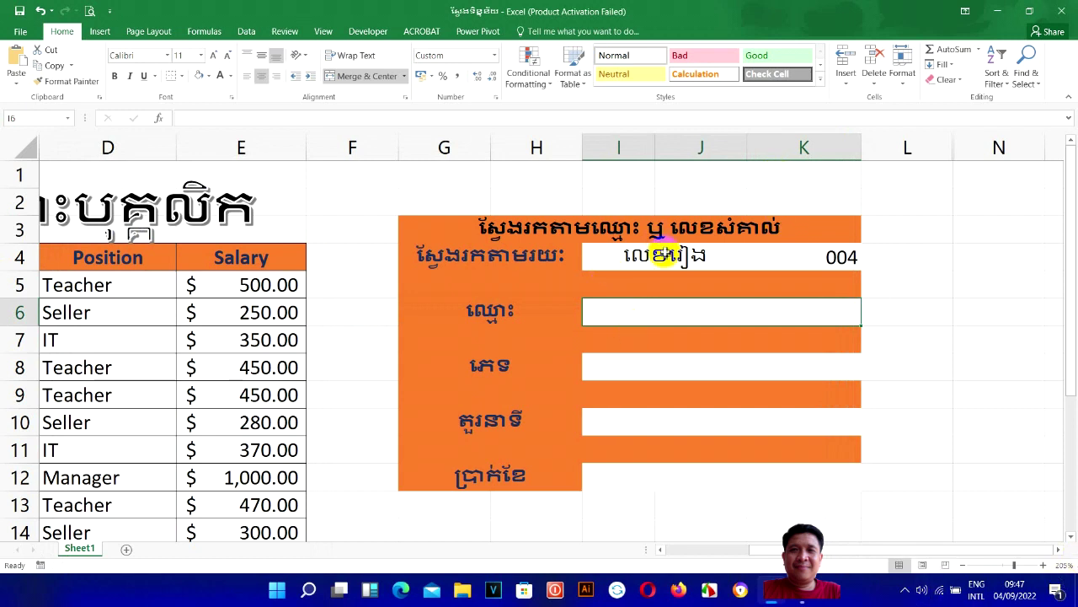
pyautogui.click(663, 255)
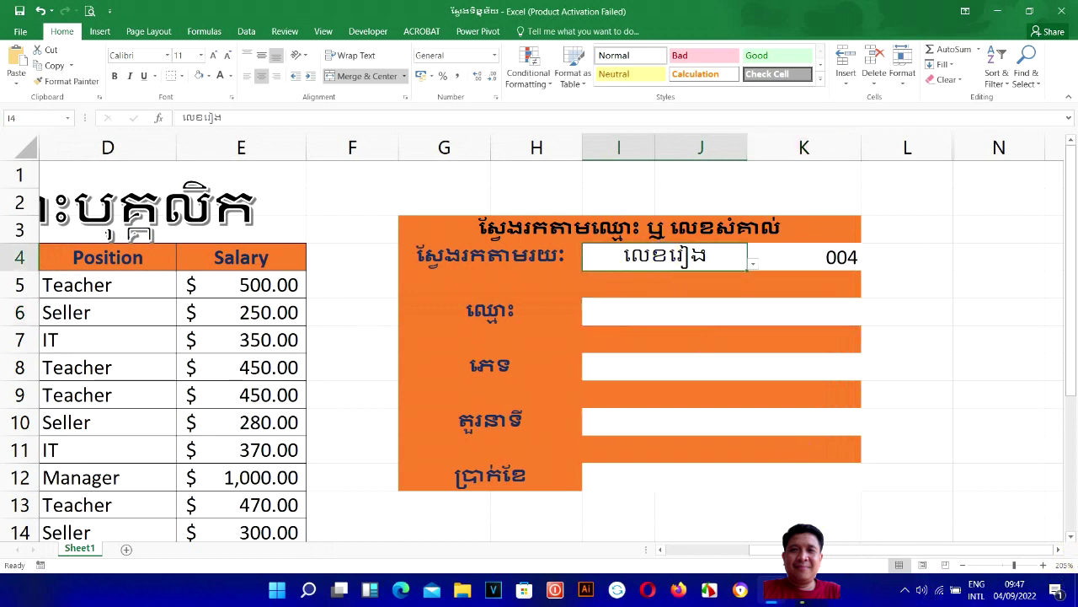
pyautogui.hotkey('alt', 'Tab')
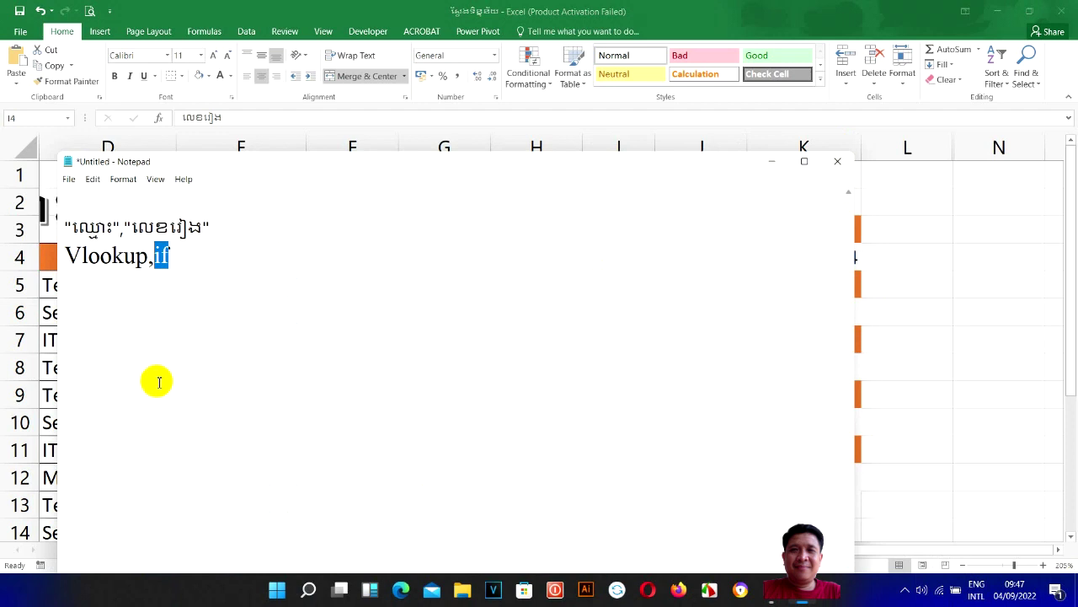
pyautogui.click(772, 161)
pyautogui.click(813, 257)
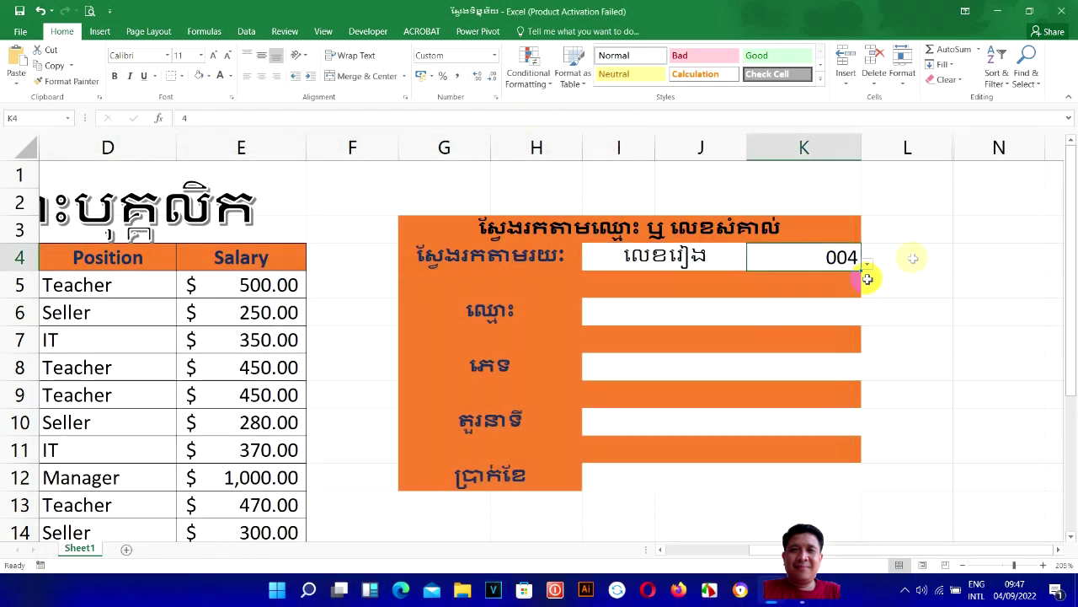
# In I6, type =if(I4="ឈ្មោះ",Vlookup($K$4, to begin the name formula
pyautogui.click(697, 317)
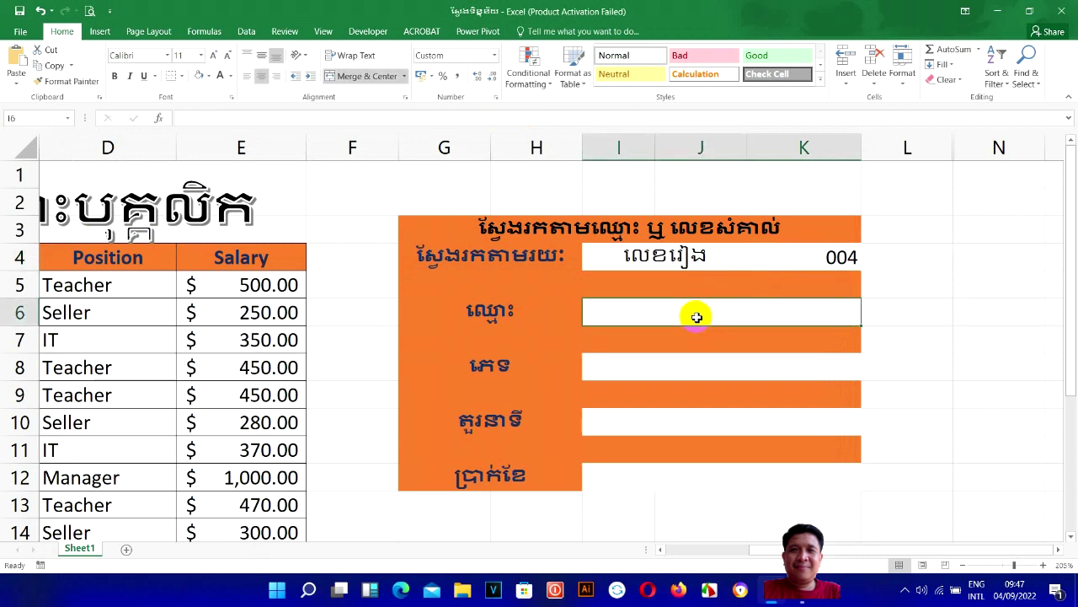
pyautogui.write('=if(')
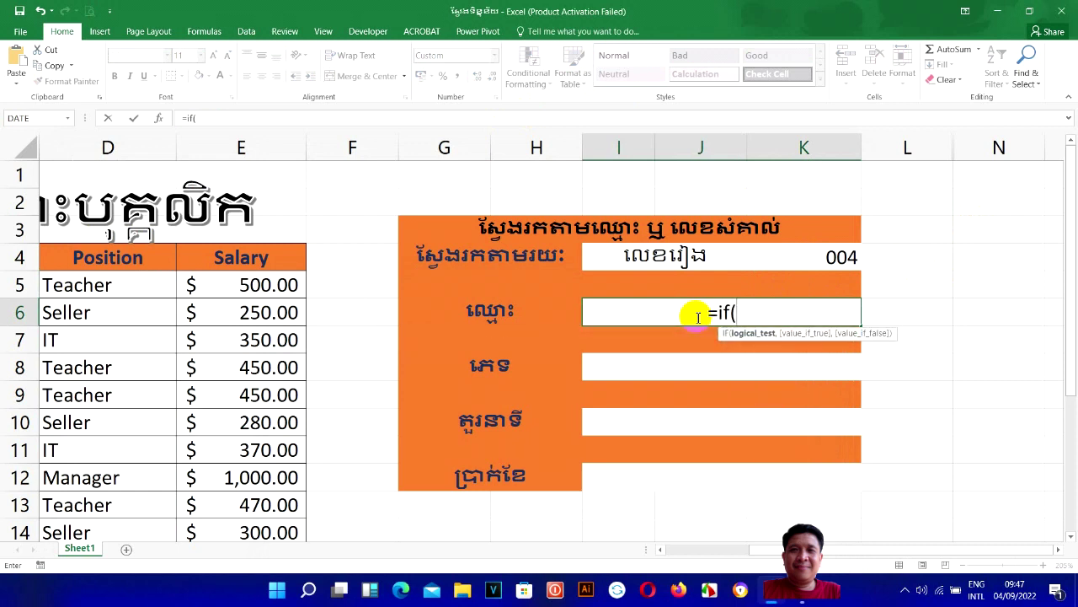
pyautogui.click(674, 256)
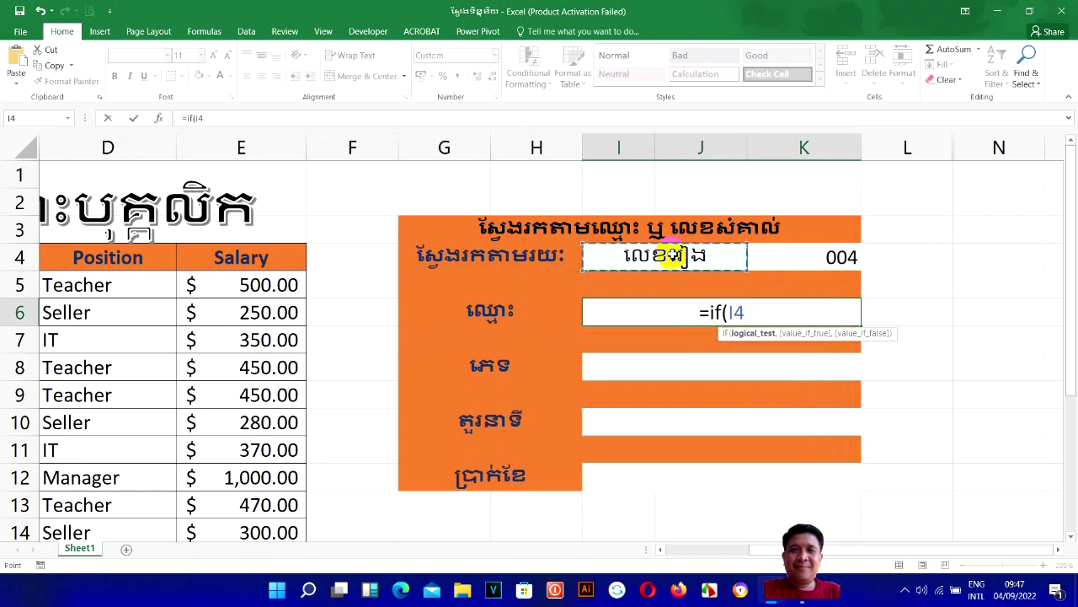
pyautogui.write('=')
pyautogui.write('"')
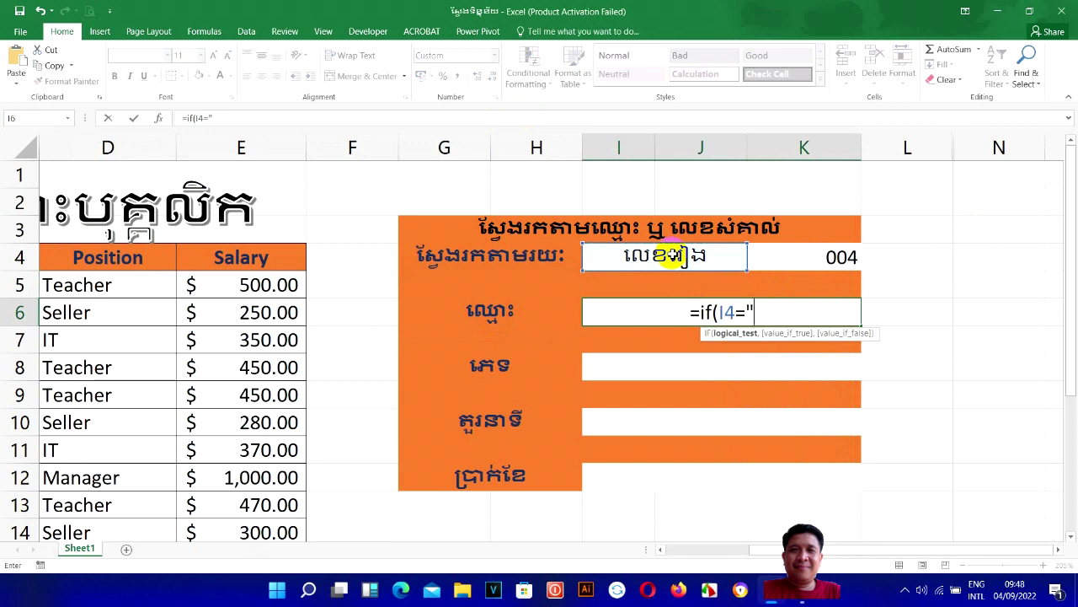
pyautogui.write('ឈ្មោះ')
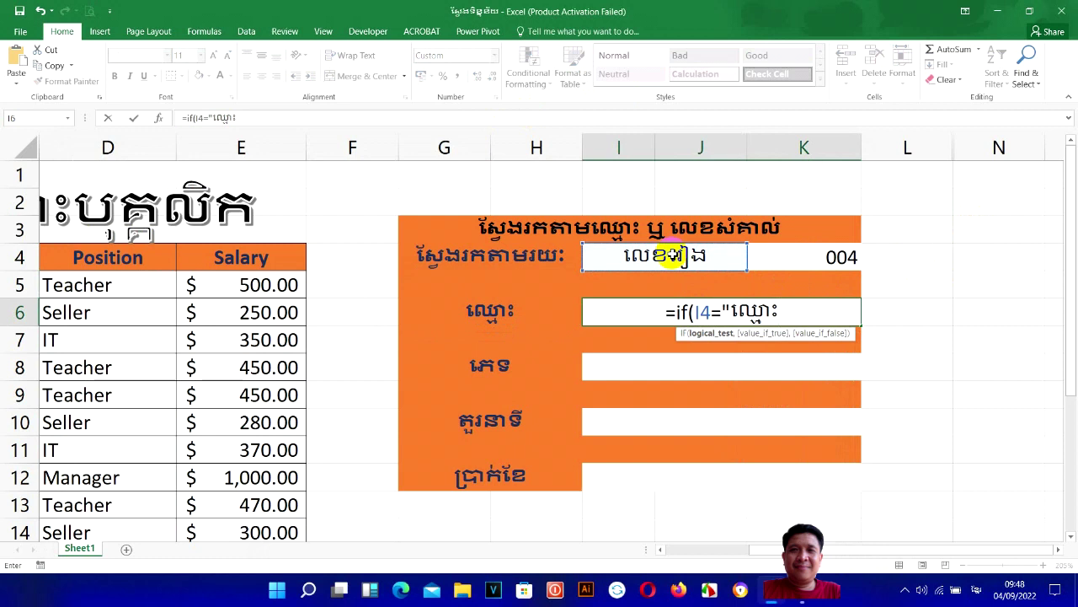
pyautogui.hotkey('alt', 'shift')
pyautogui.write('"')
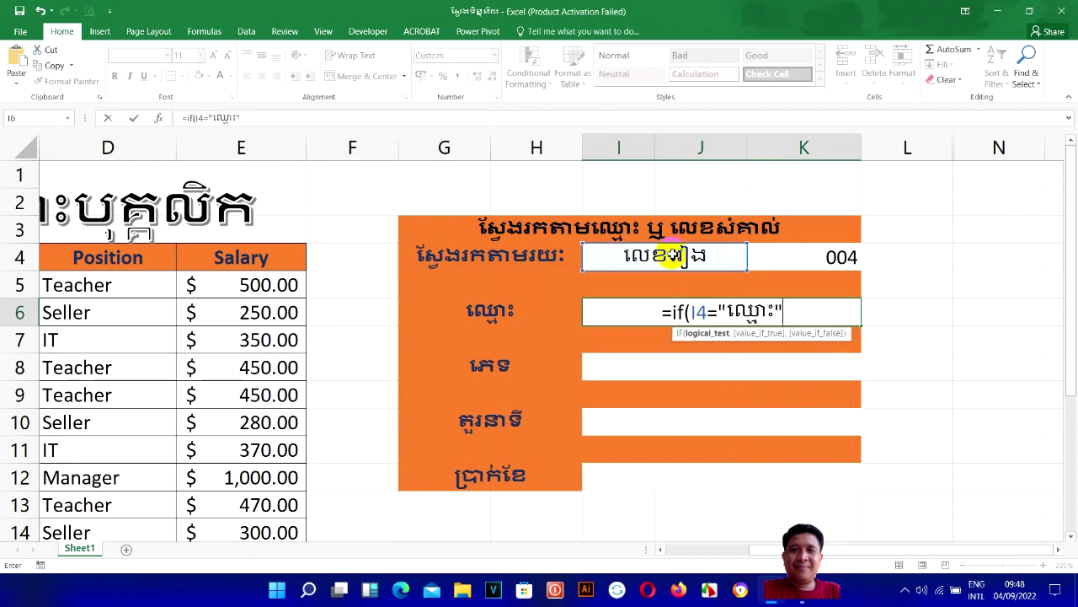
pyautogui.write(',')
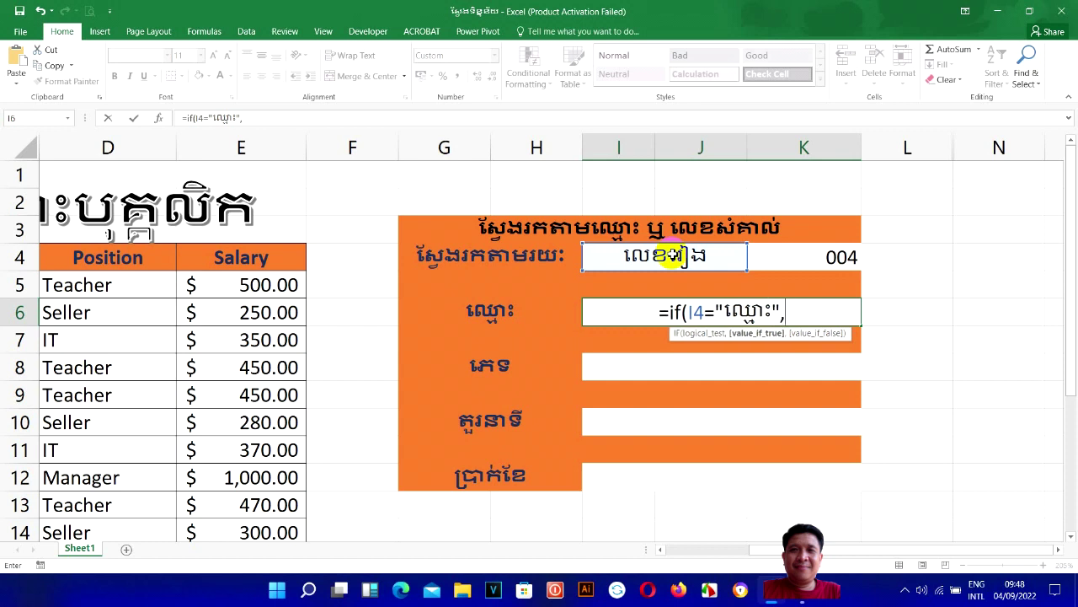
pyautogui.write('Vlookup(')
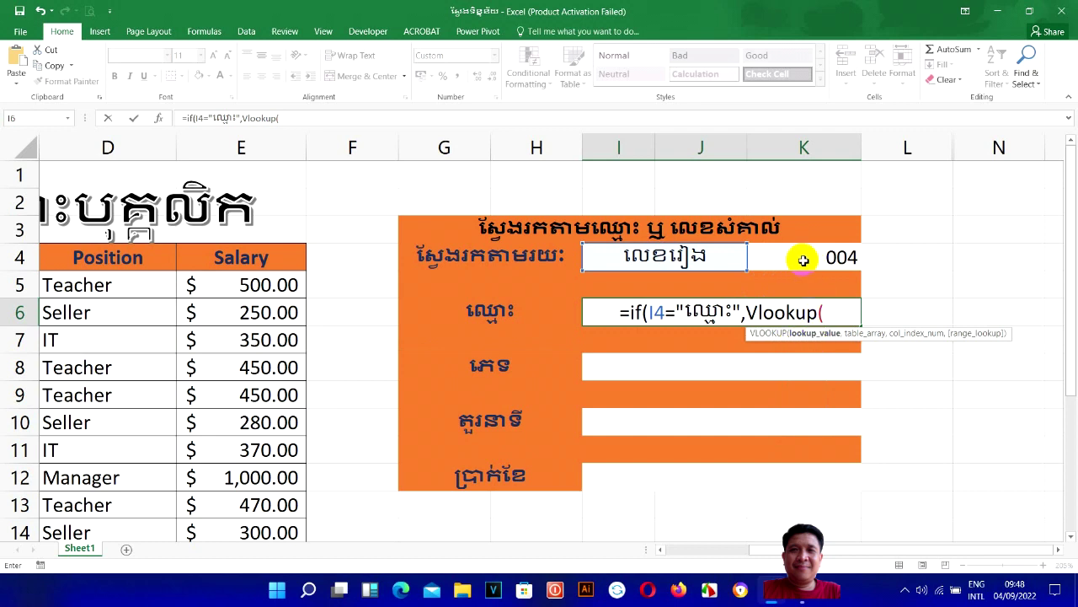
pyautogui.click(812, 257)
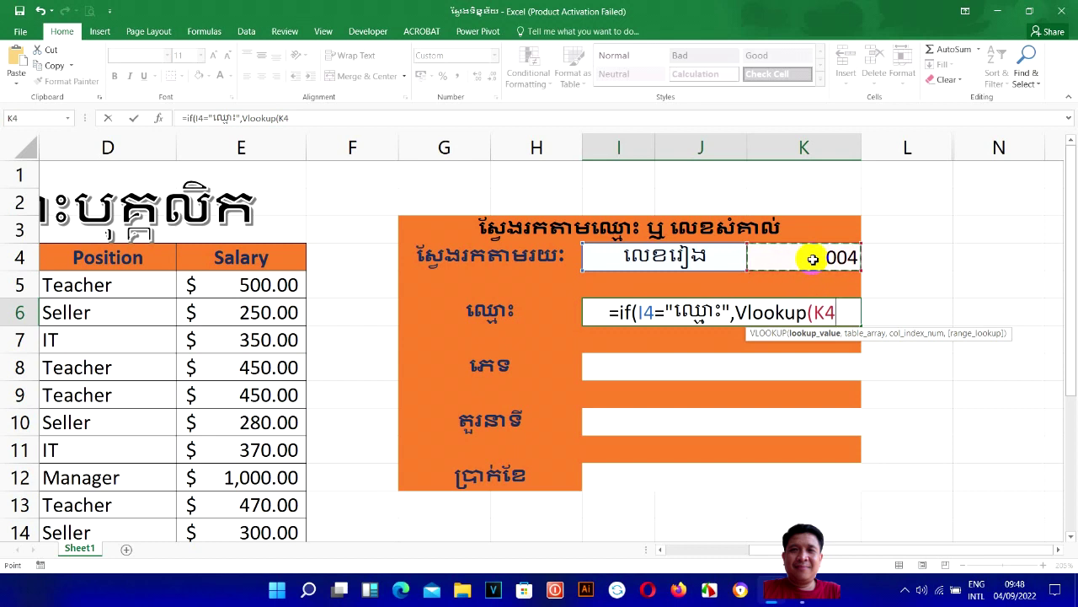
pyautogui.press('F4')
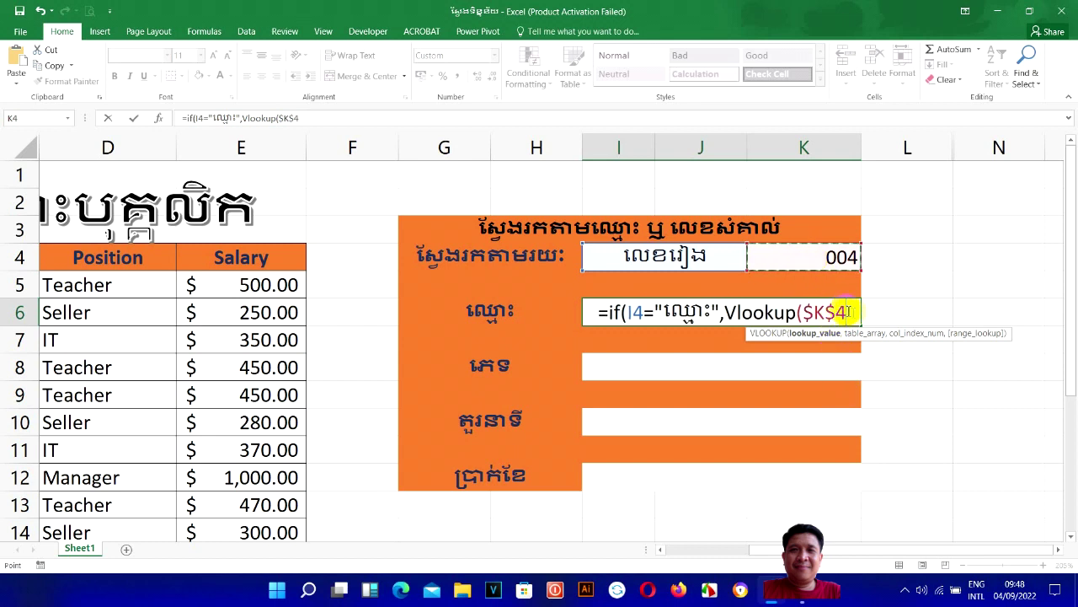
pyautogui.write(',')
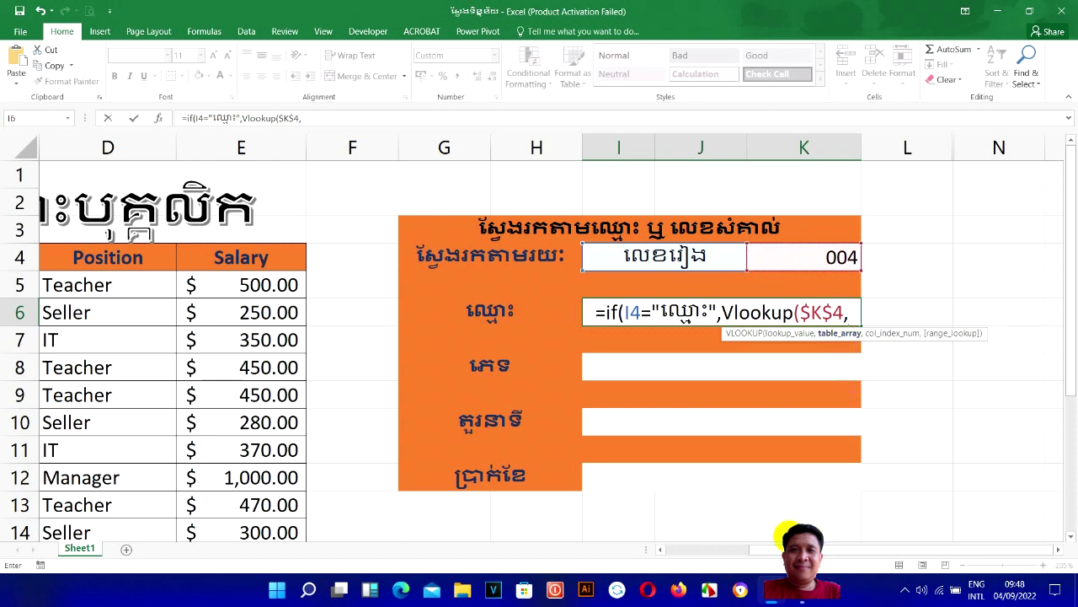
pyautogui.moveTo(783, 550); pyautogui.dragTo(646, 552)
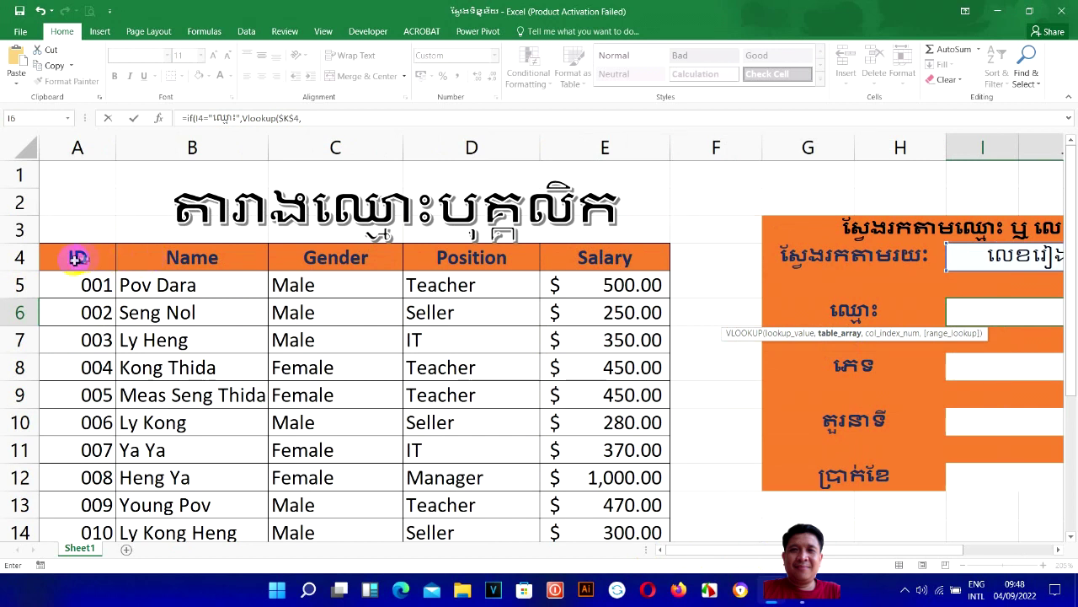
# Dismiss the missing-parenthesis warning and select B5:E14 as the VLOOKUP table range
pyautogui.press('Return')
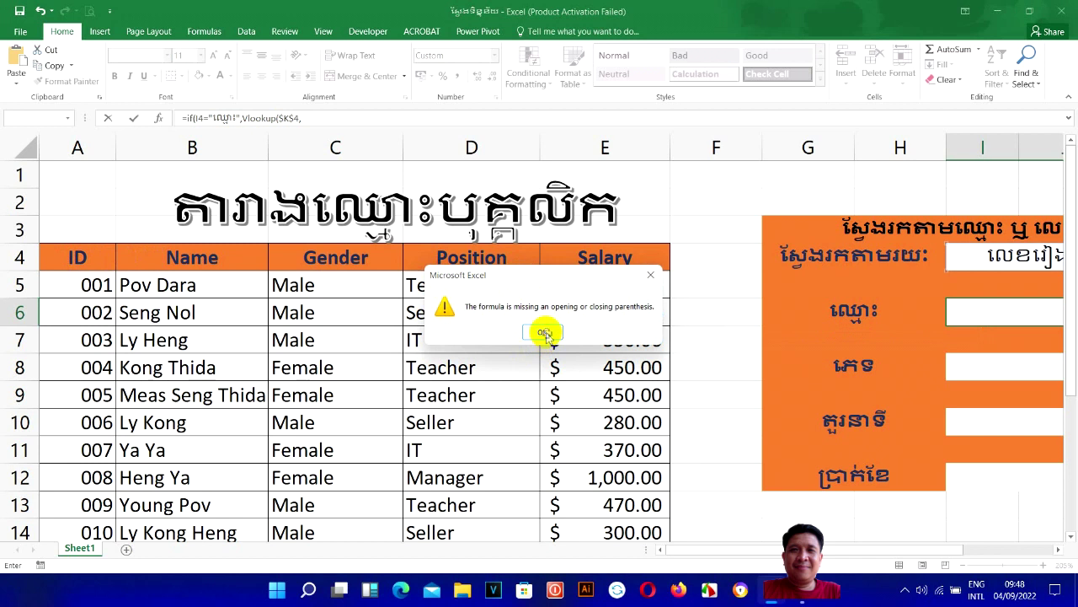
pyautogui.click(546, 332)
pyautogui.click(308, 117)
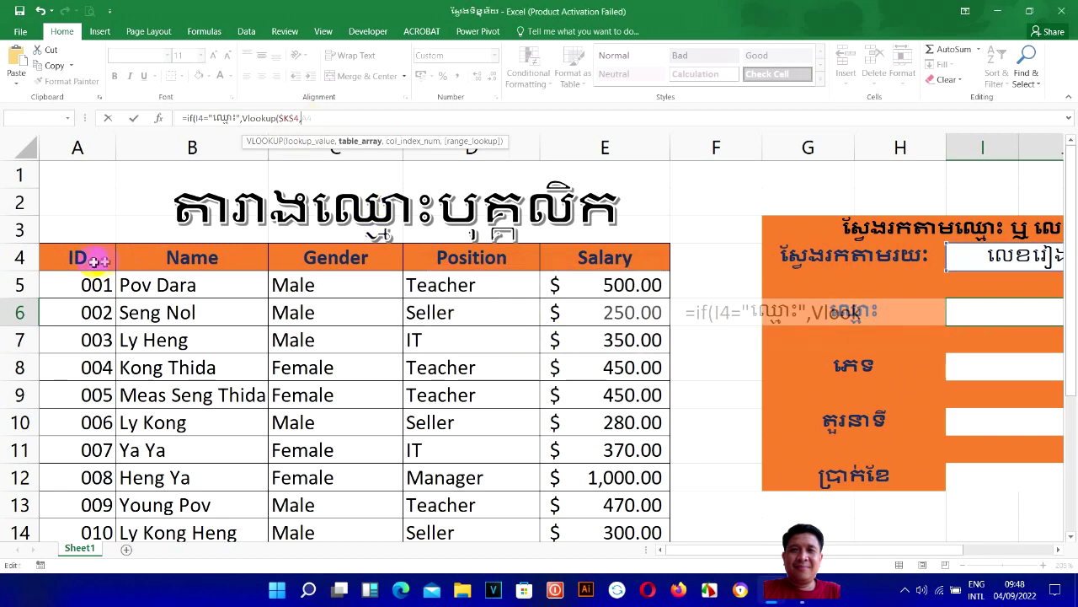
pyautogui.moveTo(94, 262); pyautogui.dragTo(145, 263)
pyautogui.moveTo(334, 292)
pyautogui.mouseDown()
pyautogui.moveTo(636, 602)
pyautogui.moveTo(638, 479)
pyautogui.mouseUp()
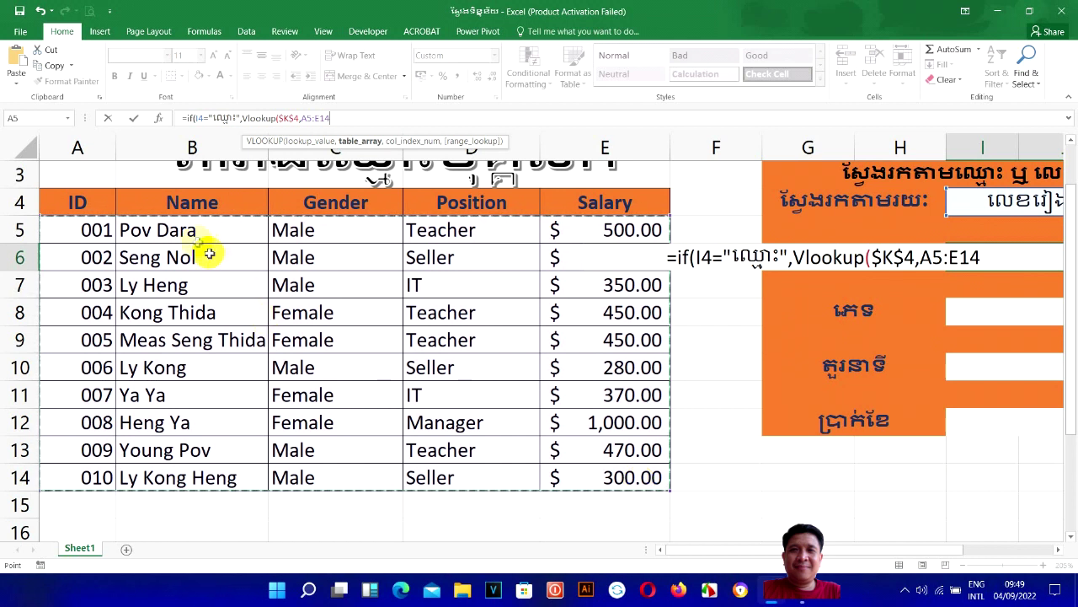
pyautogui.moveTo(253, 229); pyautogui.dragTo(220, 337)
pyautogui.moveTo(231, 379)
pyautogui.mouseDown()
pyautogui.moveTo(664, 480)
pyautogui.moveTo(622, 470)
pyautogui.mouseUp()
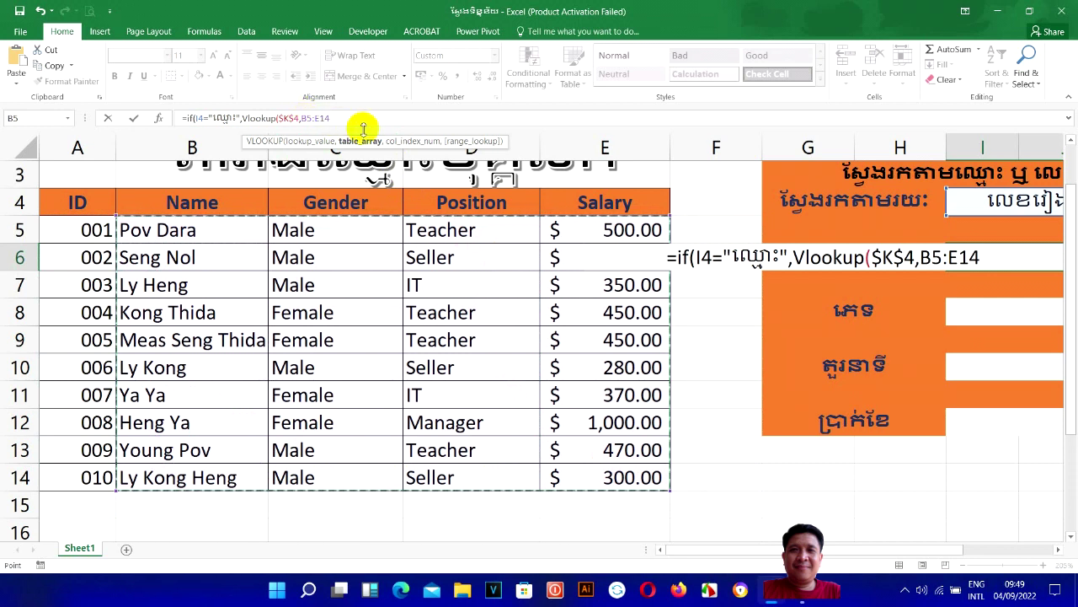
# Finish the lookup as Vlookup($K$4,B5:E14,1,0) and type ,if( for the nested IF
pyautogui.write(',')
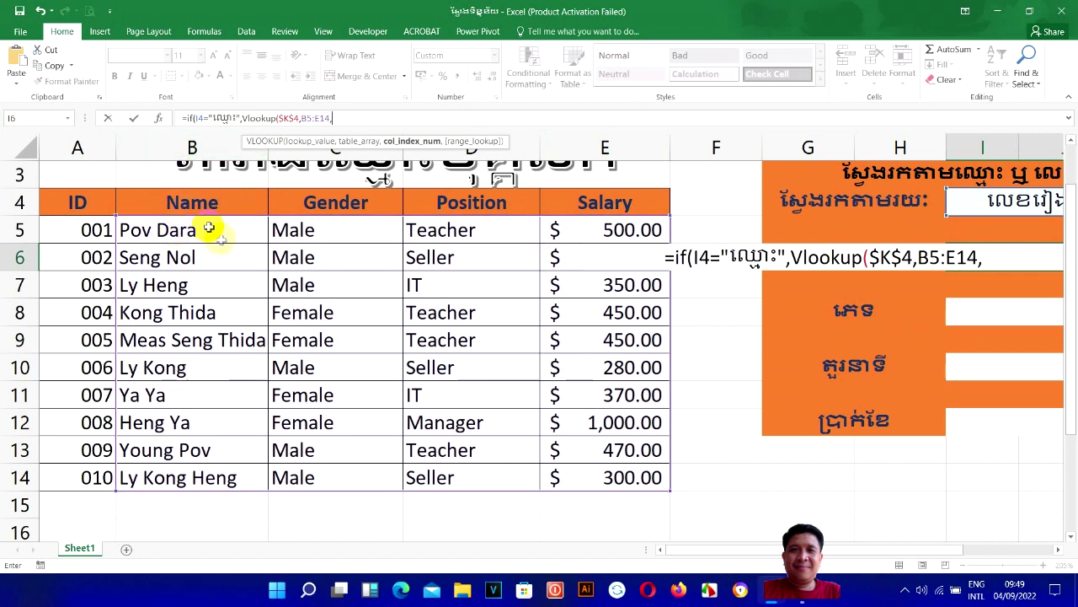
pyautogui.write('1')
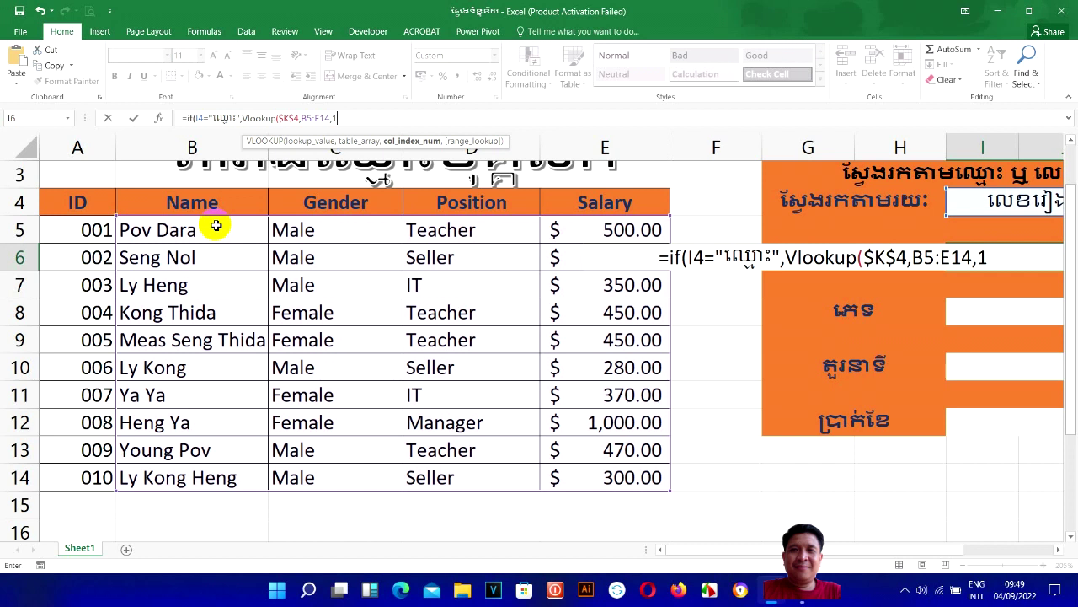
pyautogui.write(',0')
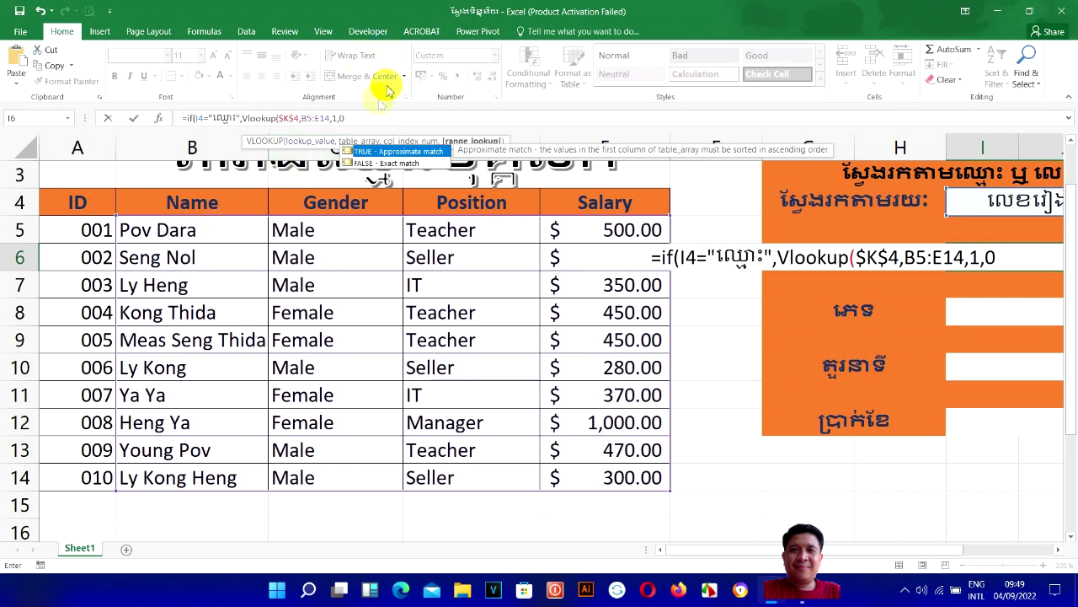
pyautogui.click(371, 114)
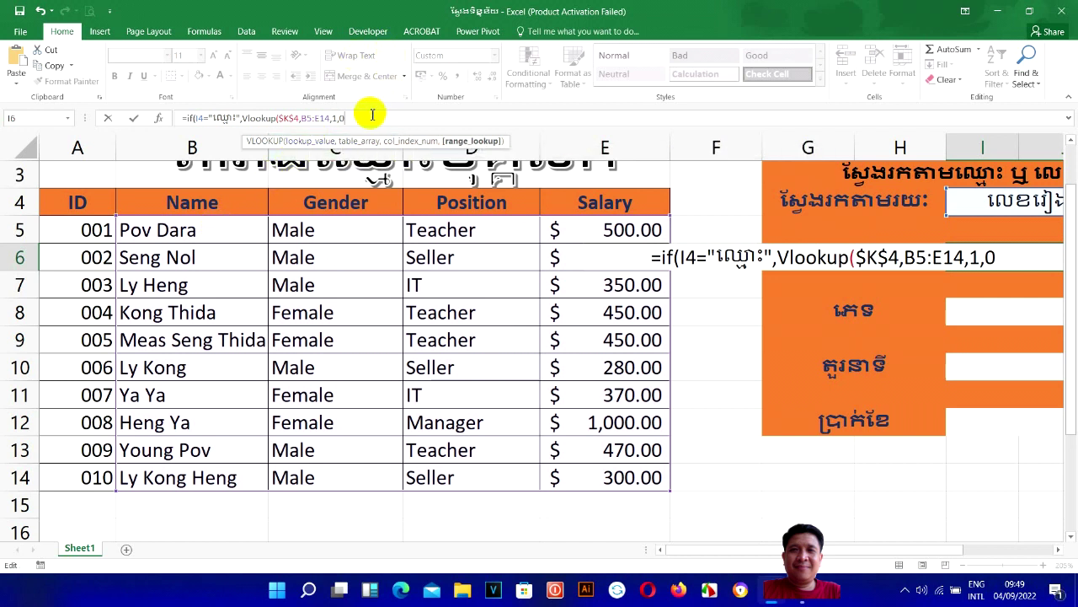
pyautogui.write(')')
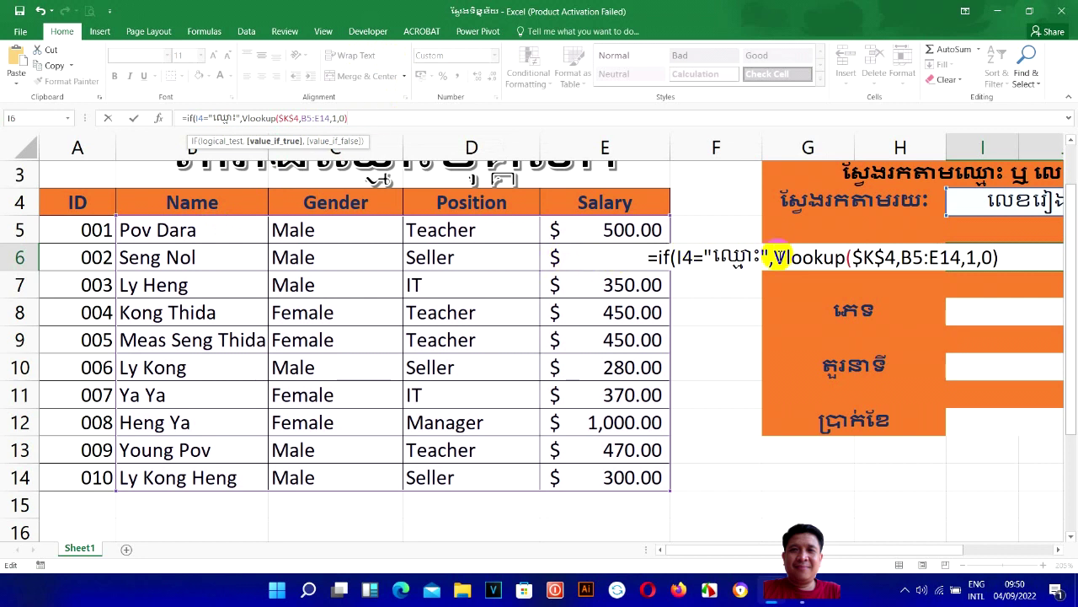
pyautogui.write(',')
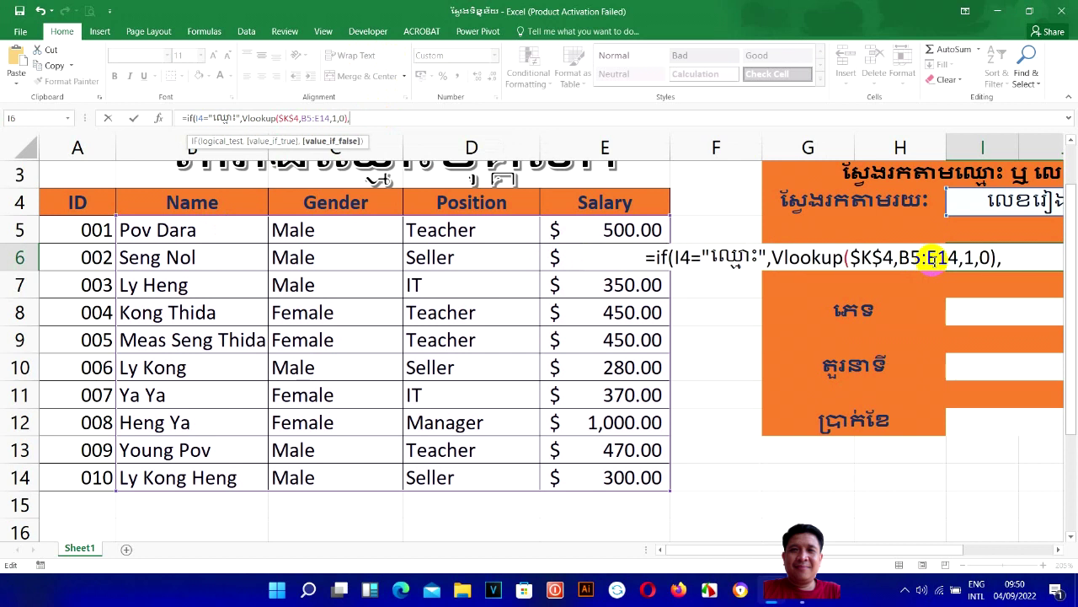
pyautogui.write('if(')
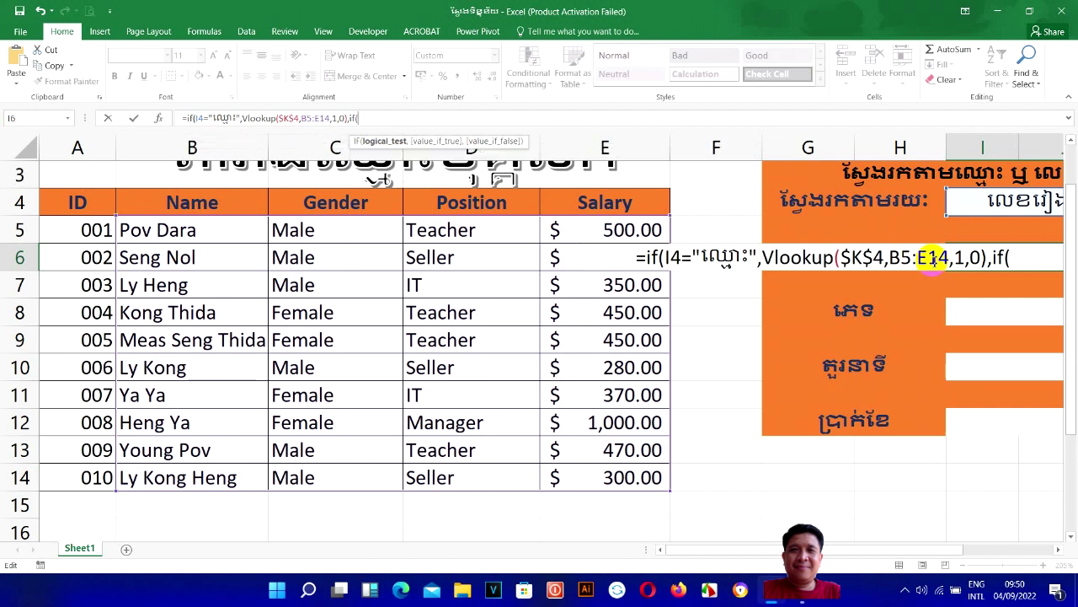
# Reference the search-type cell as absolute $I$4 in the second IF
pyautogui.click(982, 202)
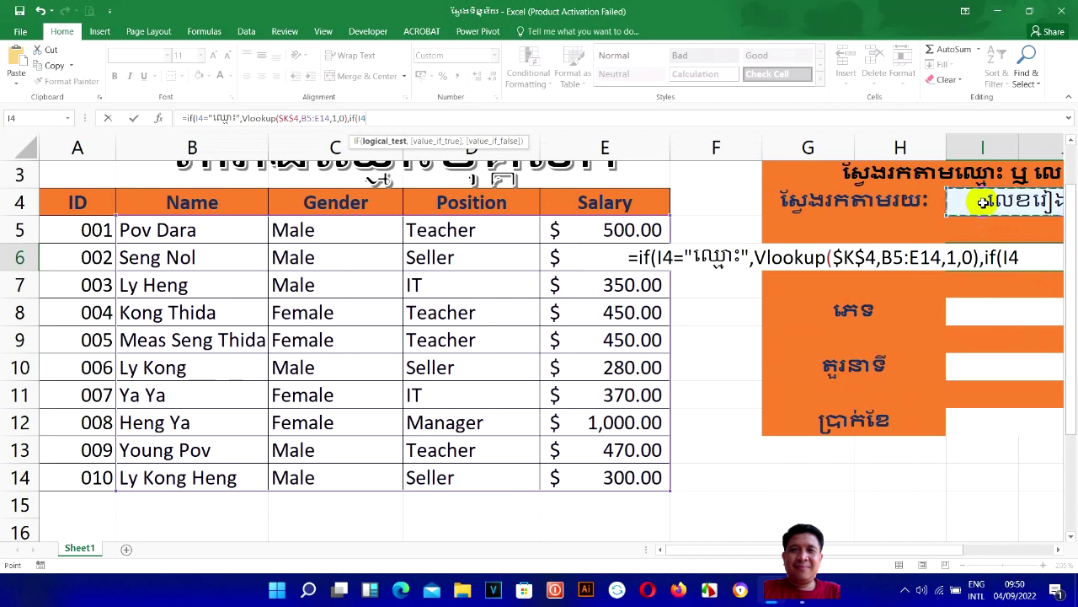
pyautogui.press('F4')
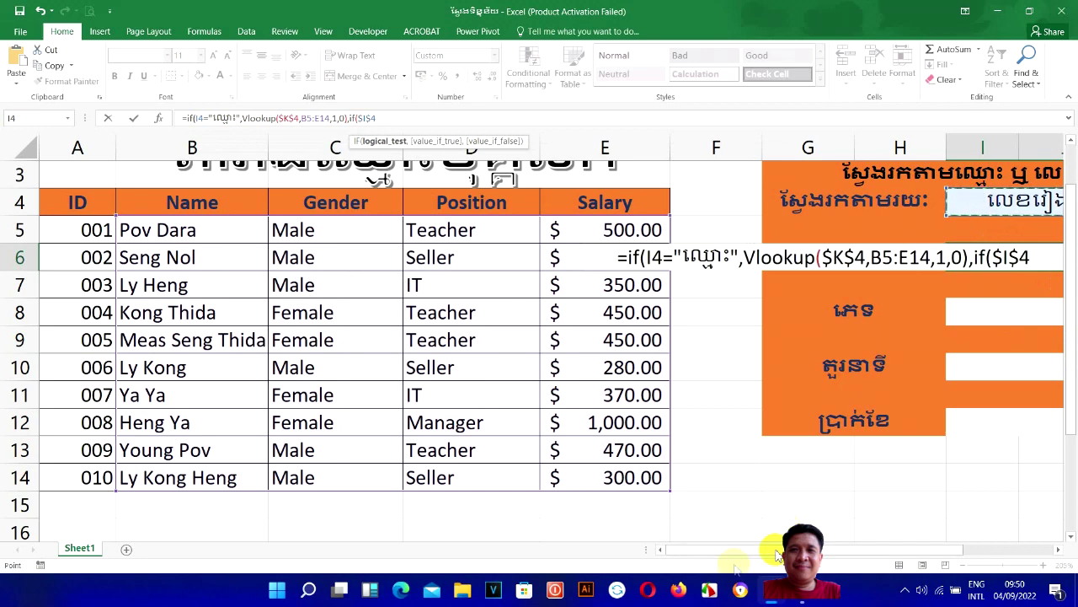
pyautogui.moveTo(772, 552); pyautogui.dragTo(836, 552)
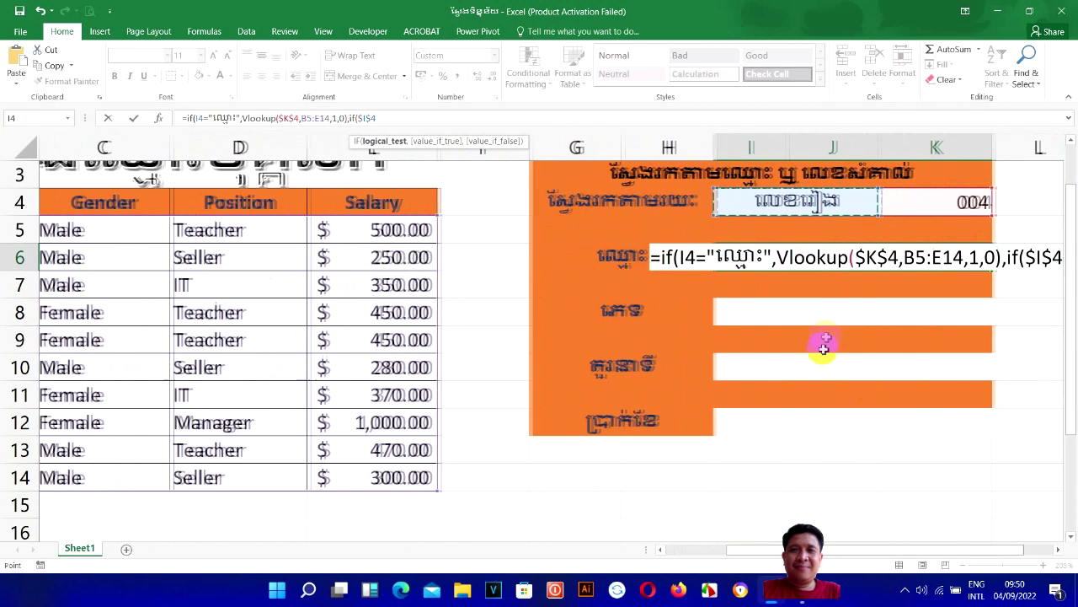
pyautogui.moveTo(765, 549); pyautogui.dragTo(791, 549)
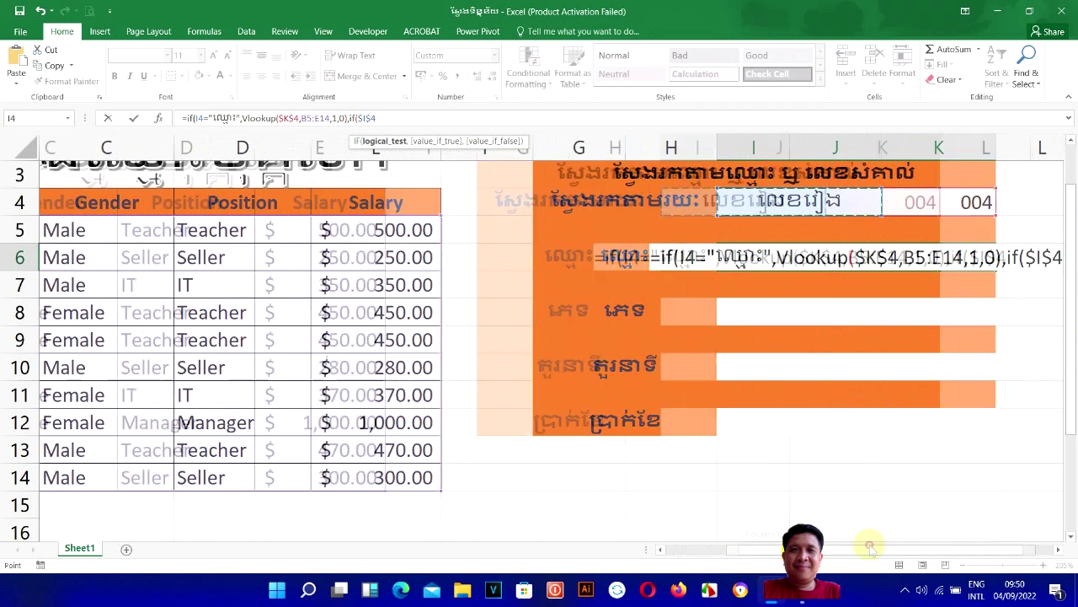
pyautogui.click(933, 259)
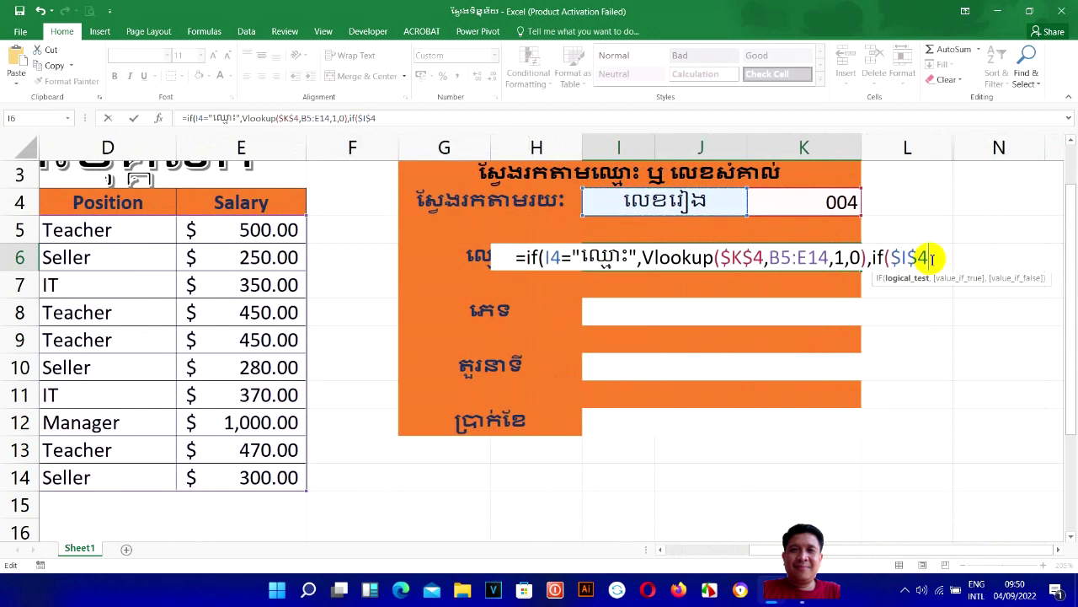
# Complete the condition ="លេខរៀង" and start a second Vlookup( in the formula
pyautogui.write('=')
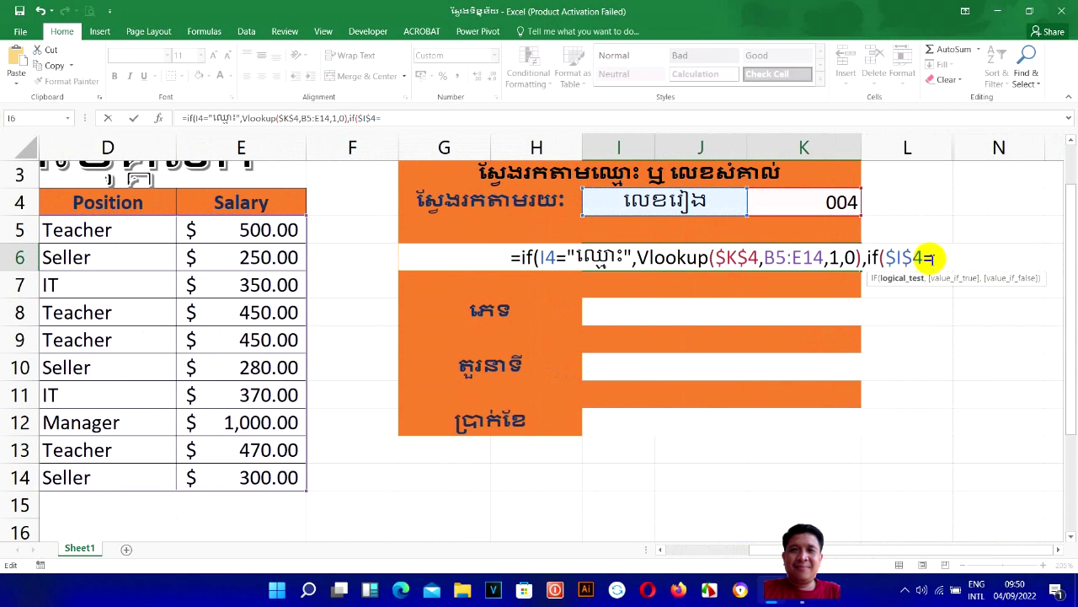
pyautogui.write('"')
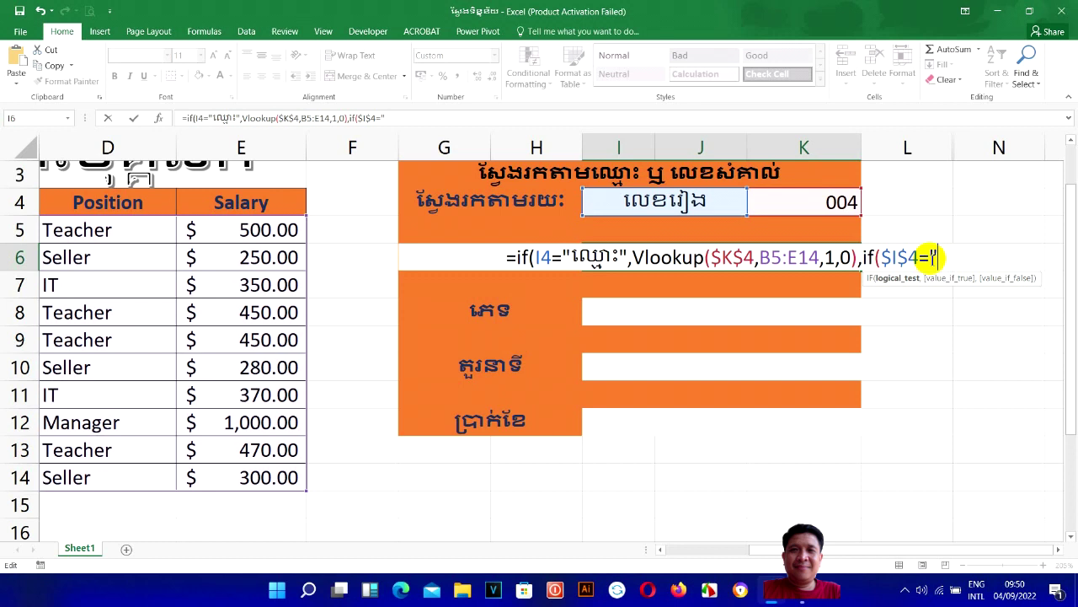
pyautogui.write('លេខរ')
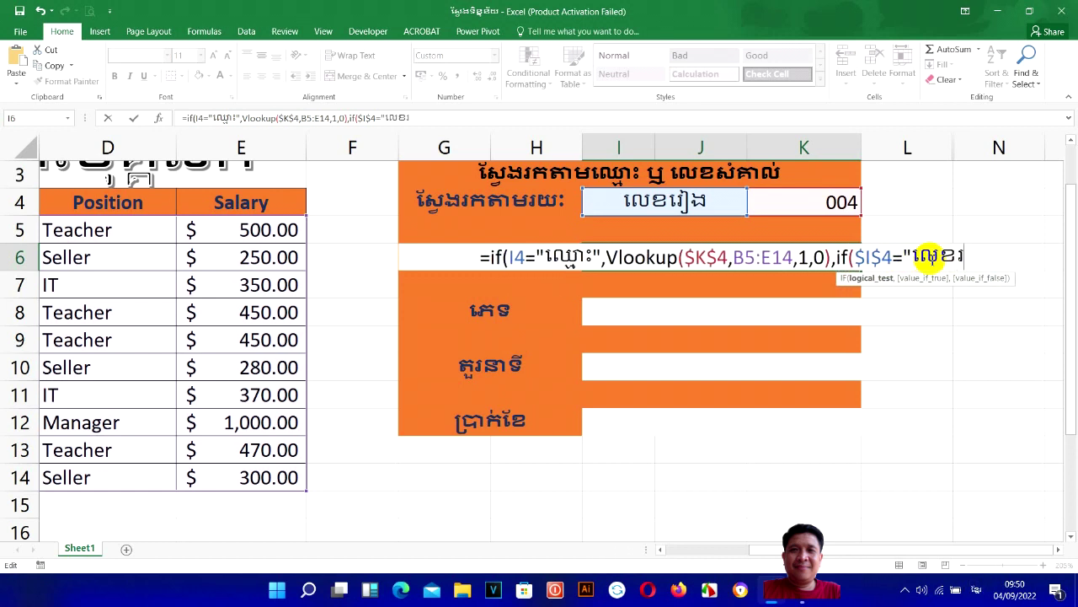
pyautogui.write('ៀង់')
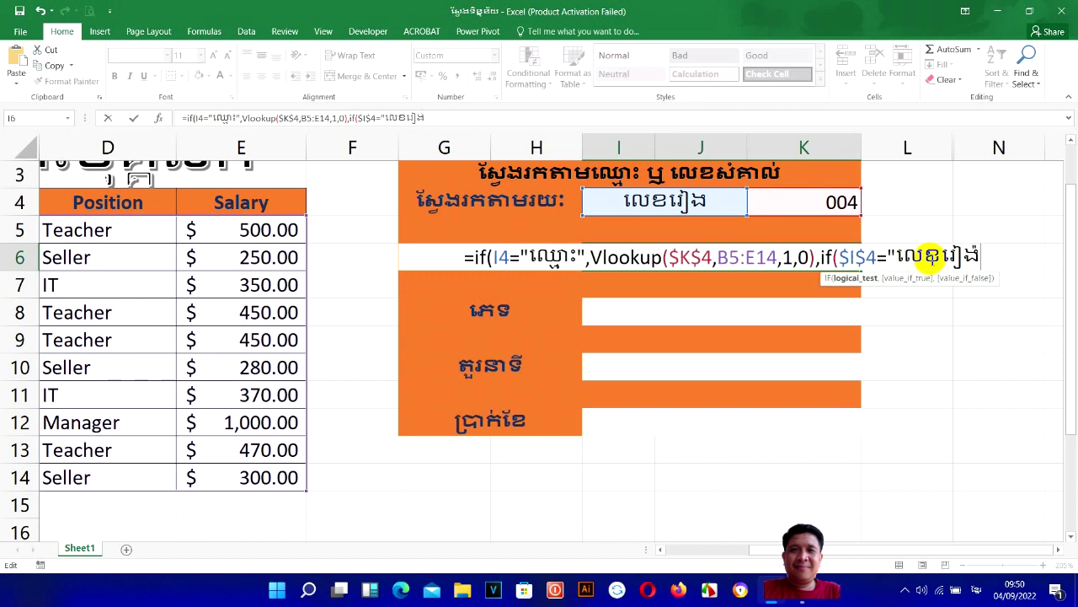
pyautogui.press('BackSpace')
pyautogui.hotkey('alt', 'shift')
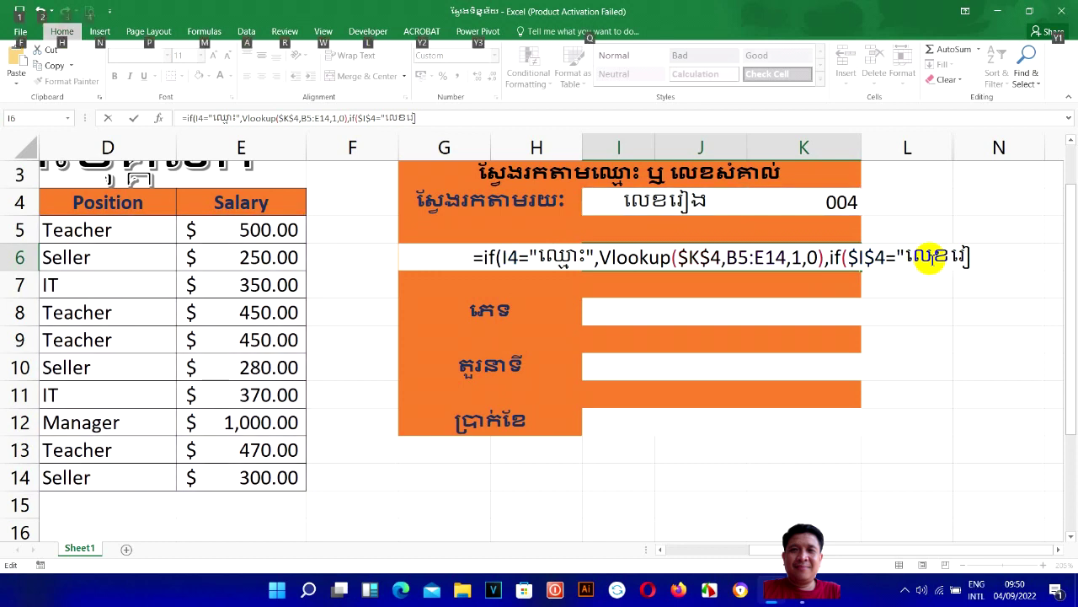
pyautogui.write('g')
pyautogui.press('BackSpace')
pyautogui.hotkey('alt', 'shift')
pyautogui.write('ង')
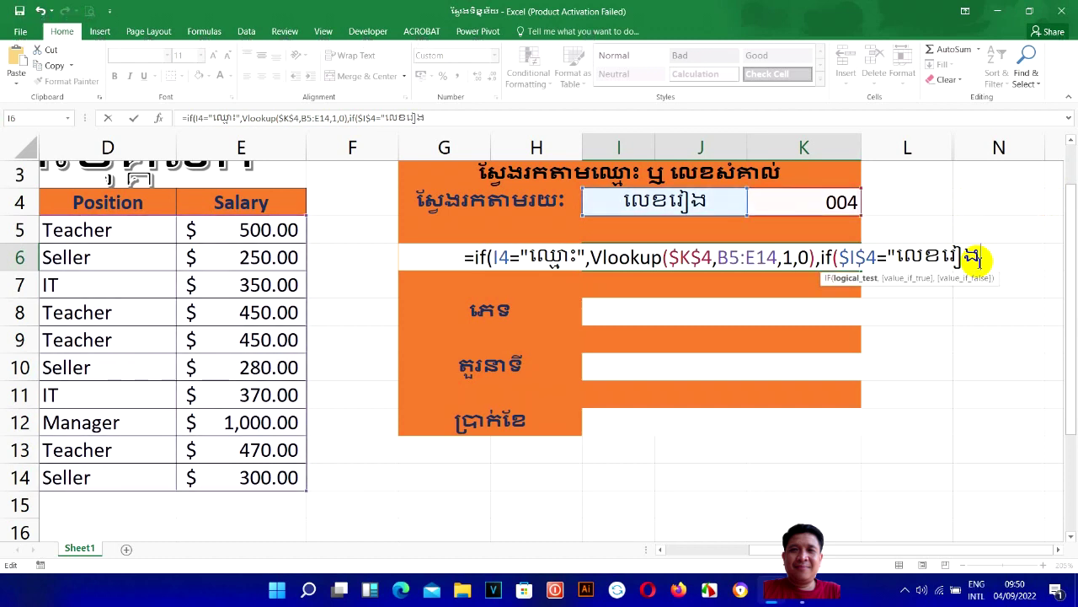
pyautogui.write('",')
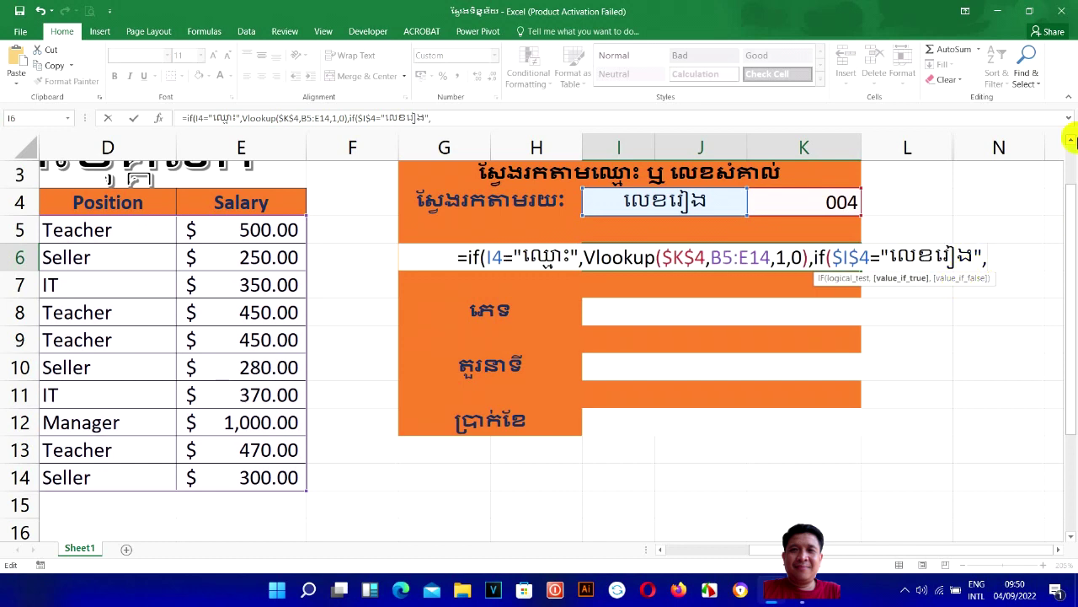
pyautogui.write('Vlooku')
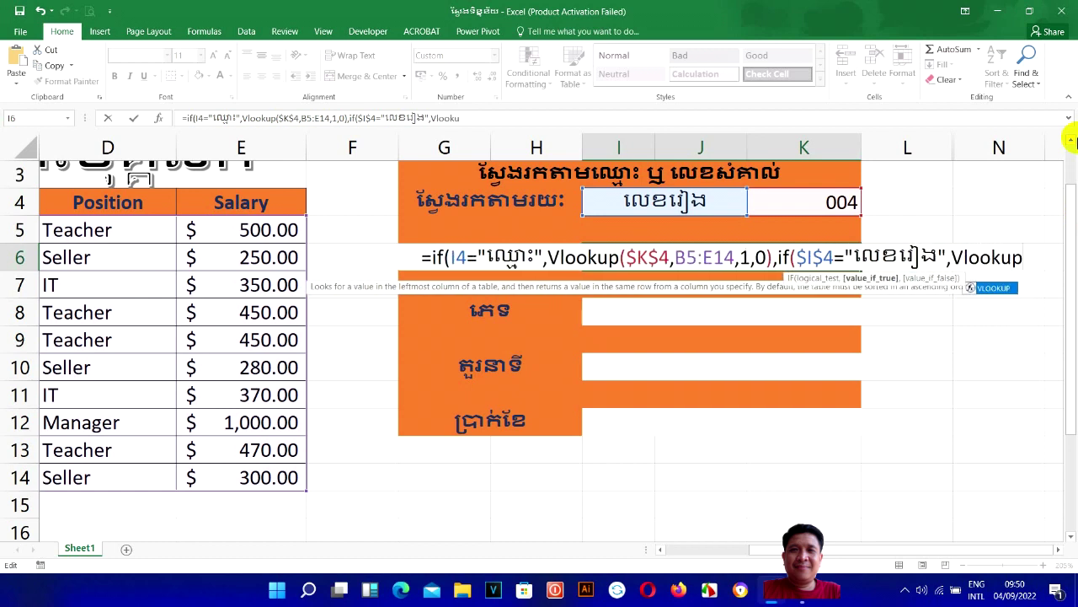
pyautogui.write('p(')
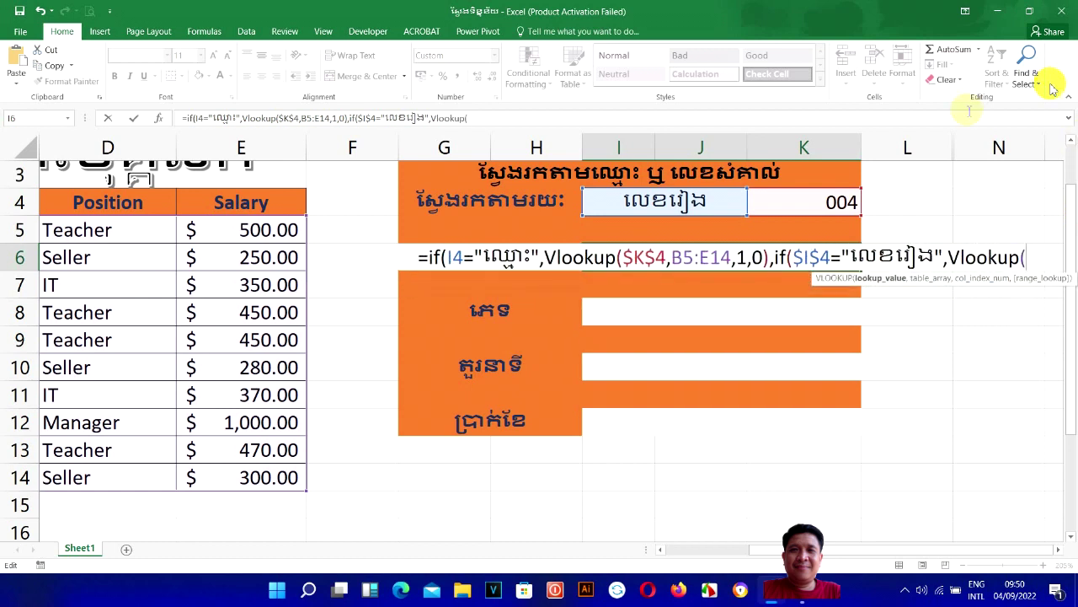
# Give the second VLOOKUP $K$4 as lookup value and A5:E14 as table range
pyautogui.click(806, 203)
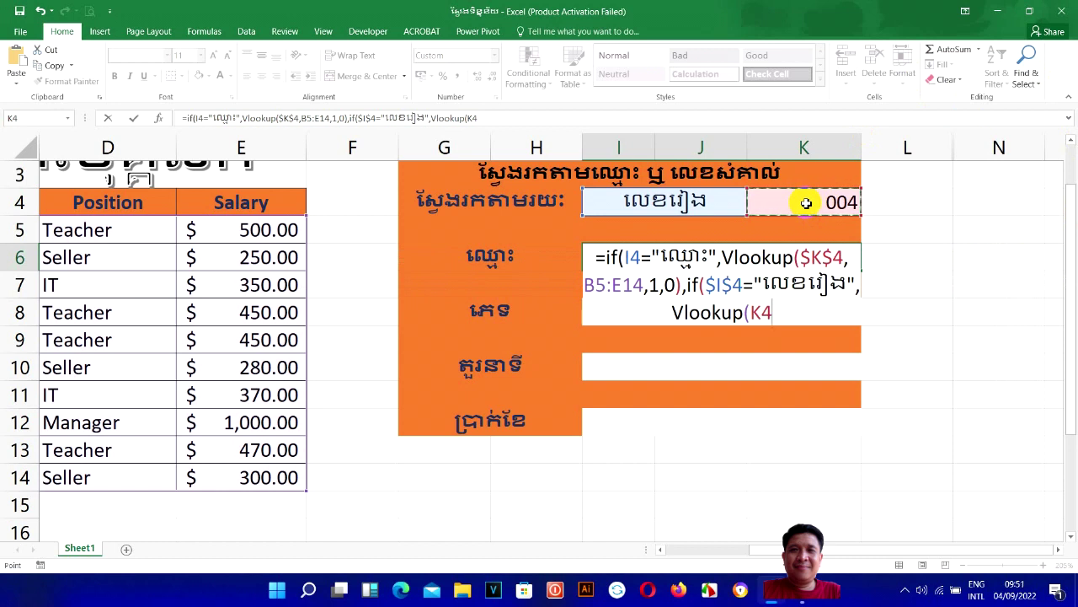
pyautogui.press('F4')
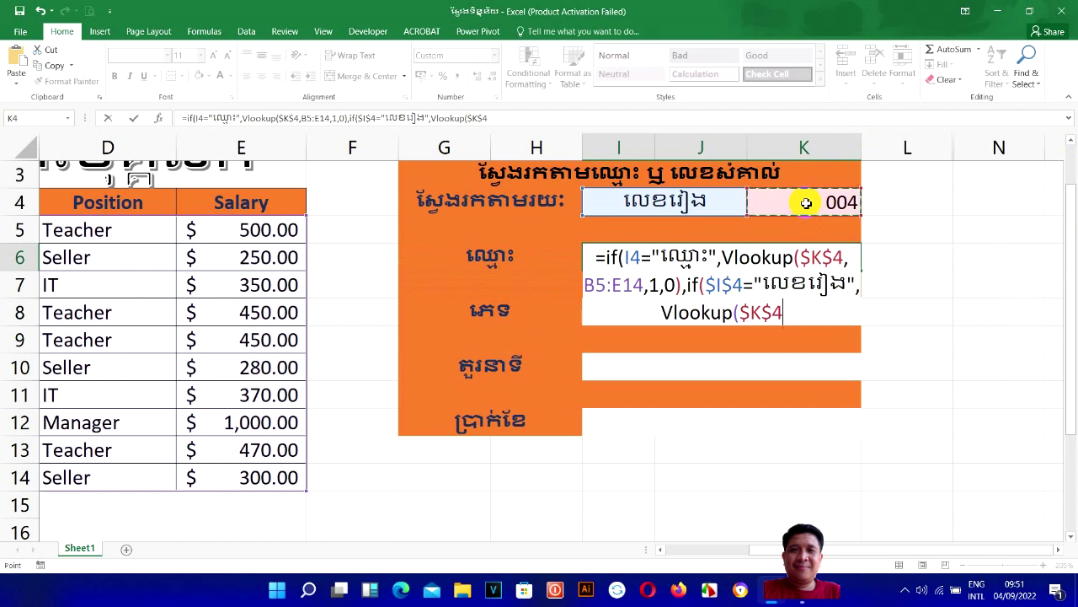
pyautogui.write(',')
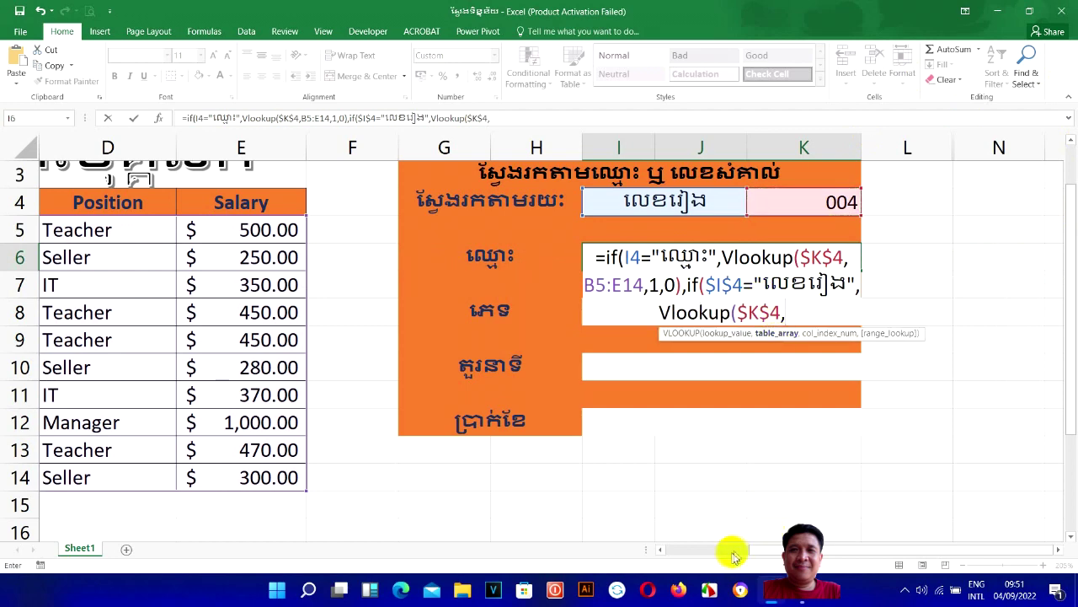
pyautogui.moveTo(733, 549); pyautogui.dragTo(674, 549)
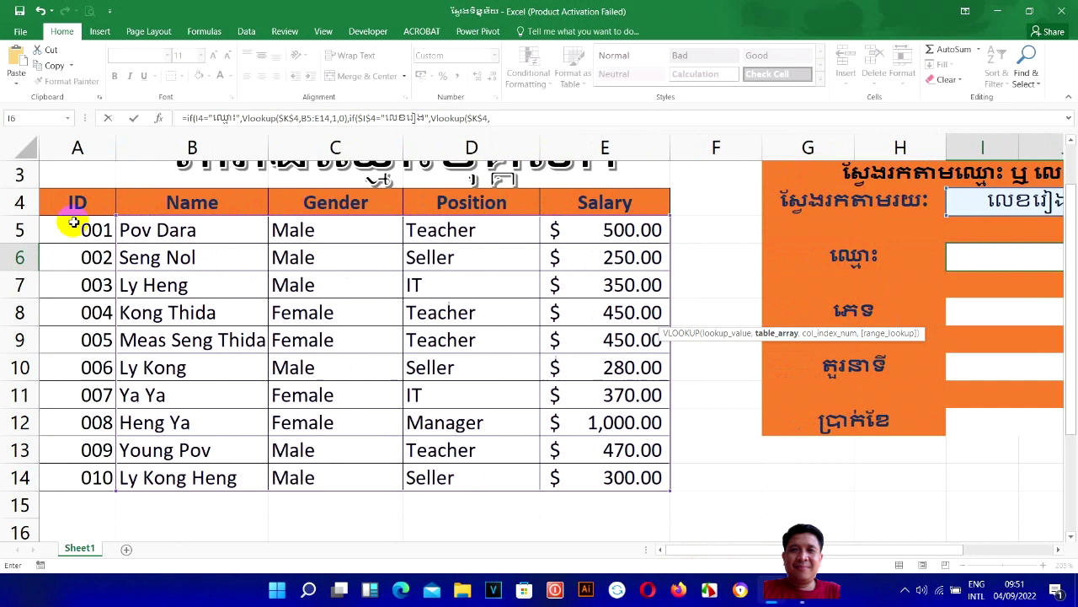
pyautogui.moveTo(87, 229)
pyautogui.mouseDown()
pyautogui.moveTo(633, 396)
pyautogui.moveTo(645, 487)
pyautogui.mouseUp()
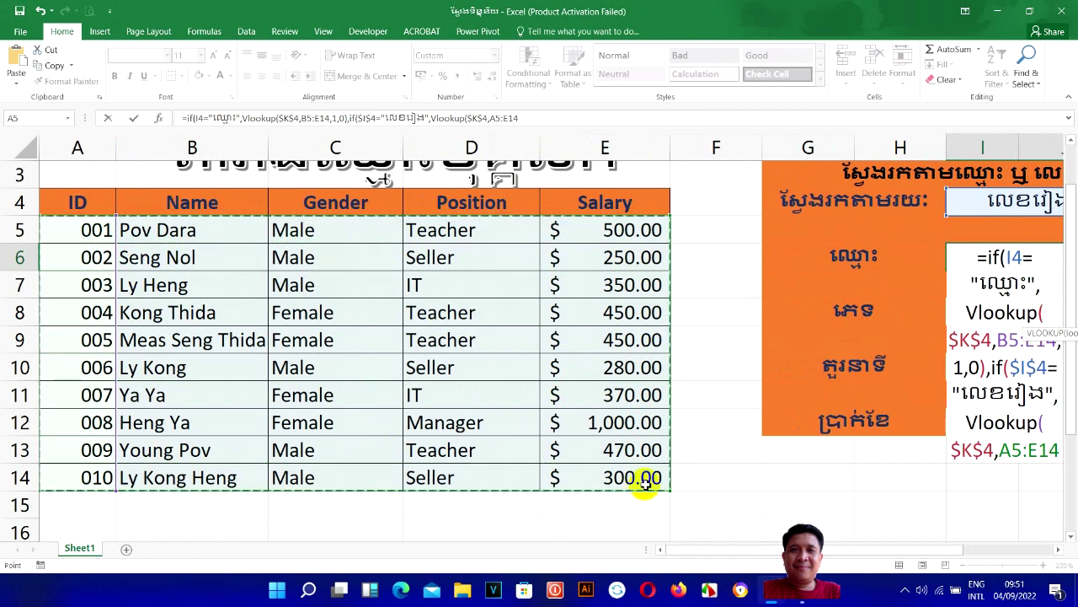
# Finish with column 2, exact match 0 and "" fallback, committing so I6 shows ID 004's name
pyautogui.write(',')
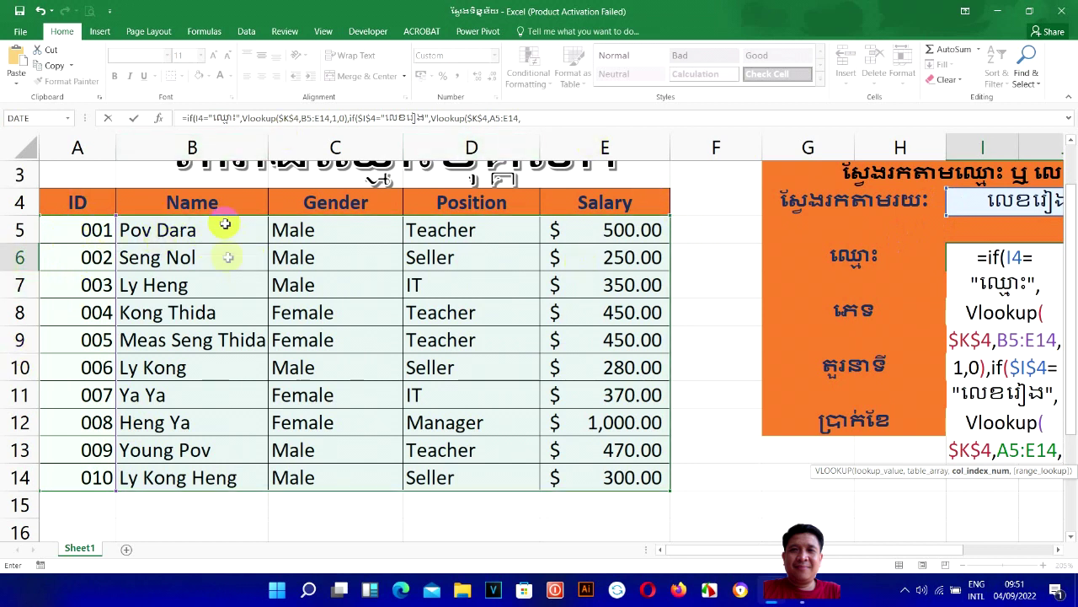
pyautogui.click(234, 193)
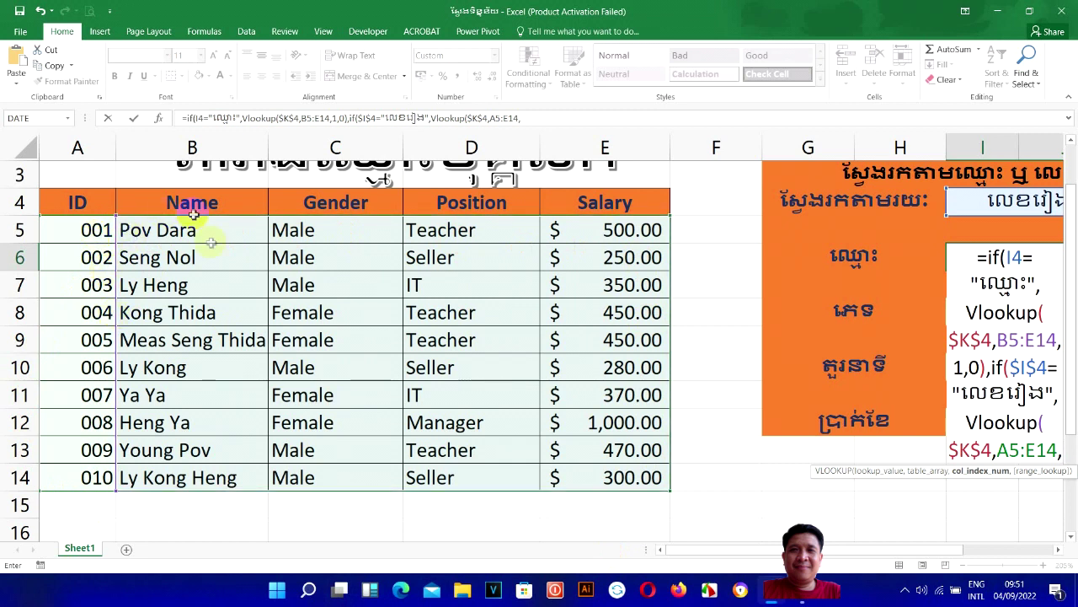
pyautogui.click(557, 124)
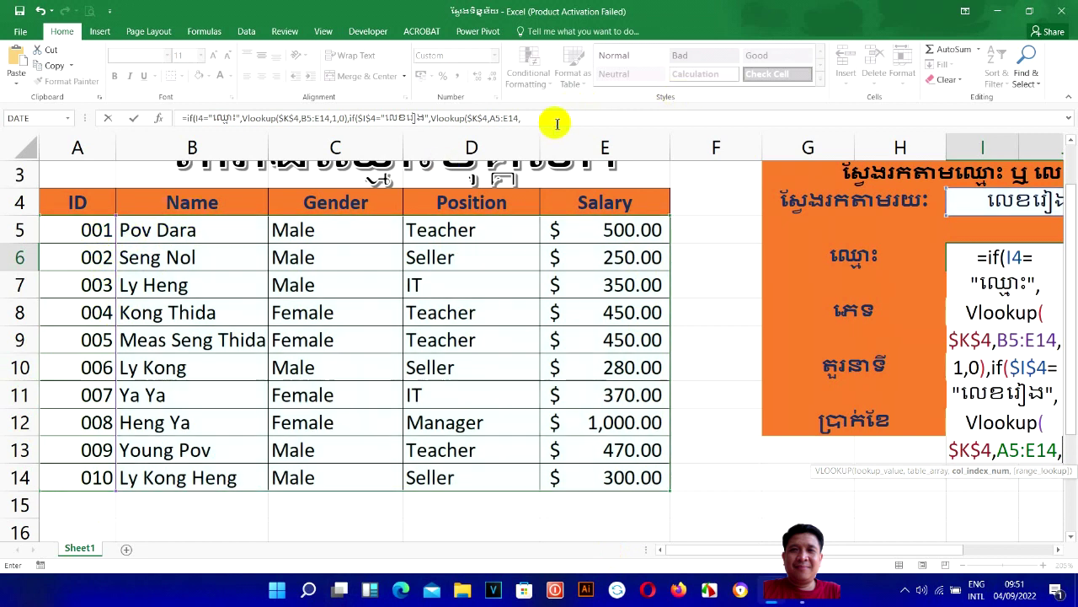
pyautogui.write('2')
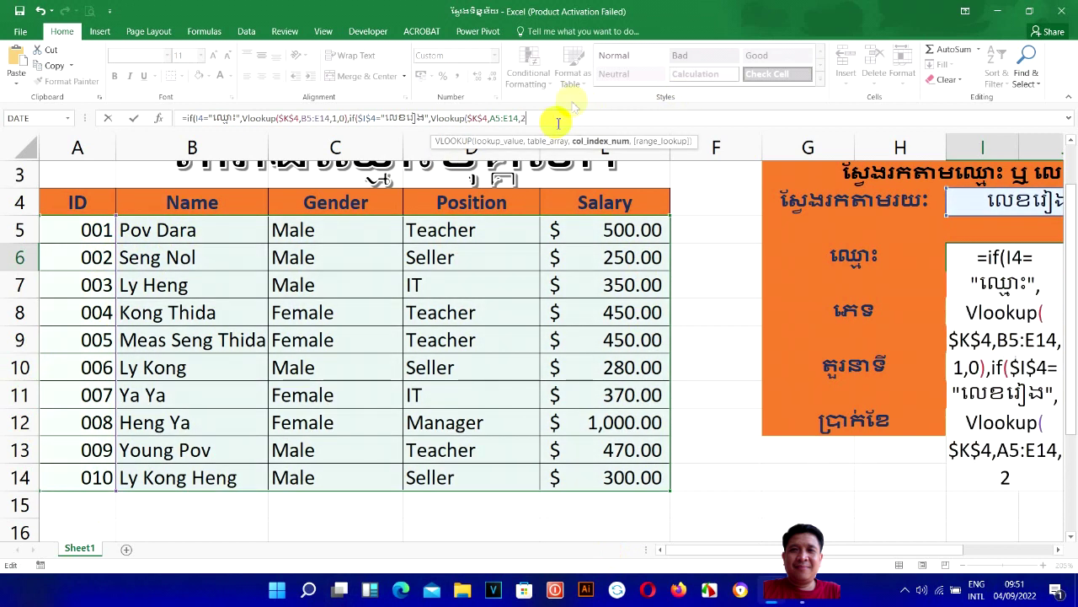
pyautogui.moveTo(830, 548); pyautogui.dragTo(871, 547)
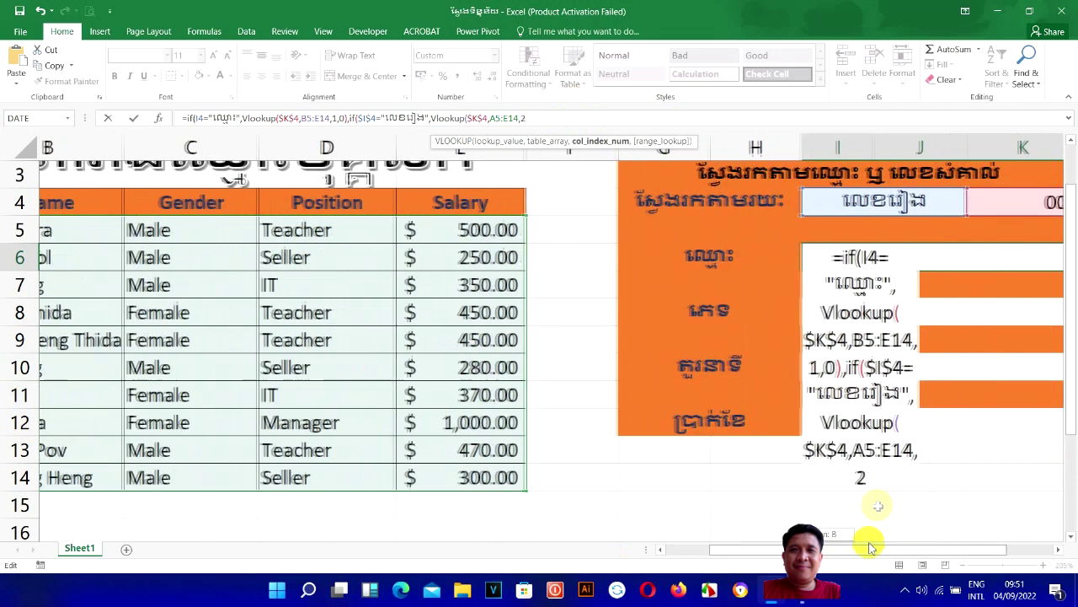
pyautogui.click(1032, 506)
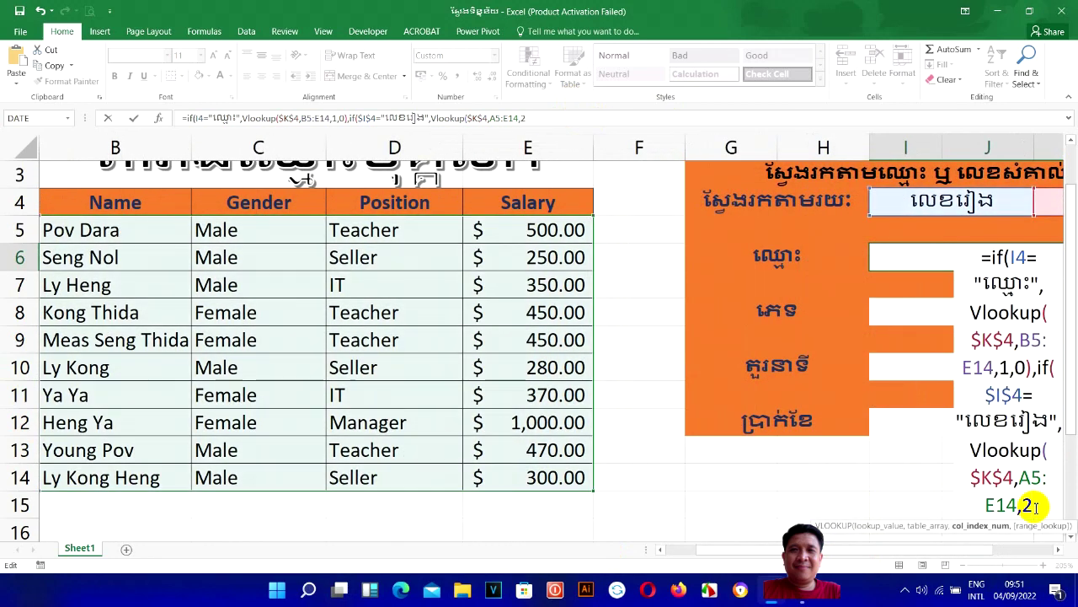
pyautogui.write(',0')
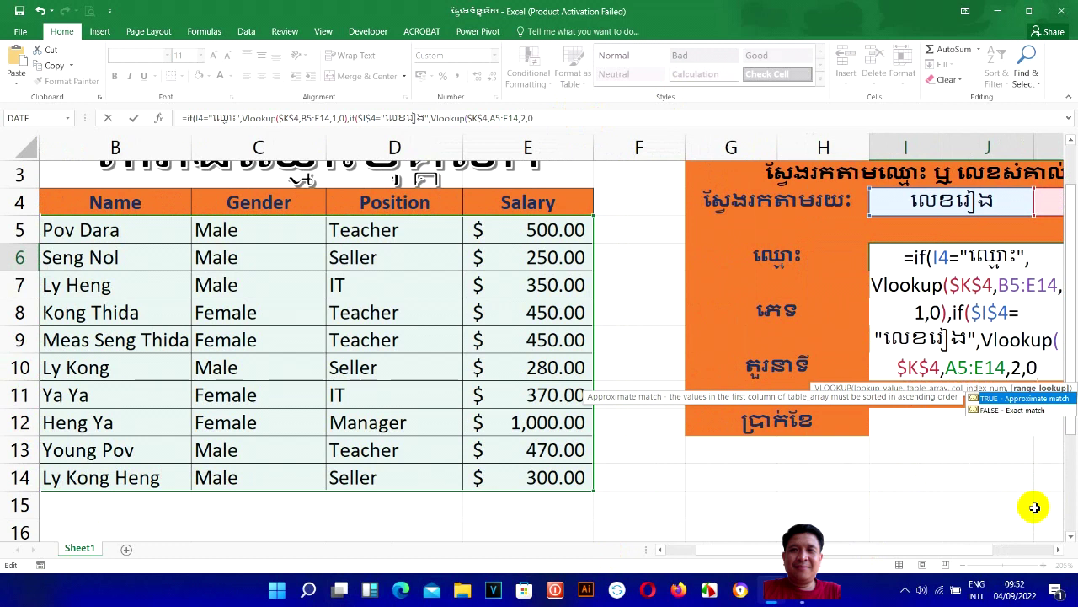
pyautogui.write(')')
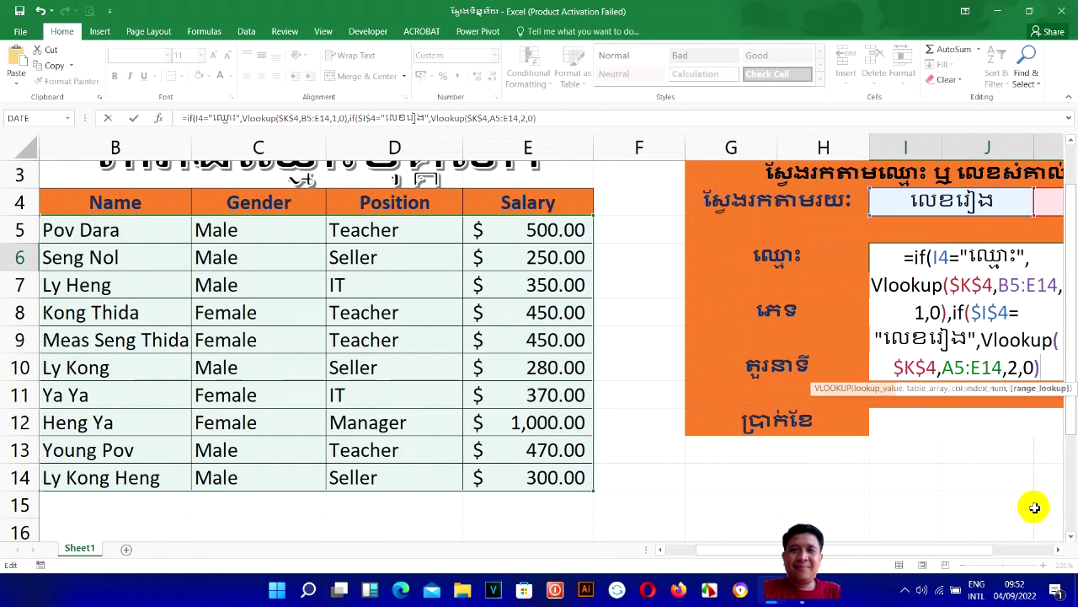
pyautogui.write(',')
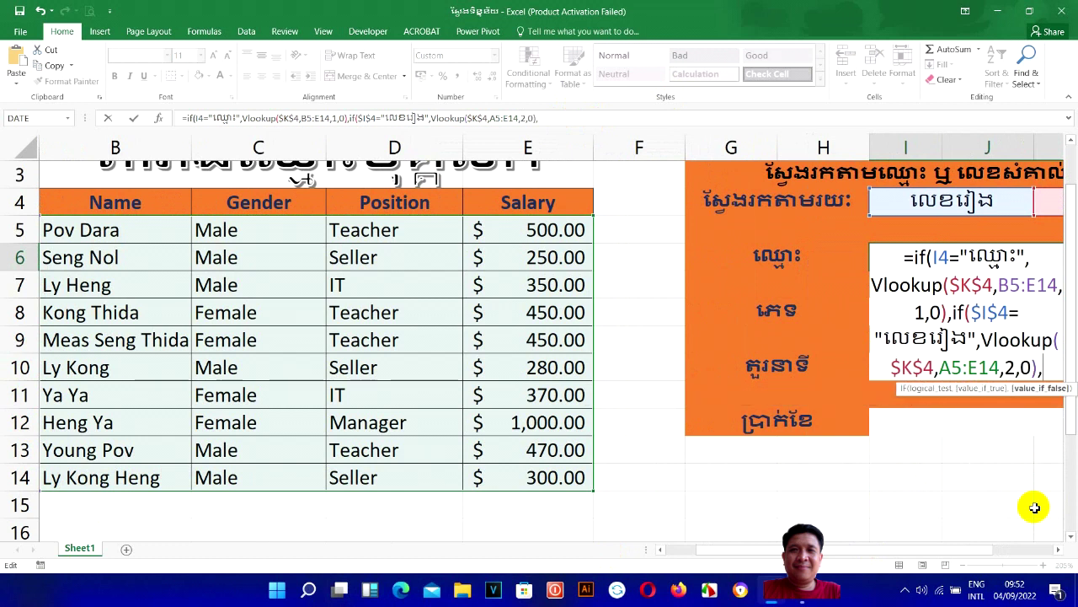
pyautogui.write('""')
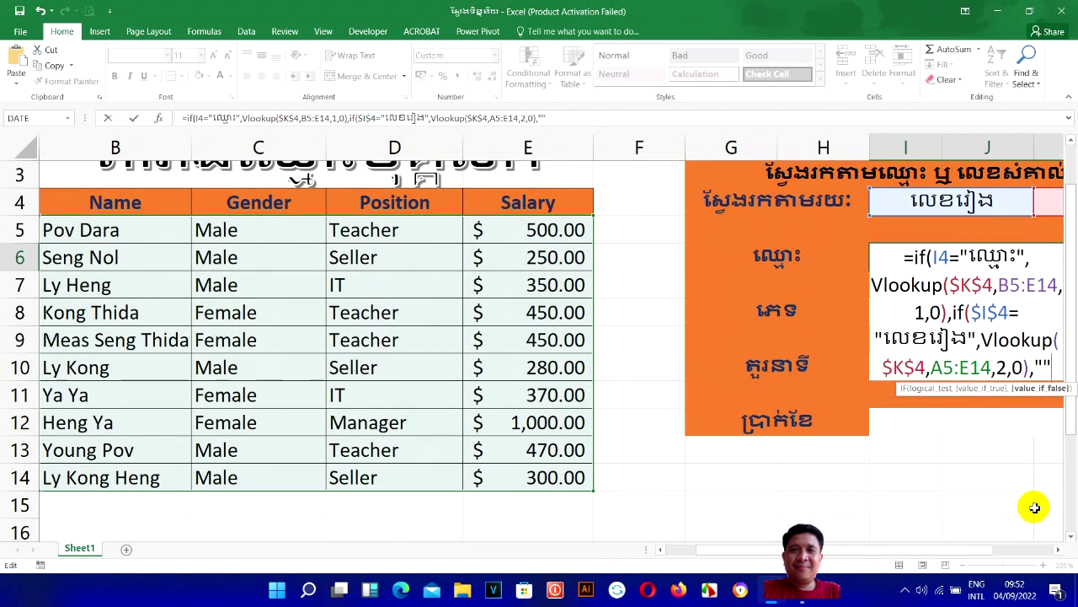
pyautogui.write(')')
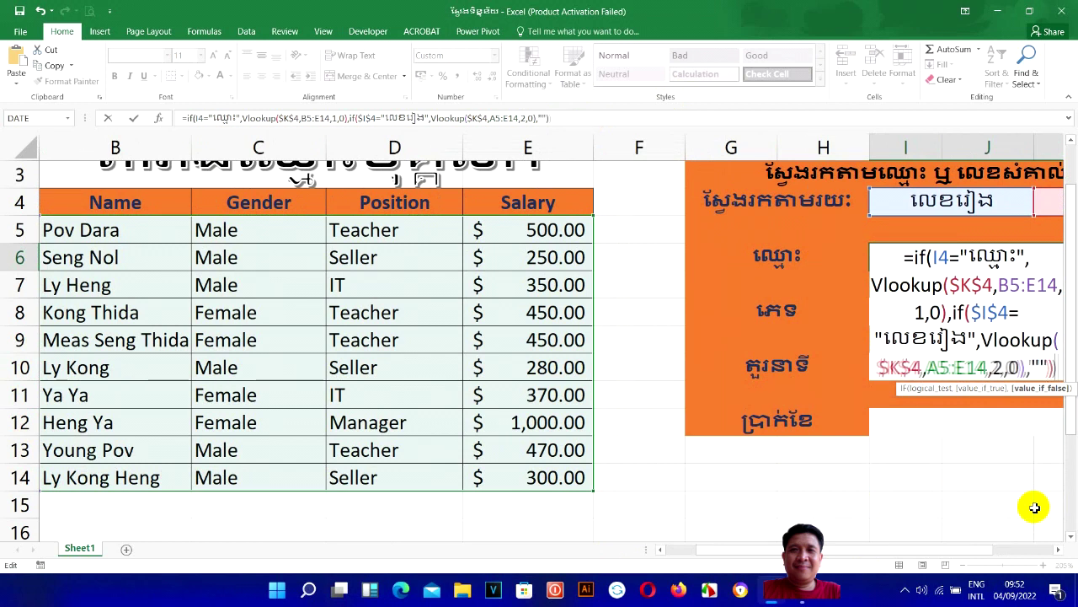
pyautogui.press('Return')
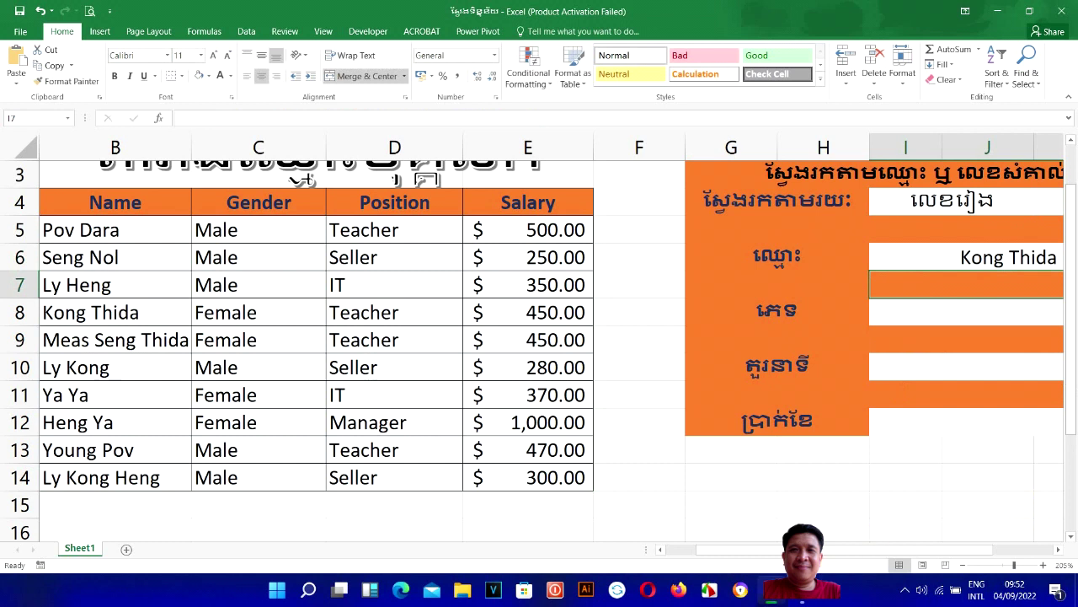
# Test the ID lookup by picking 010, then 004, from K4's dropdown
pyautogui.moveTo(826, 549); pyautogui.dragTo(944, 549)
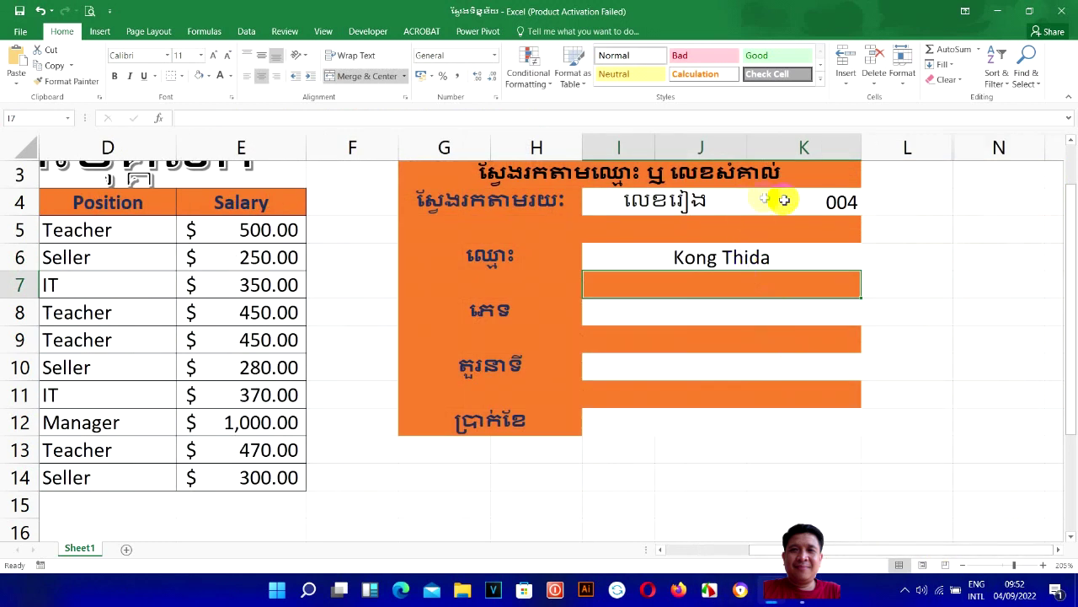
pyautogui.click(701, 199)
pyautogui.click(821, 204)
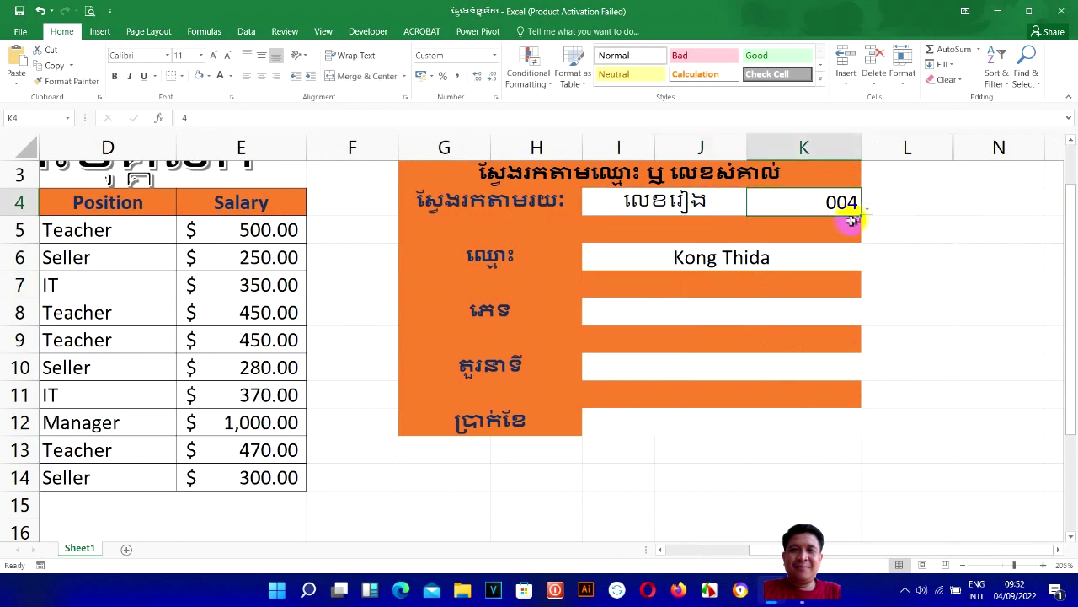
pyautogui.click(867, 209)
pyautogui.click(764, 359)
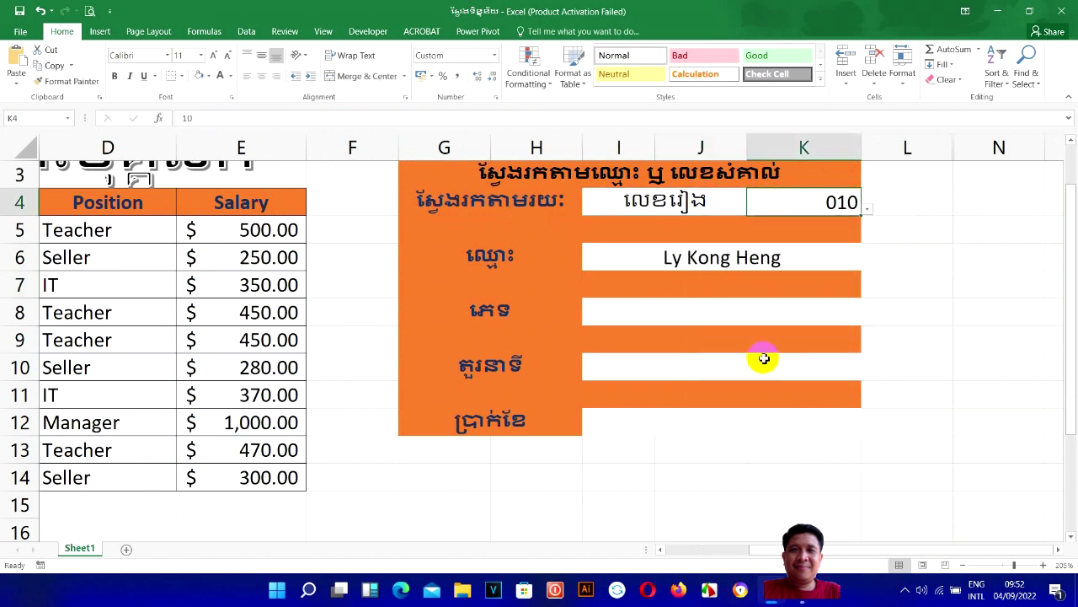
pyautogui.click(867, 209)
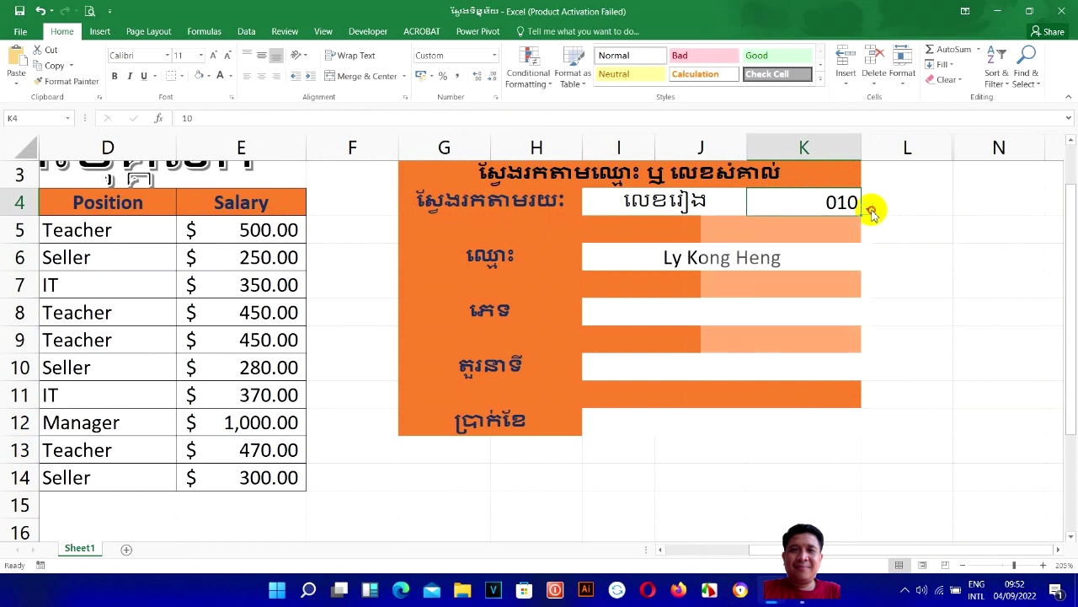
pyautogui.click(747, 364)
pyautogui.click(868, 209)
pyautogui.click(790, 246)
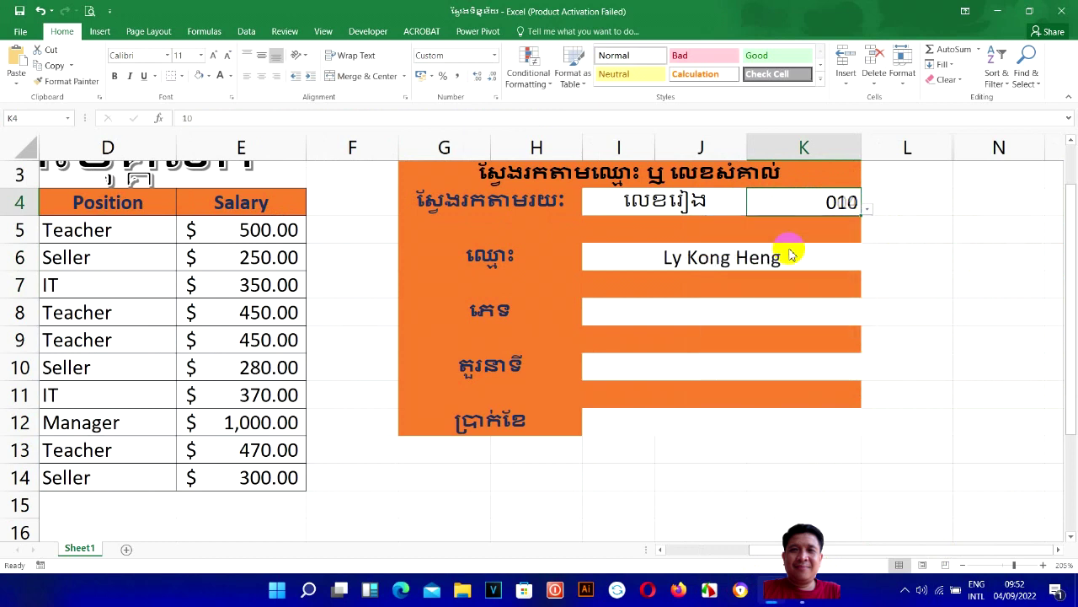
pyautogui.click(655, 203)
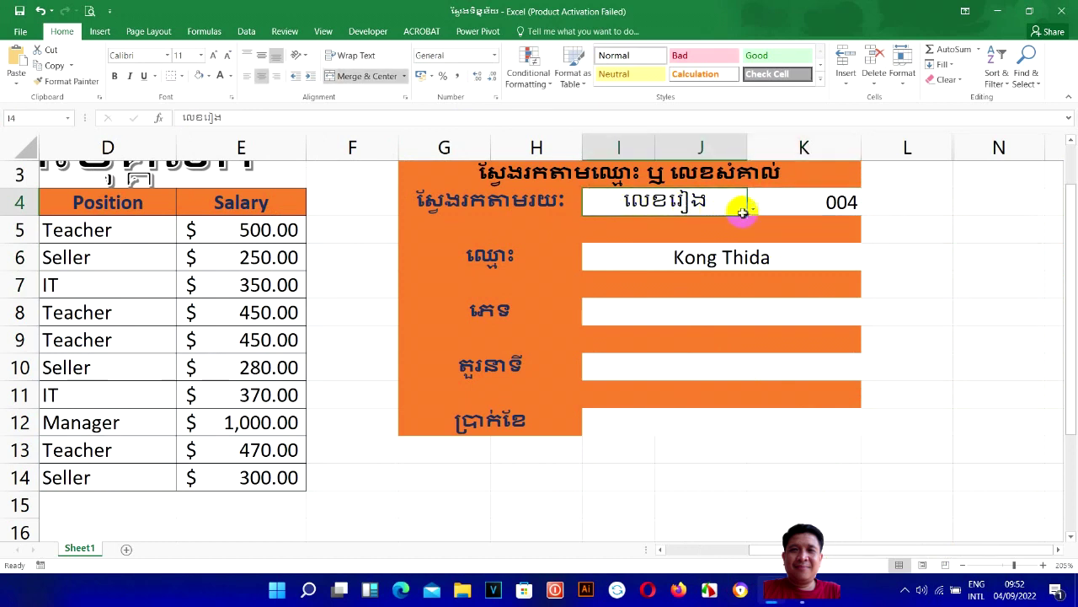
pyautogui.click(752, 208)
pyautogui.click(620, 229)
pyautogui.click(857, 202)
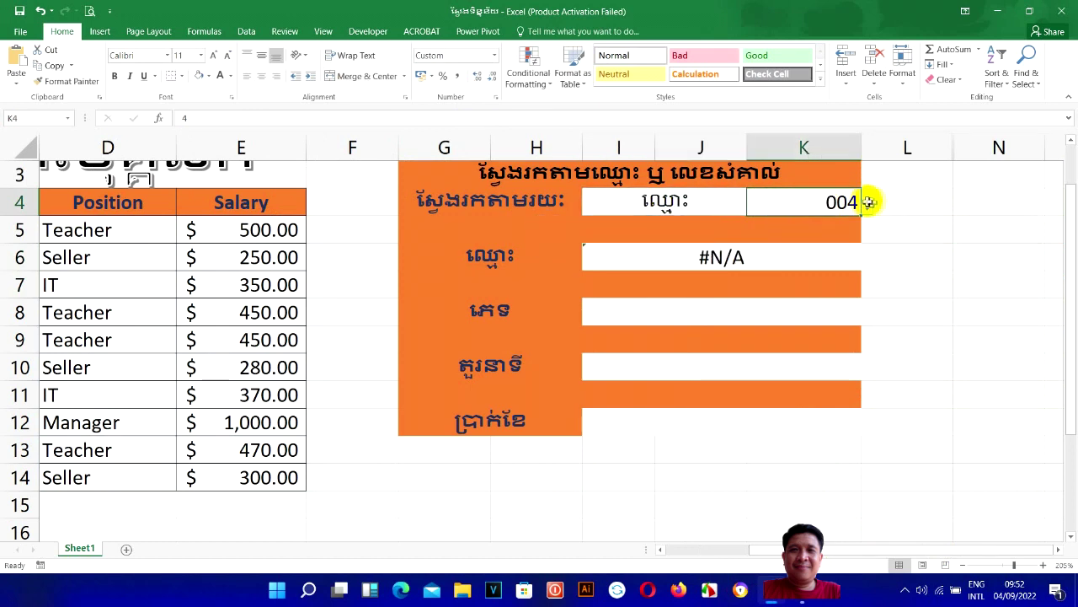
pyautogui.click(865, 209)
pyautogui.click(775, 224)
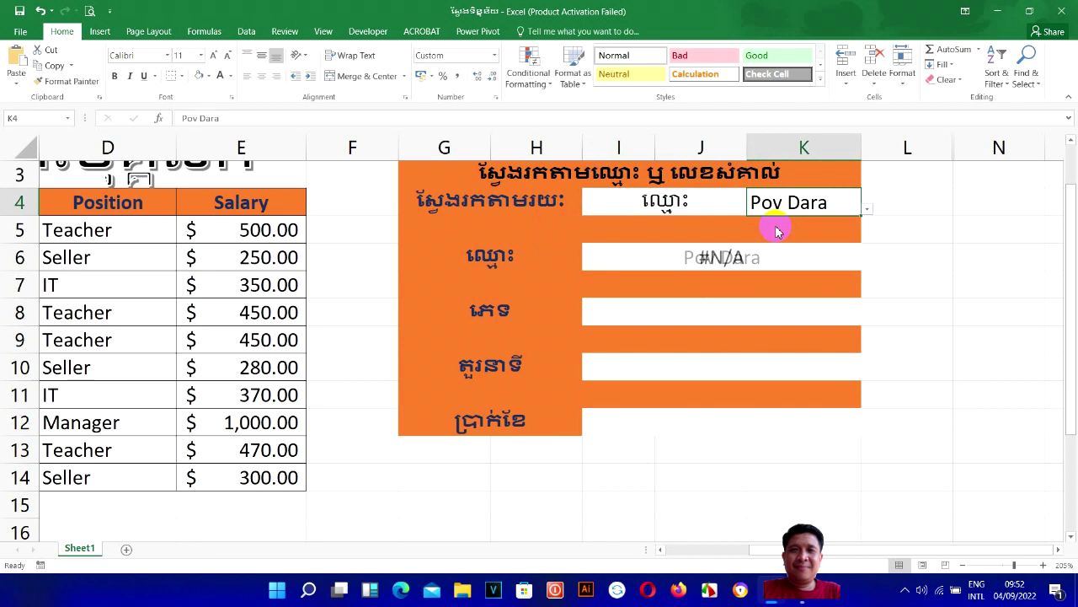
pyautogui.click(865, 209)
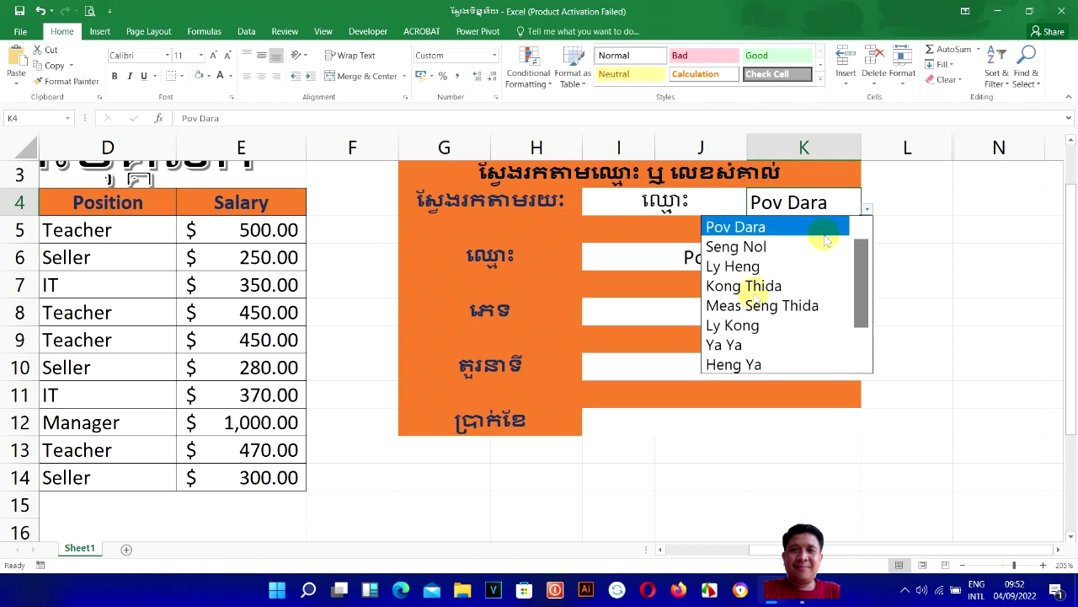
pyautogui.click(749, 310)
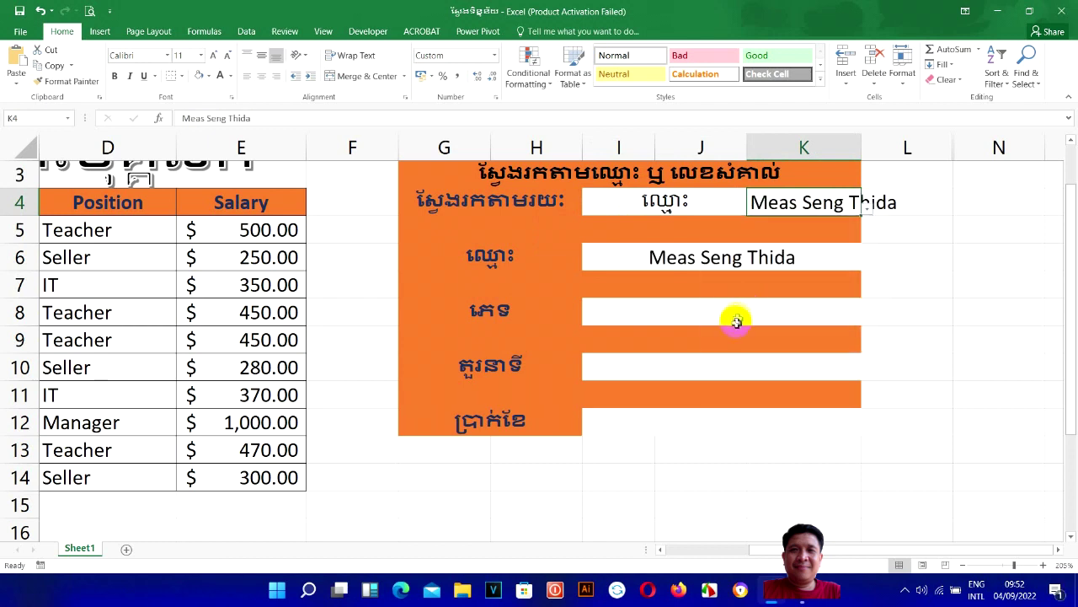
pyautogui.click(866, 215)
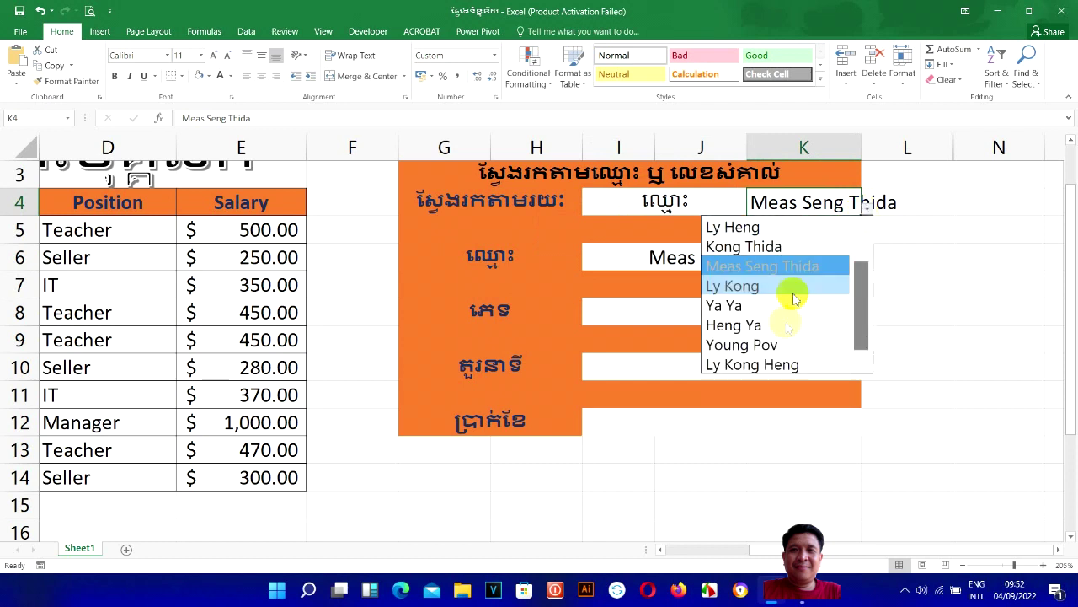
pyautogui.click(782, 338)
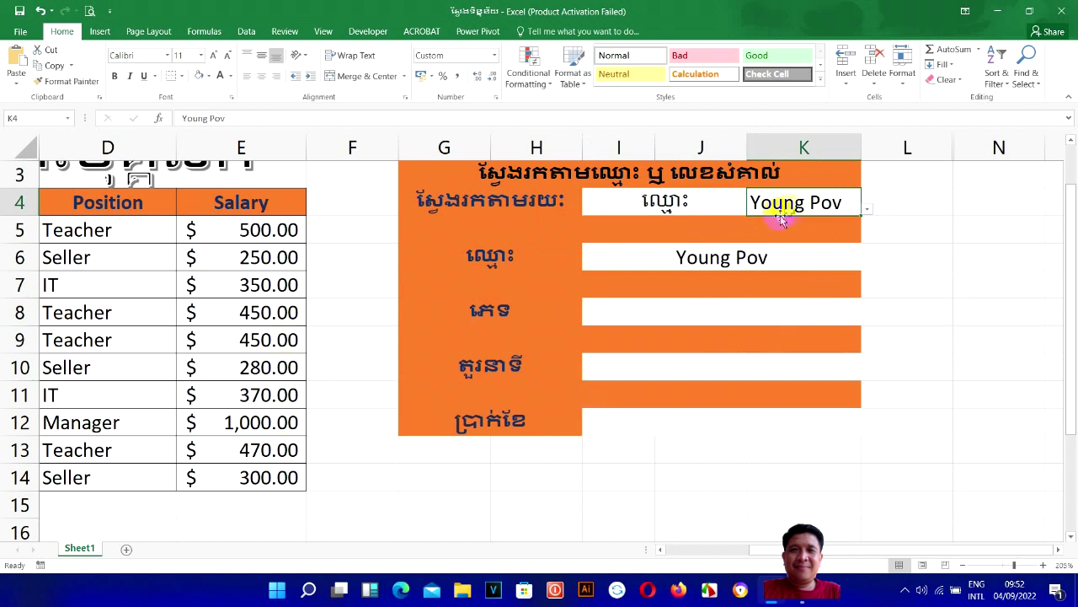
pyautogui.click(731, 254)
pyautogui.click(587, 119)
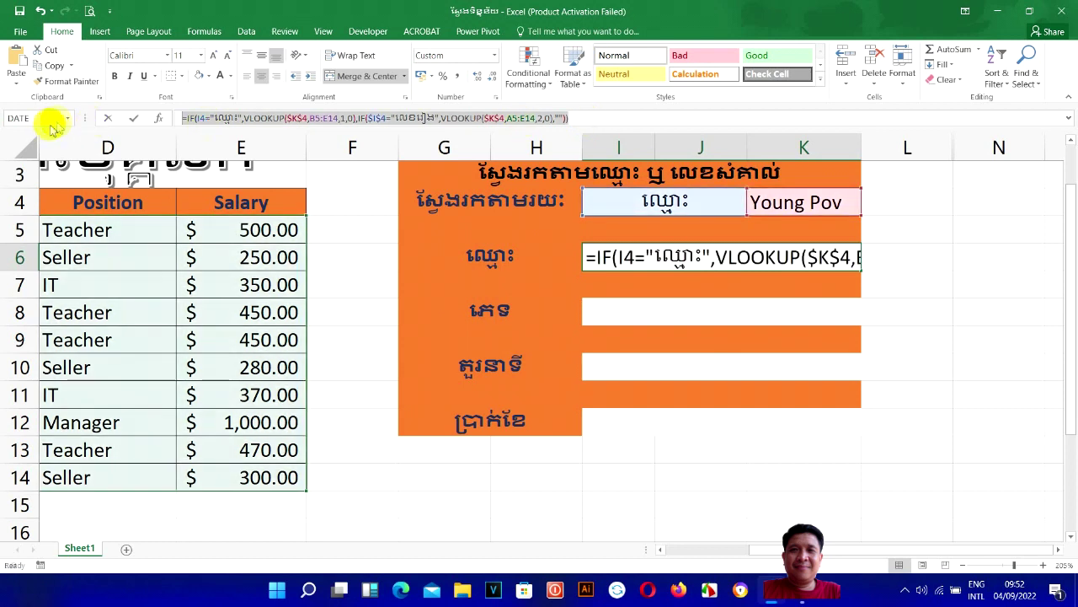
# Paste I6's lookup formula into I8 with column indexes 2 and 3 to return gender
pyautogui.press('Return')
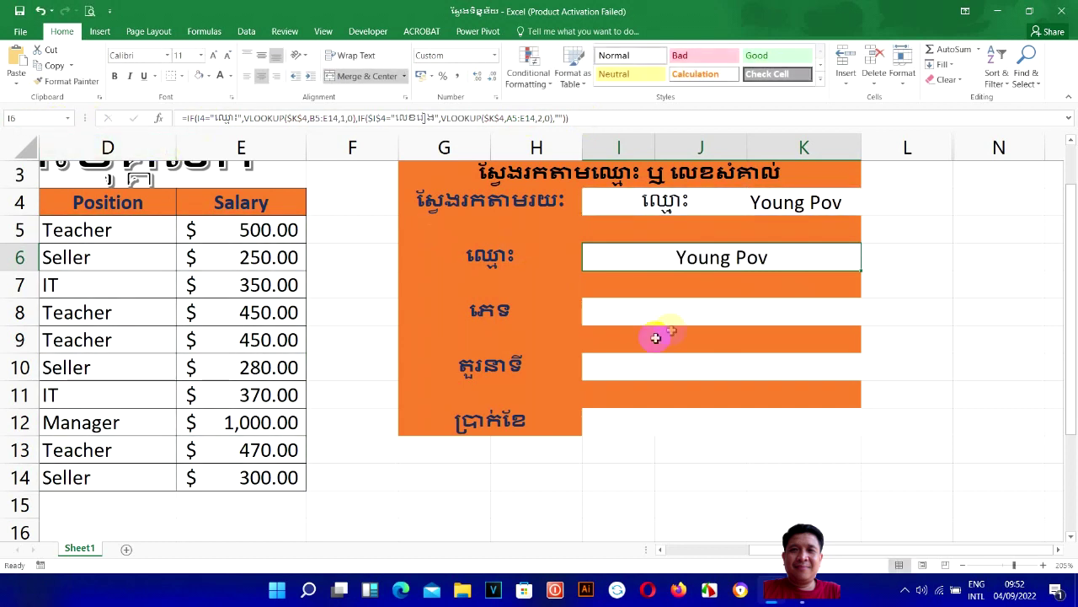
pyautogui.click(678, 311)
pyautogui.write('=IF(I4="ឈ្មោះ",VLOOKUP($K$4,B5:E14,1,0),IF($I$4="លេខរៀង",VLOOKUP($K$4,A5:E14,2,0),""))')
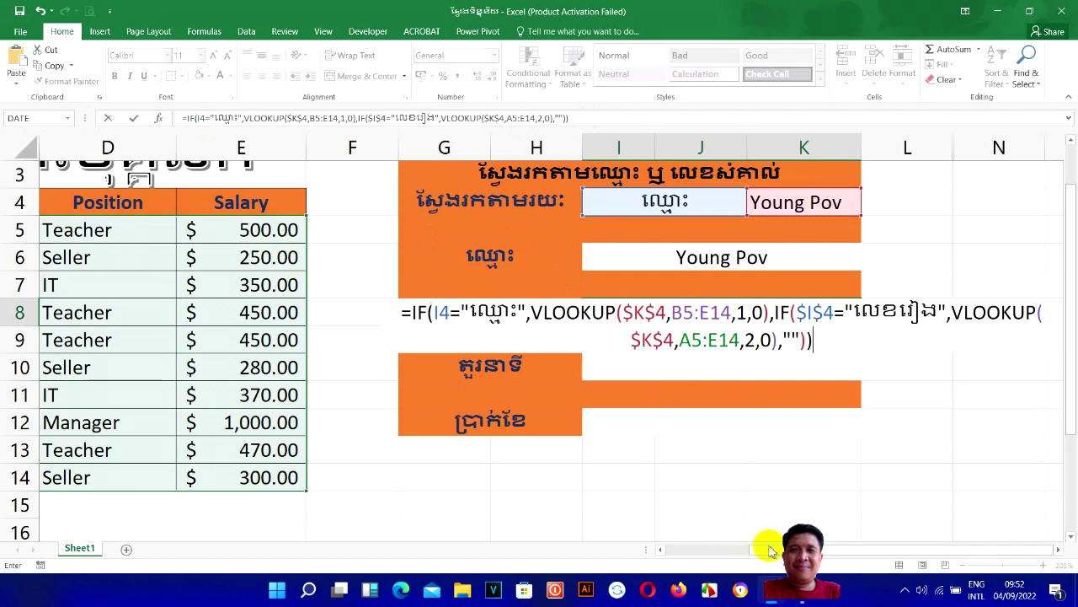
pyautogui.moveTo(770, 548); pyautogui.dragTo(716, 549)
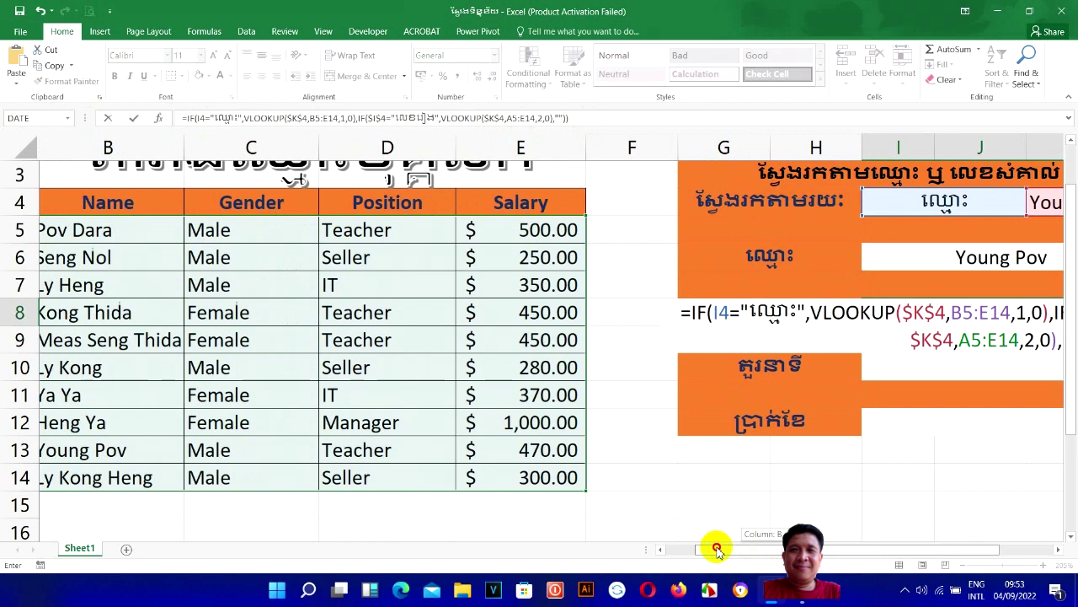
pyautogui.moveTo(716, 550); pyautogui.dragTo(759, 545)
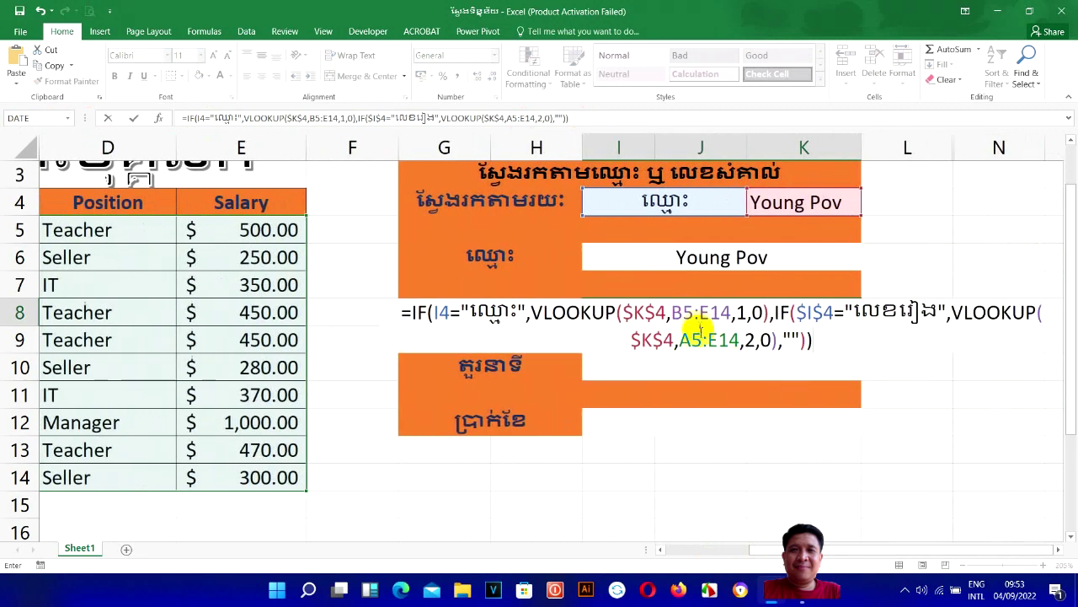
pyautogui.click(739, 313)
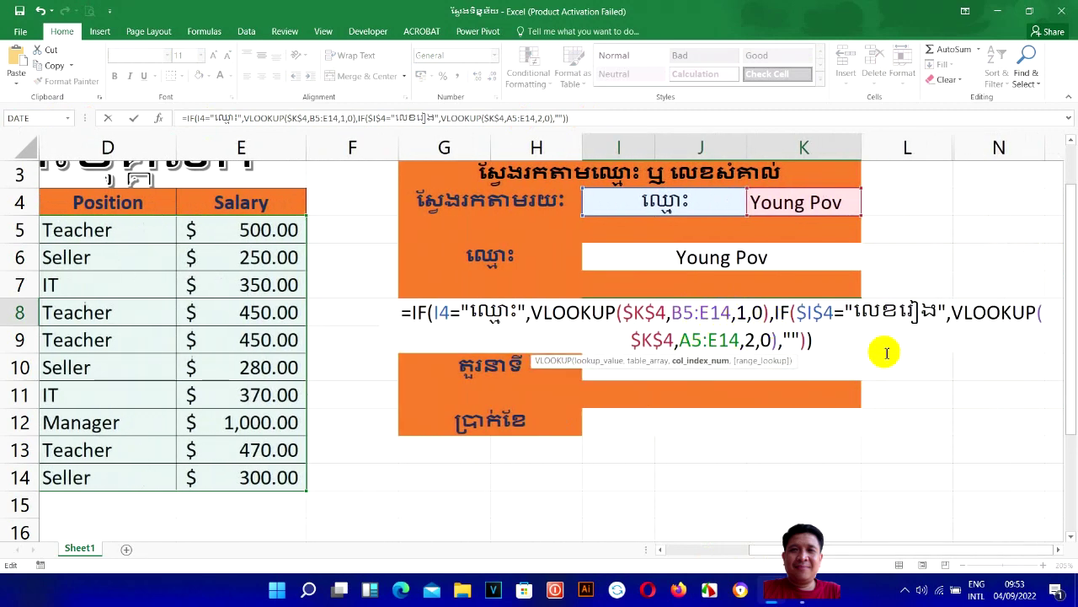
pyautogui.press('BackSpace')
pyautogui.write('2')
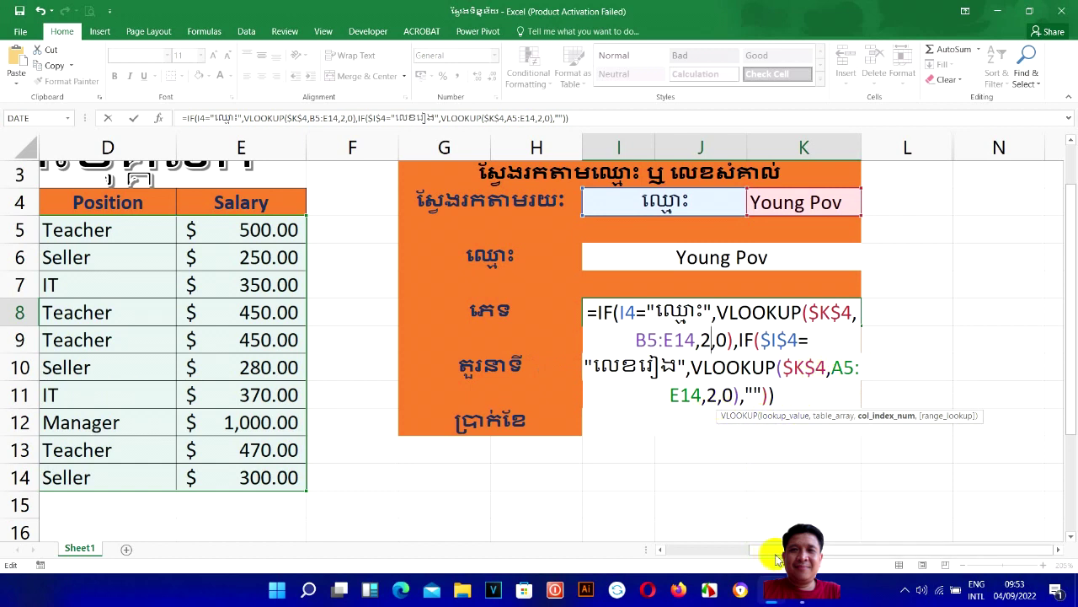
pyautogui.click(714, 394)
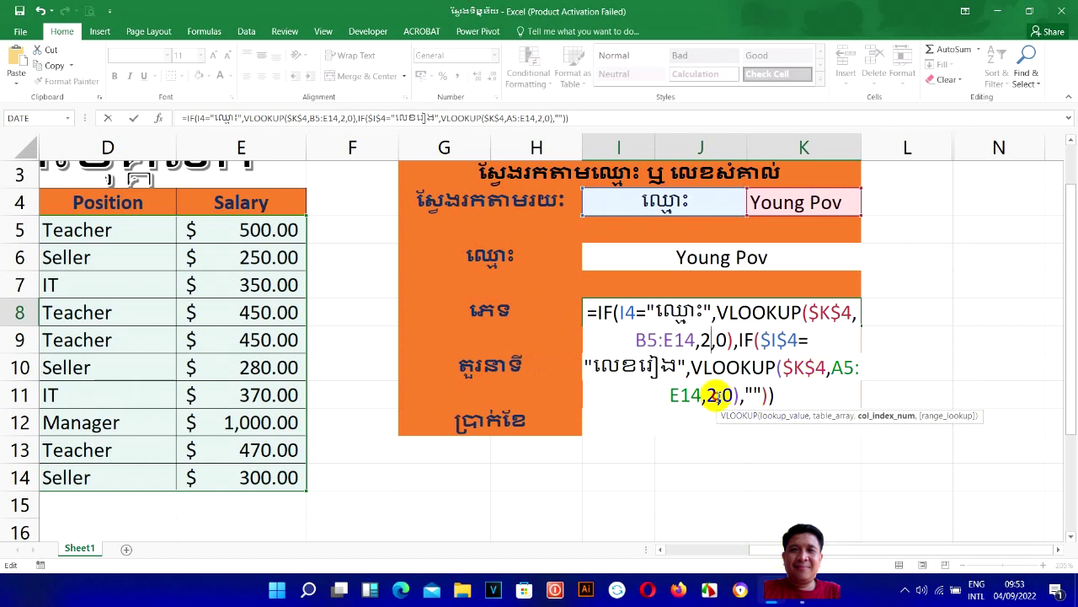
pyautogui.press('BackSpace')
pyautogui.write('3')
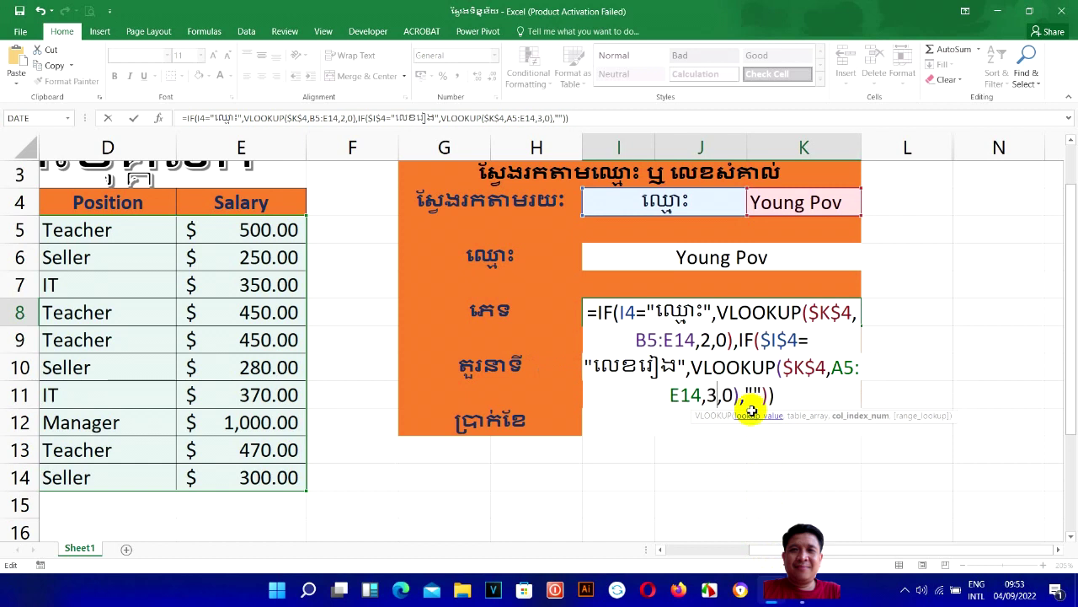
pyautogui.press('Return')
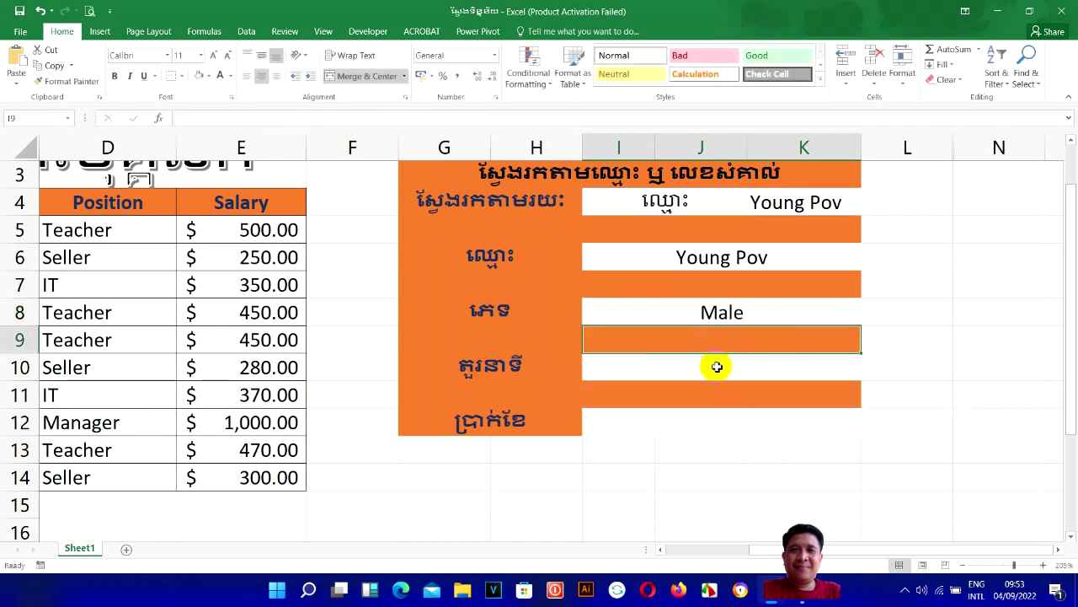
# Paste the lookup formula into the position cell I10
pyautogui.click(720, 366)
pyautogui.write('=')
pyautogui.write('IF(I4="ឈ្មោះ",VLOOKUP($K$4,B5:E14,1,0),IF($I$4="លេខរៀង",VLOOKUP($K$4,A5:E14,2,0),""))')
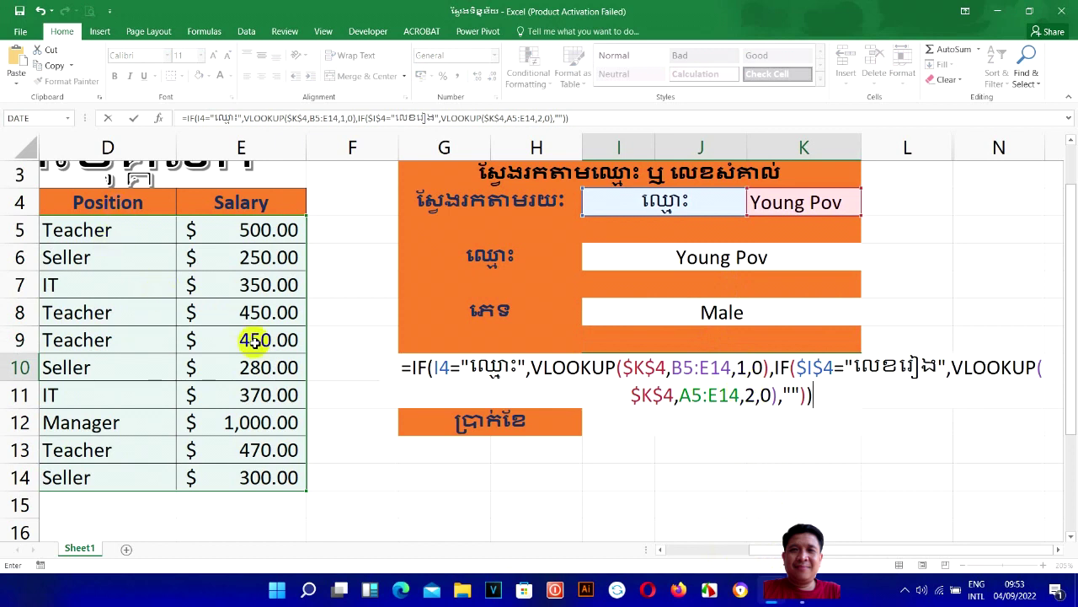
# Change I10's VLOOKUP column indexes to 3 and 4 so the position shows Teacher
pyautogui.moveTo(775, 553); pyautogui.dragTo(714, 552)
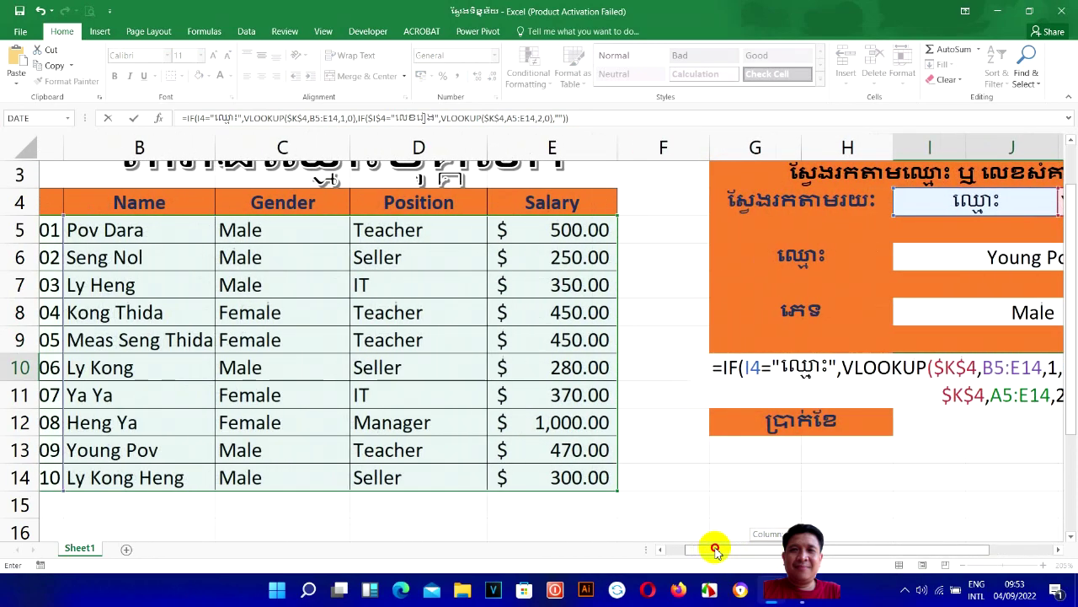
pyautogui.moveTo(714, 549); pyautogui.dragTo(746, 549)
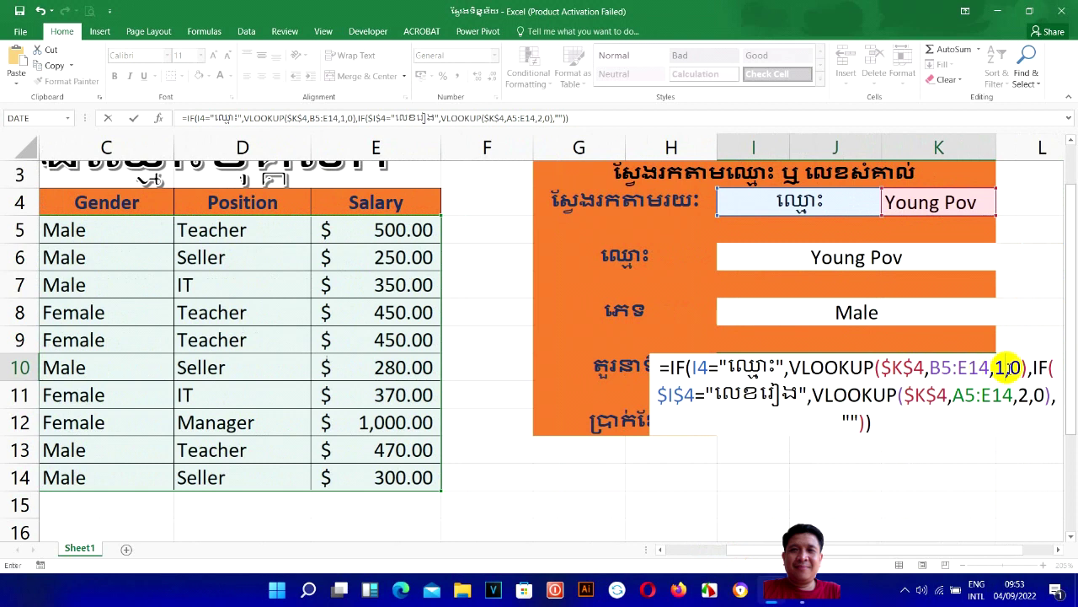
pyautogui.press('BackSpace')
pyautogui.write('3')
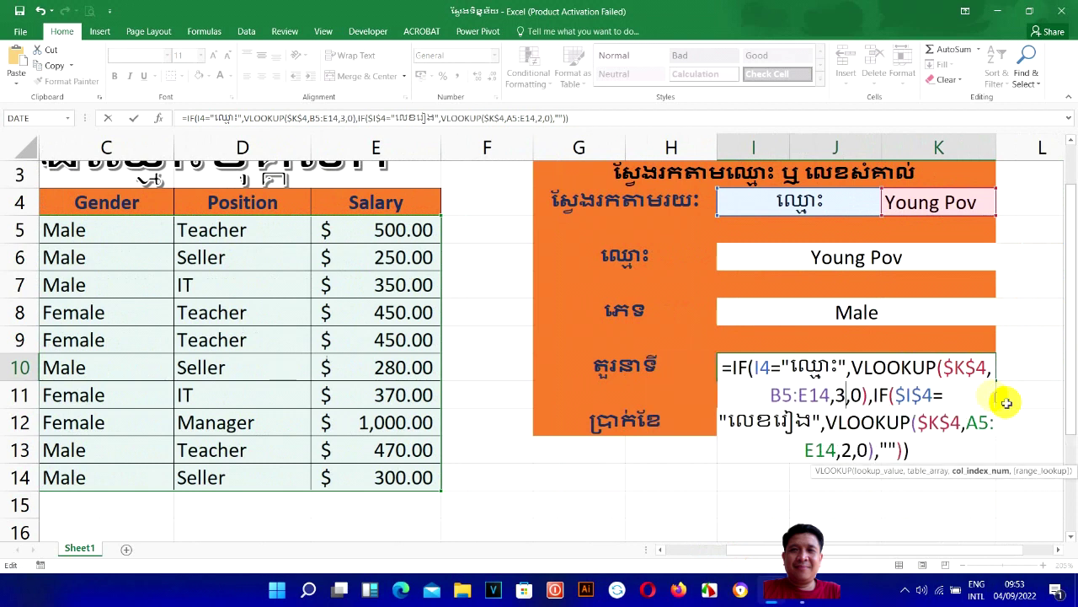
pyautogui.click(850, 450)
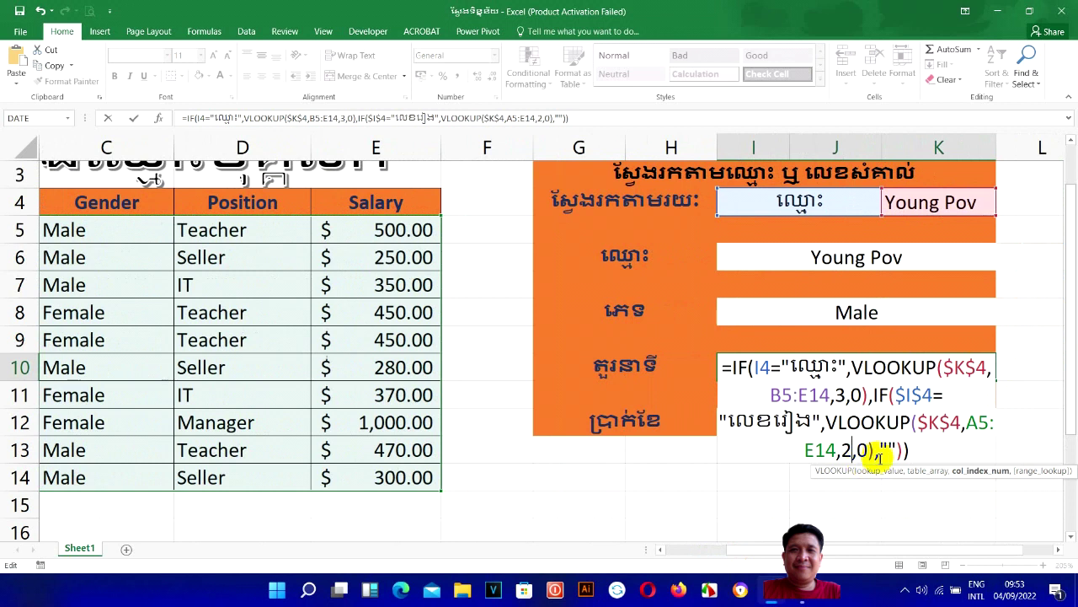
pyautogui.press('BackSpace')
pyautogui.write('5')
pyautogui.write('4')
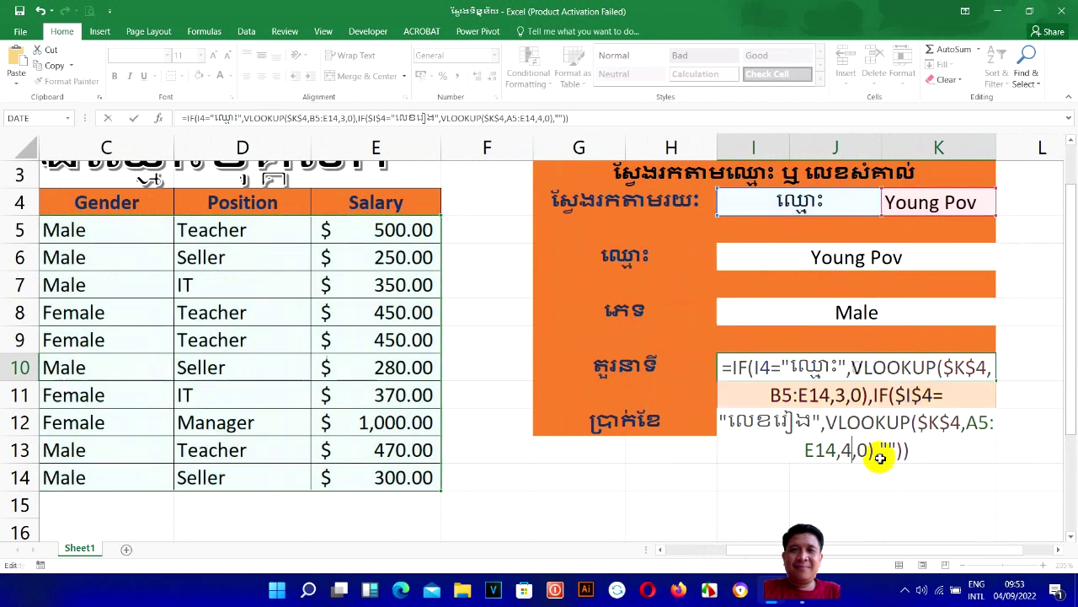
pyautogui.press('Return')
pyautogui.click(866, 425)
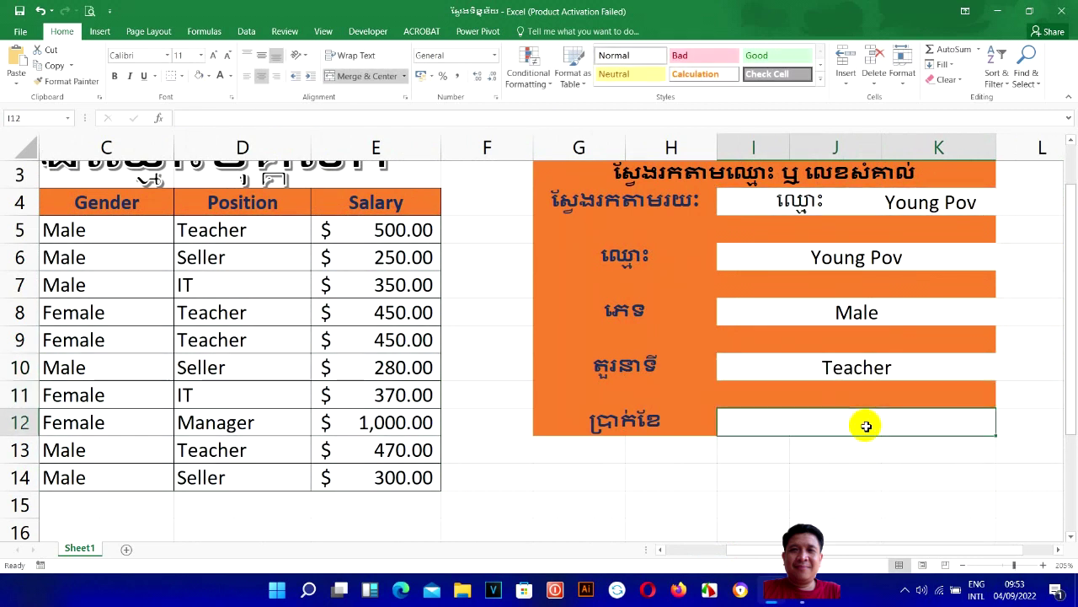
# Paste the lookup formula into I12 with column indexes 4 and 5 to return salary
pyautogui.doubleClick(870, 428)
pyautogui.write('=IF(I4="ឈ្មោះ",VLOOKUP($K$4,B5:E14,1,0),IF($I$4="លេខរៀង",VLOOKUP($K$4,A5:E14,2,0),""))')
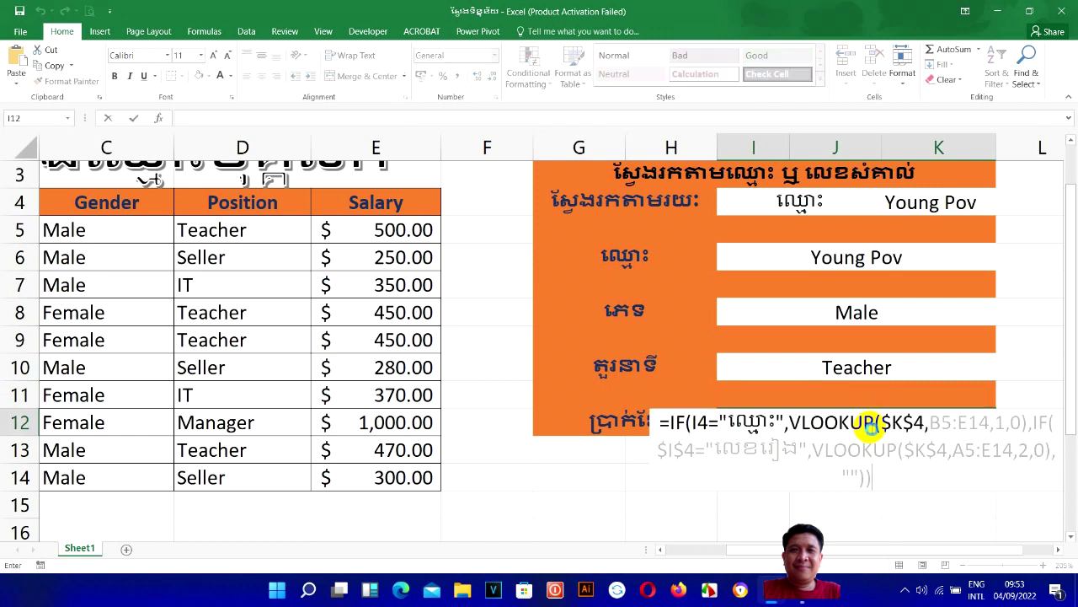
pyautogui.click(1005, 423)
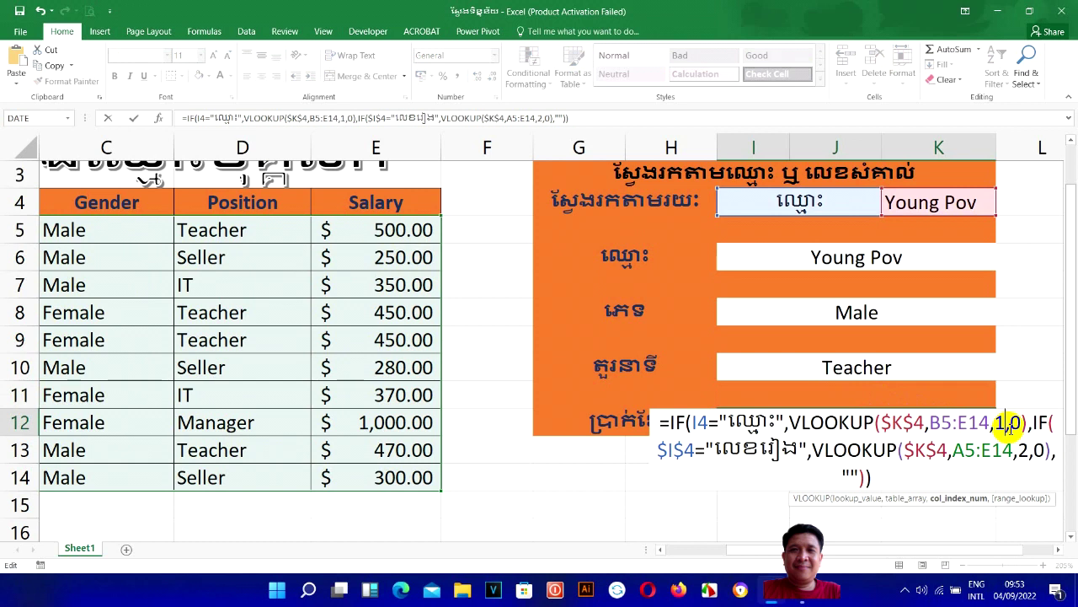
pyautogui.press('BackSpace')
pyautogui.write('4')
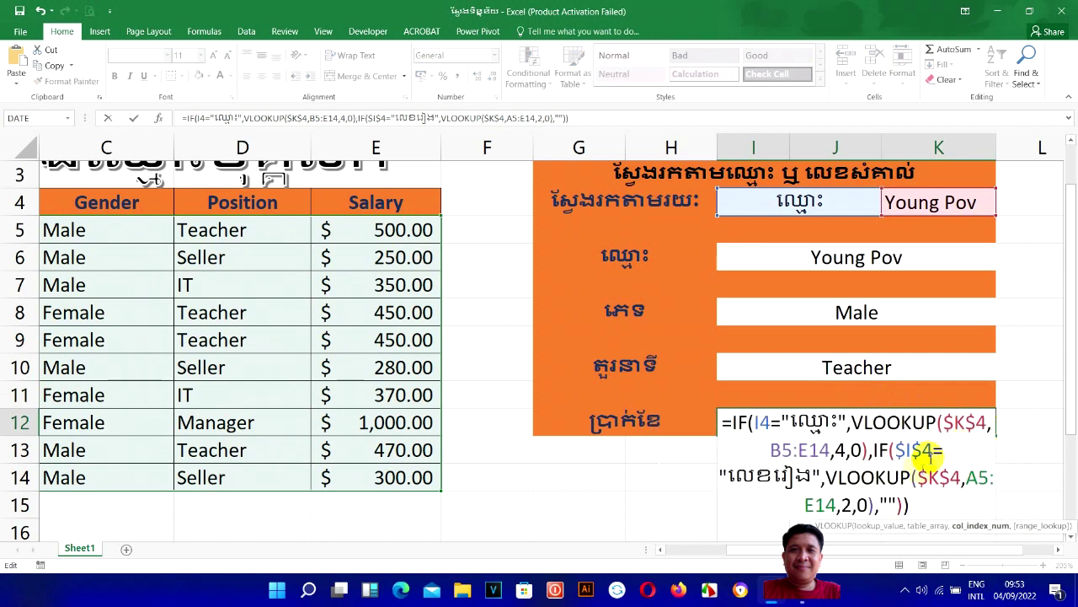
pyautogui.click(850, 506)
pyautogui.press('BackSpace')
pyautogui.write('6')
pyautogui.press('BackSpace')
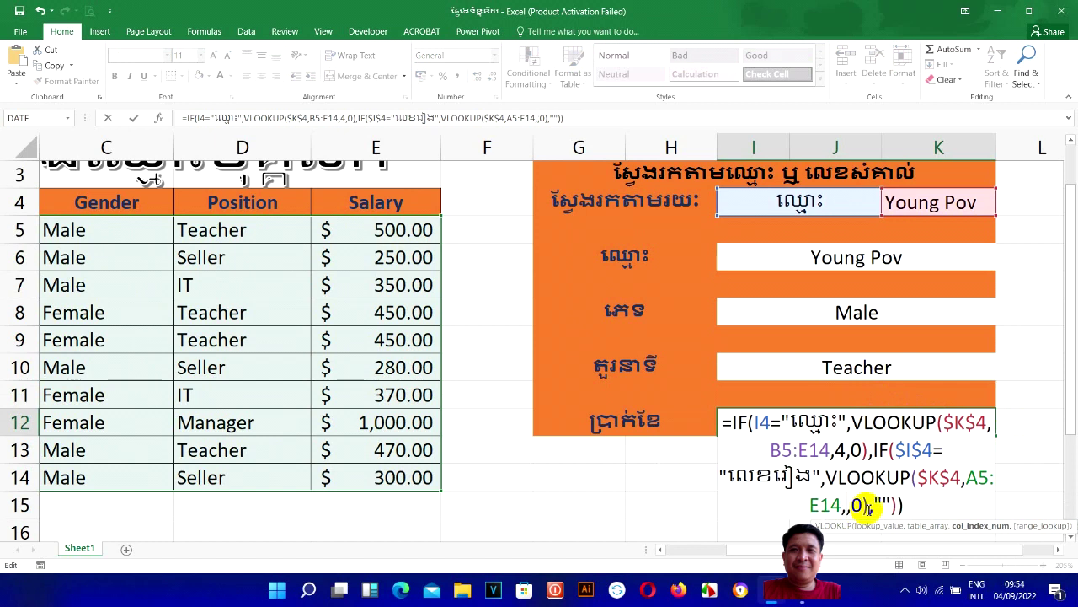
pyautogui.write('5')
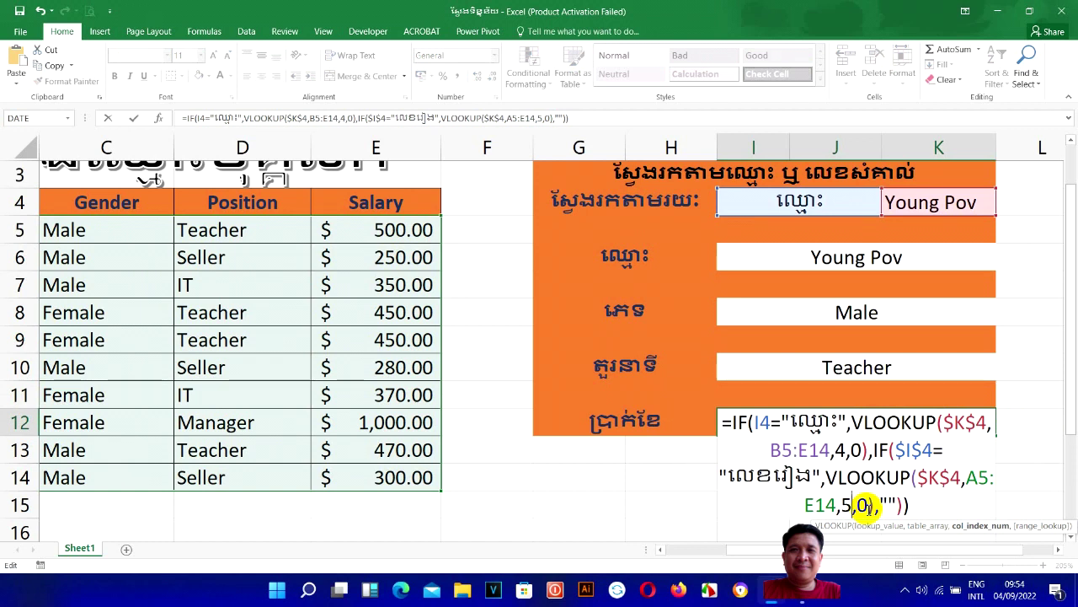
pyautogui.press('Return')
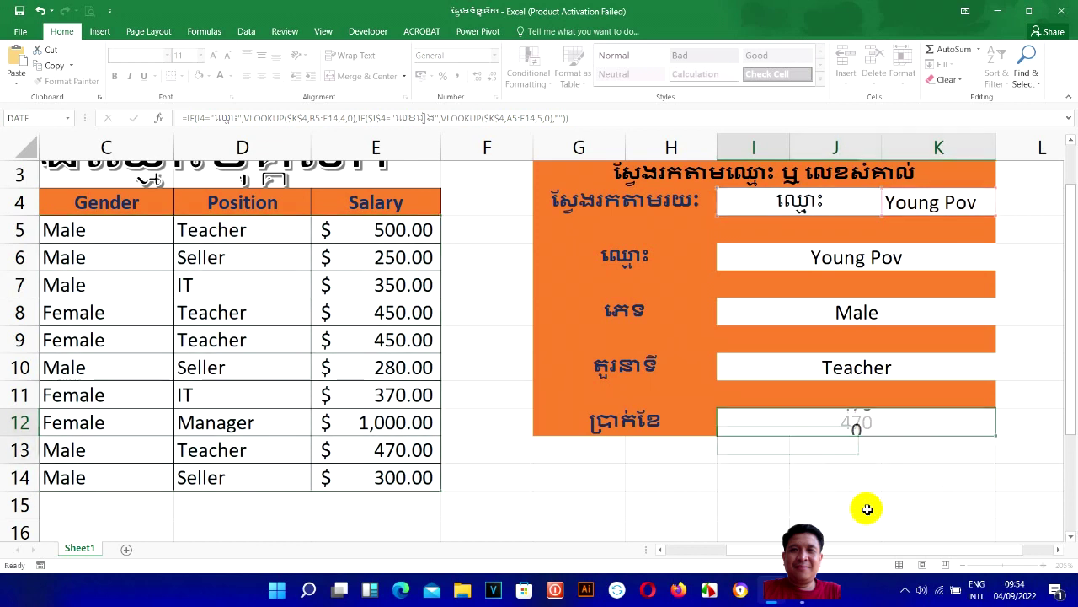
pyautogui.press('Up')
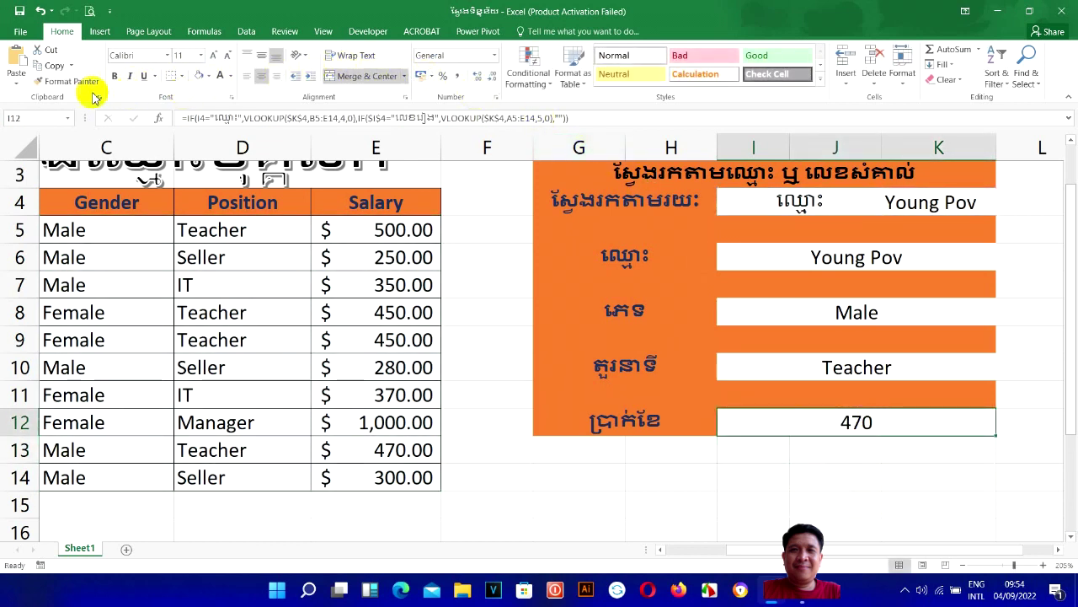
# Format the salary result in dollar accounting format, showing $ 470.00
pyautogui.click(438, 78)
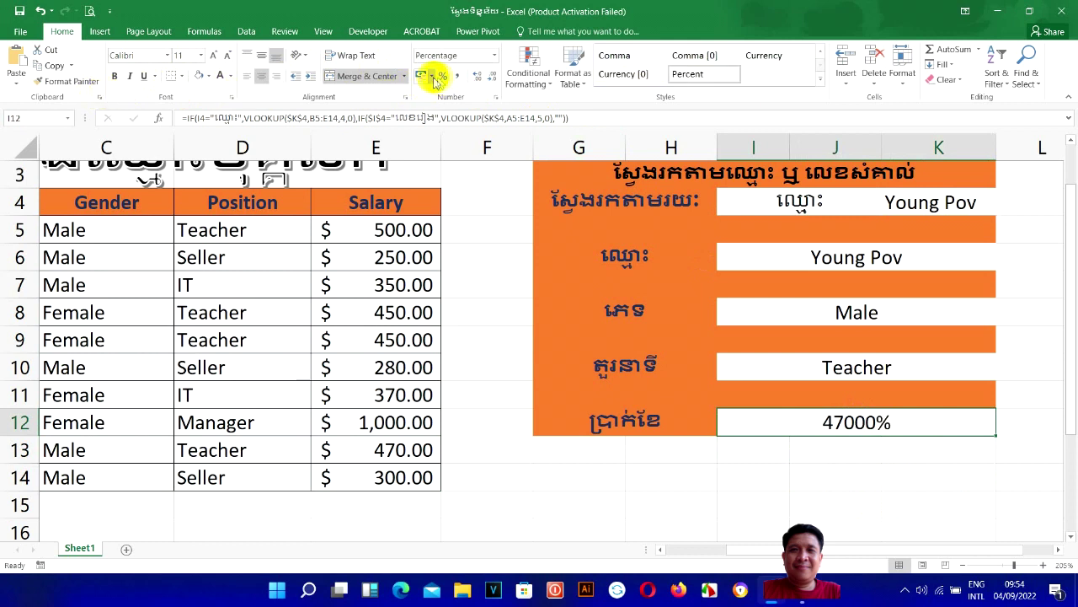
pyautogui.click(432, 78)
pyautogui.click(434, 110)
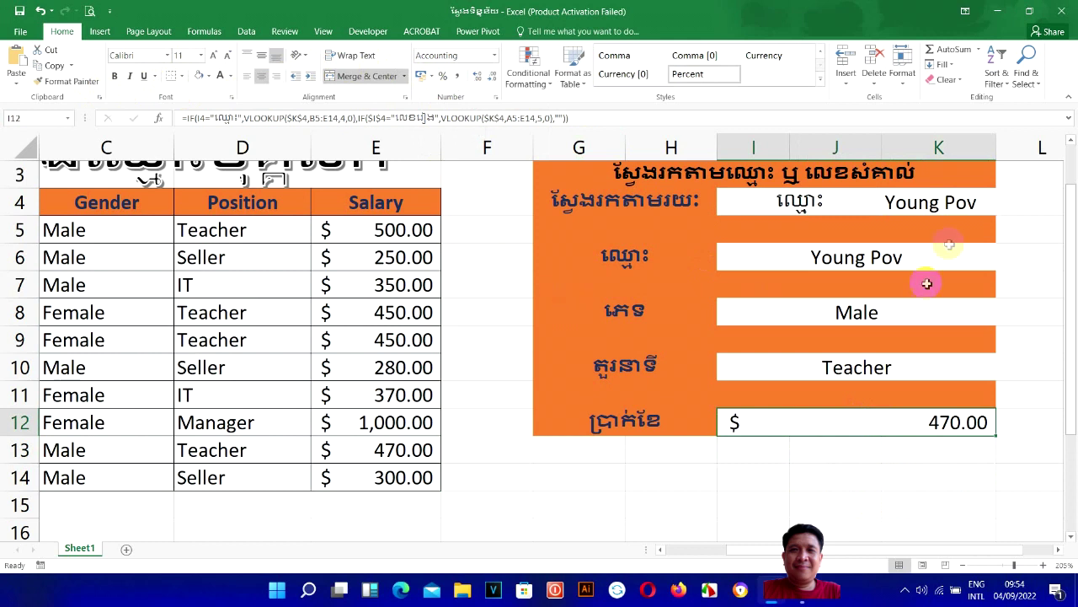
pyautogui.click(947, 196)
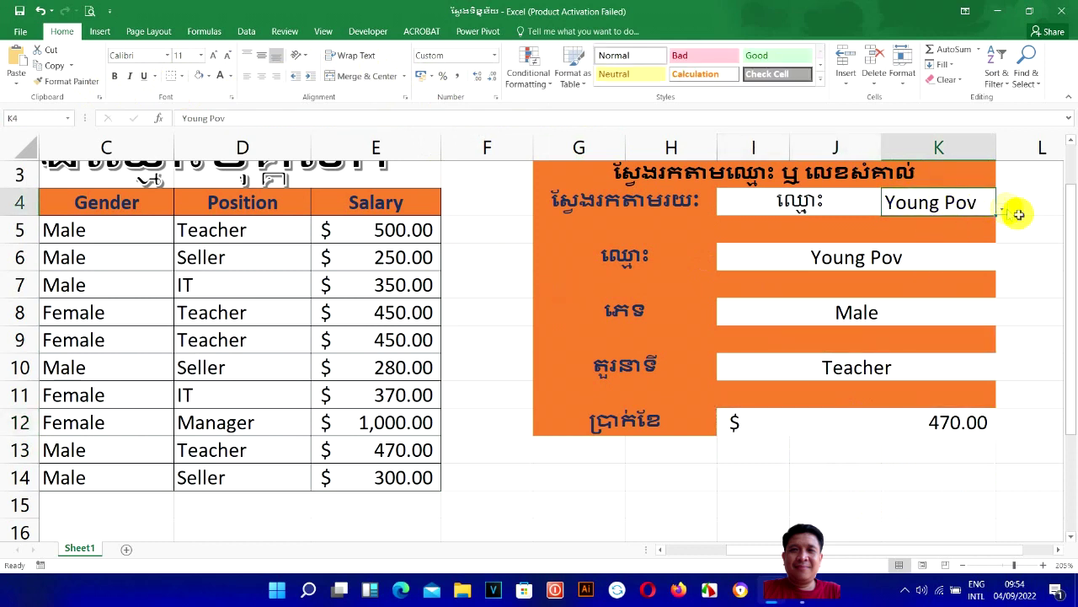
pyautogui.click(1002, 209)
pyautogui.click(926, 226)
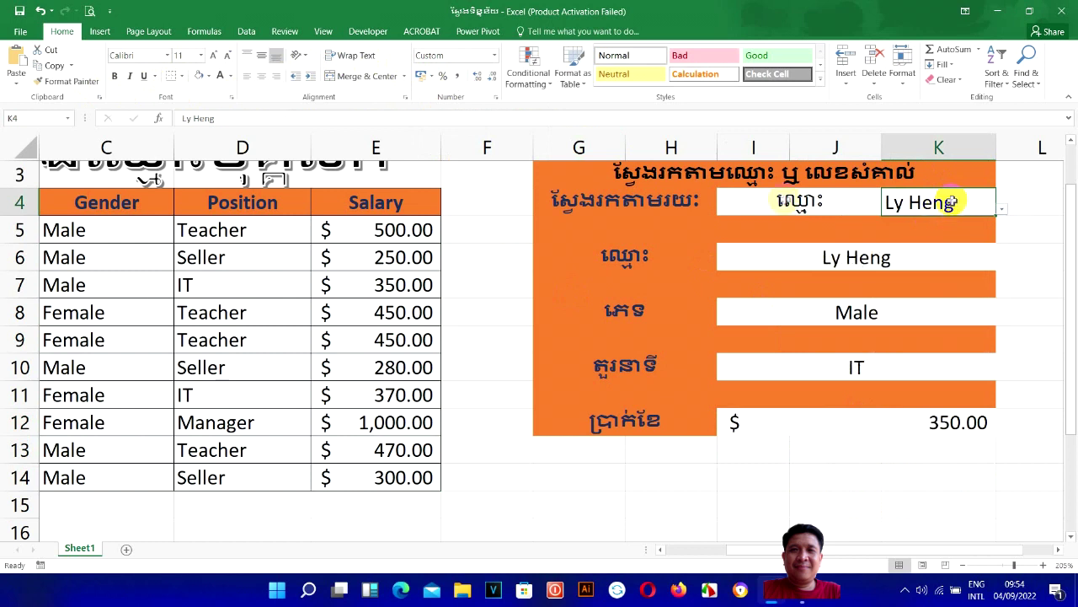
pyautogui.click(781, 203)
pyautogui.click(888, 208)
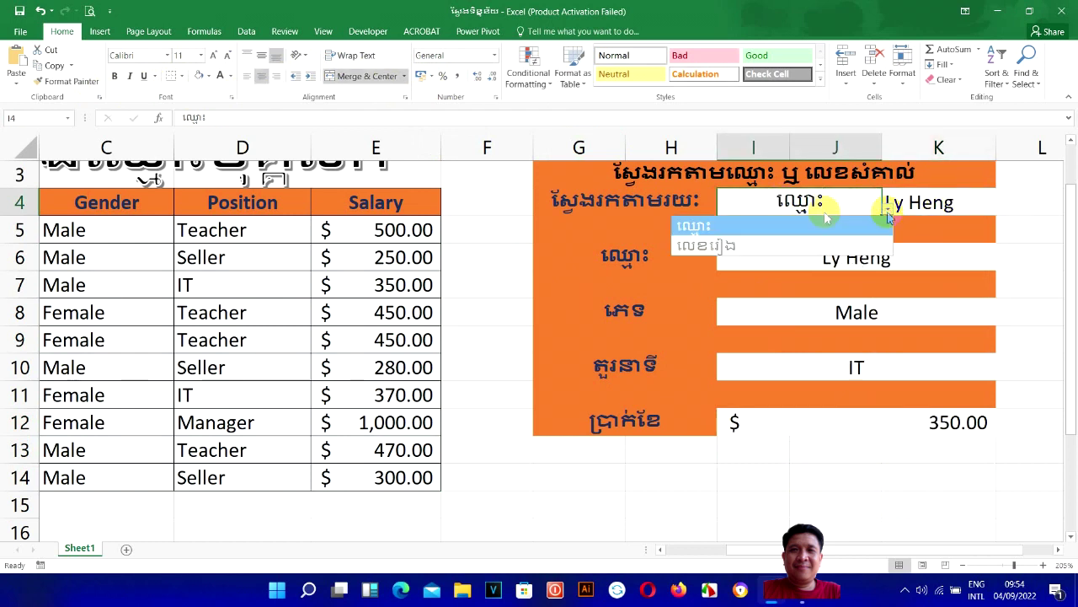
pyautogui.click(776, 245)
pyautogui.click(974, 199)
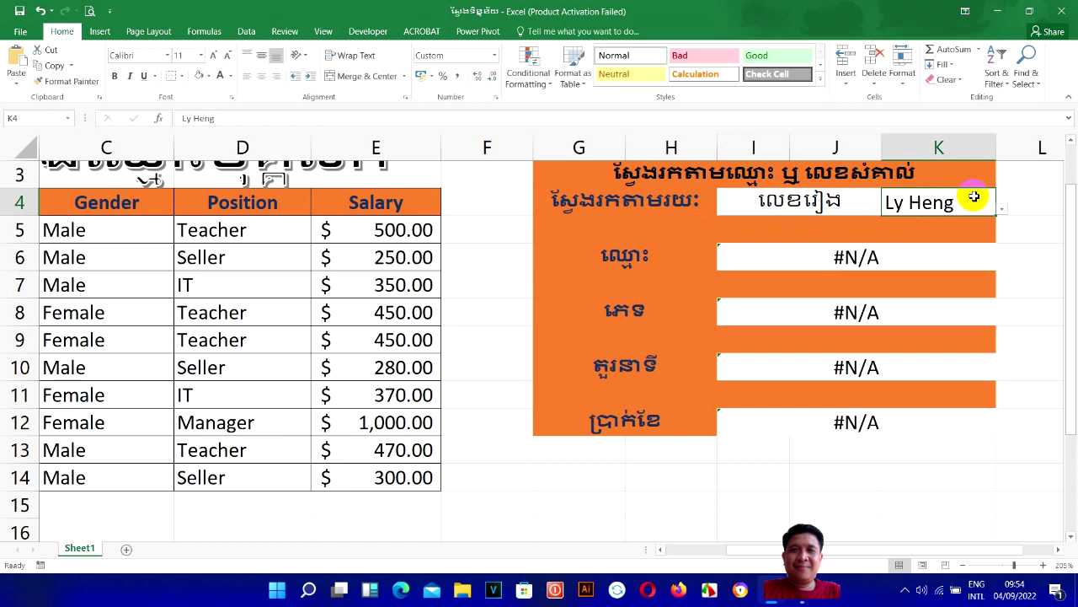
pyautogui.write('005')
pyautogui.press('Return')
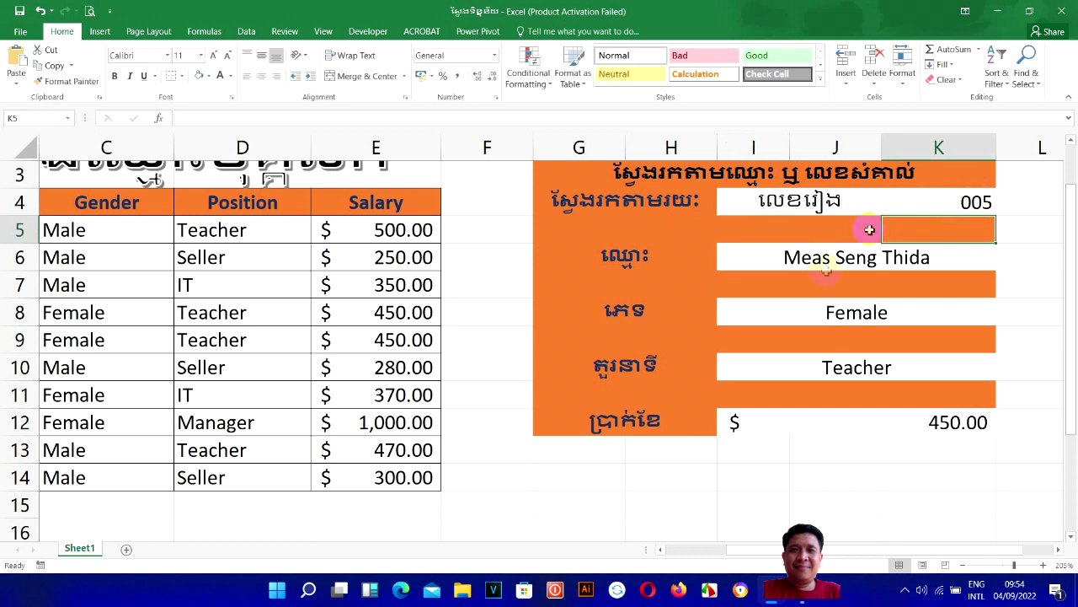
# Look up ID 001, then confirm the invalid entry 'lll' is rejected
pyautogui.click(944, 204)
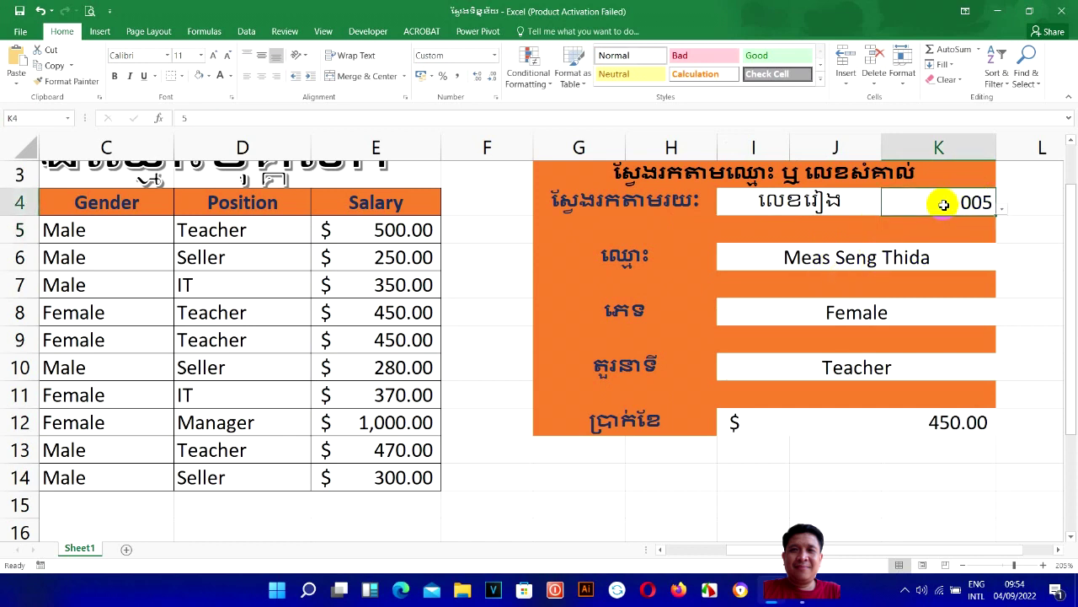
pyautogui.write('001')
pyautogui.press('Return')
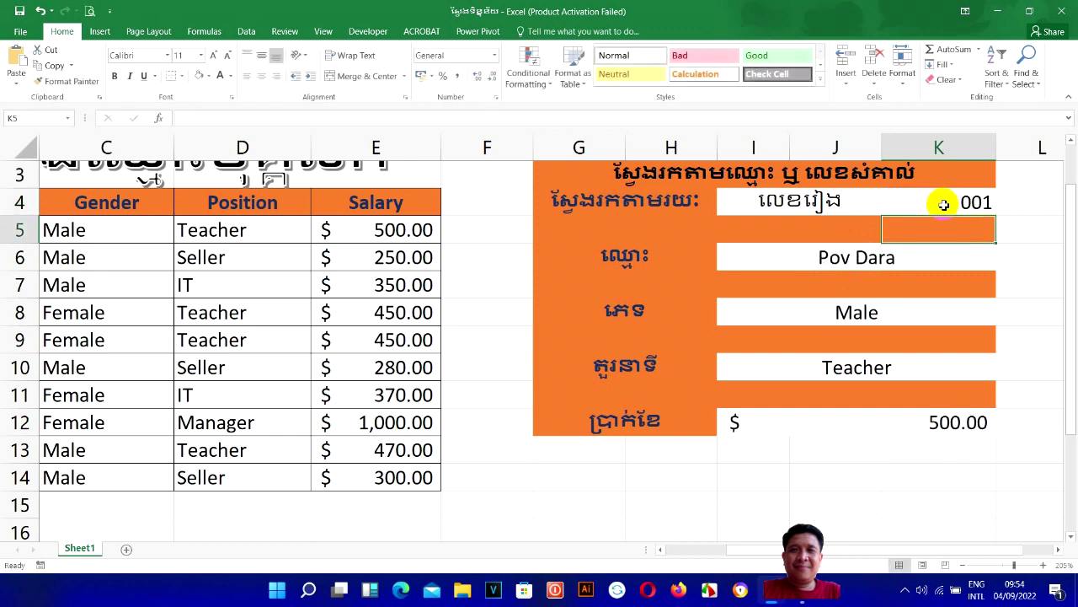
pyautogui.click(940, 202)
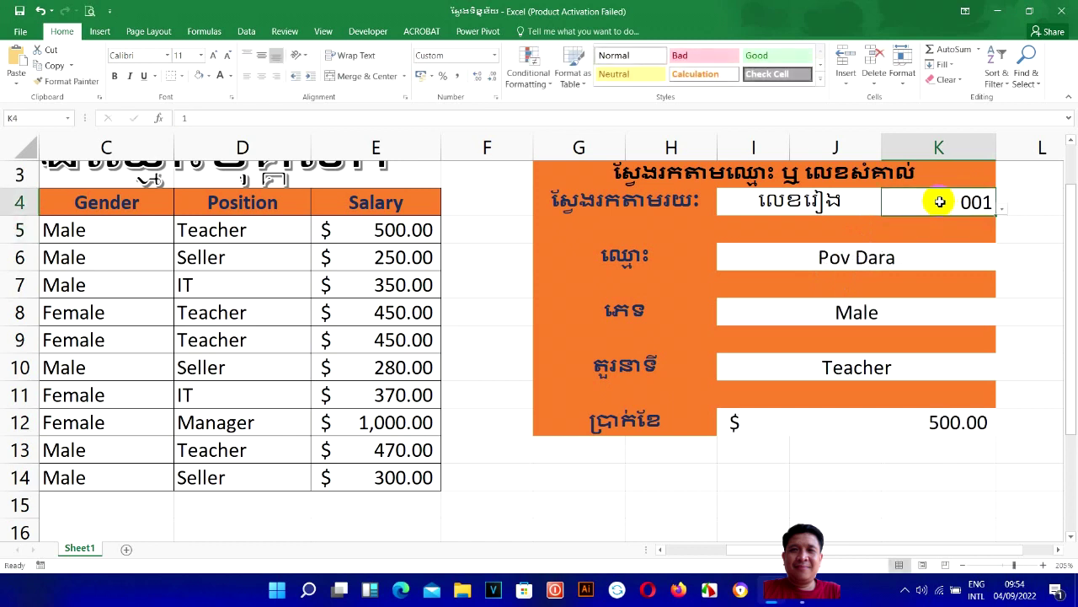
pyautogui.write('lll')
pyautogui.press('Return')
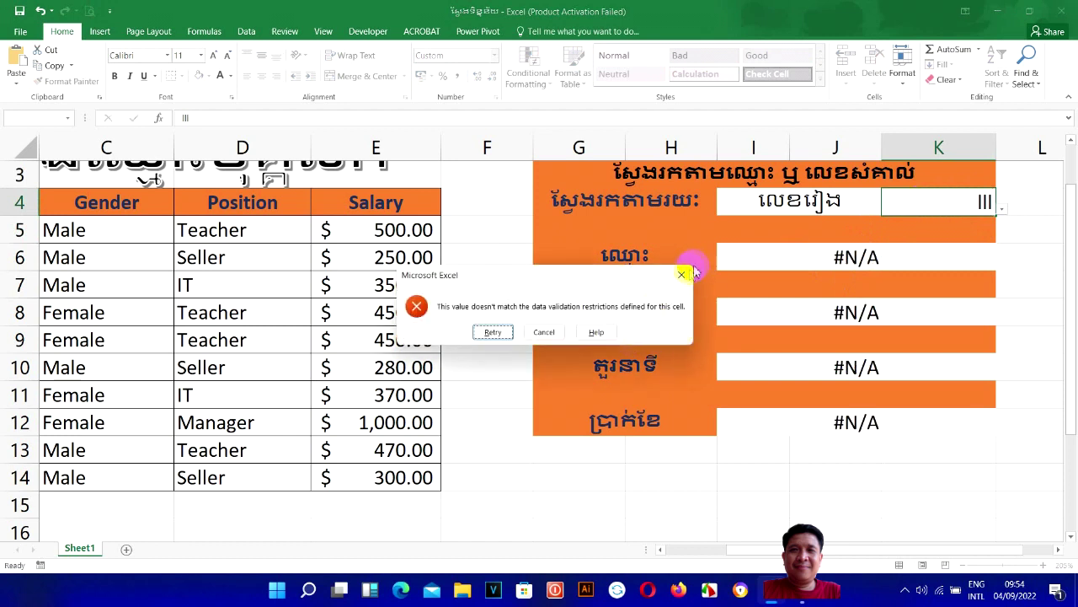
pyautogui.press('Escape')
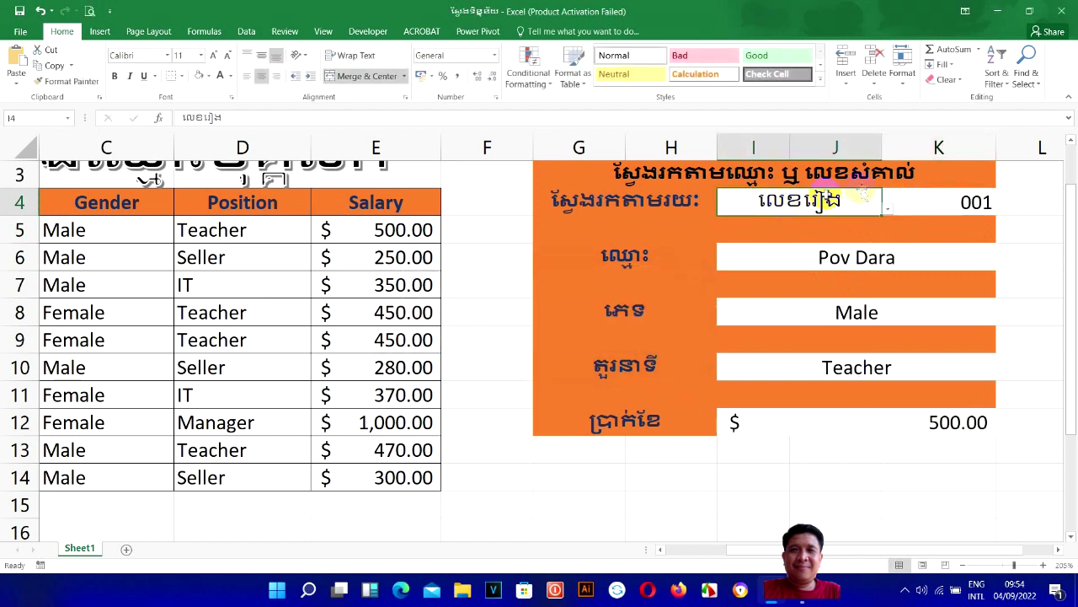
pyautogui.click(955, 180)
pyautogui.click(956, 200)
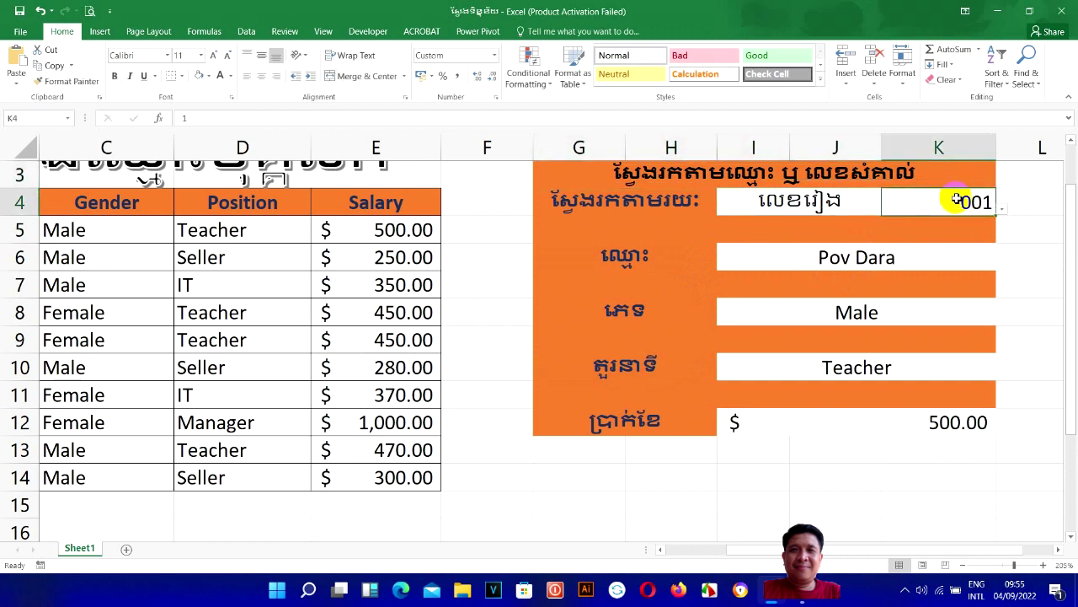
pyautogui.write('Po')
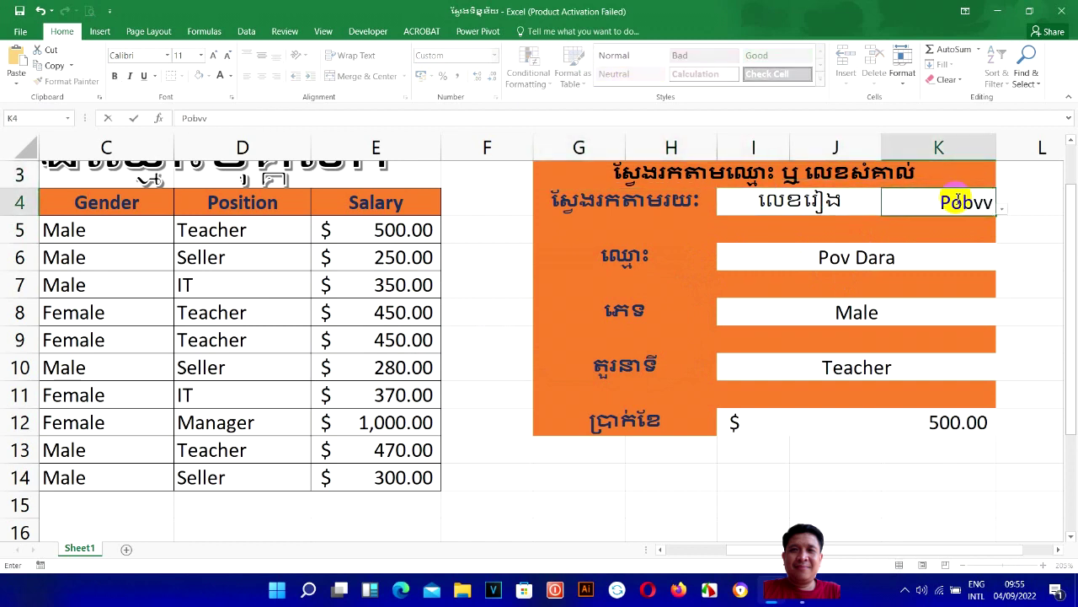
pyautogui.write('v')
pyautogui.write(' Dara')
pyautogui.press('Return')
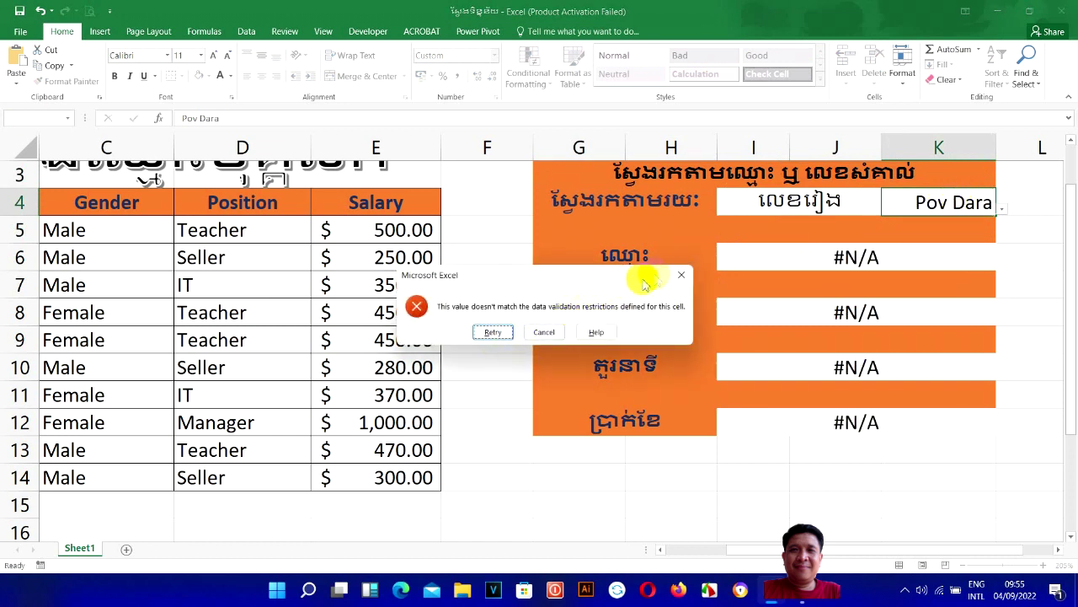
pyautogui.click(682, 275)
pyautogui.click(860, 202)
pyautogui.click(887, 210)
pyautogui.click(766, 226)
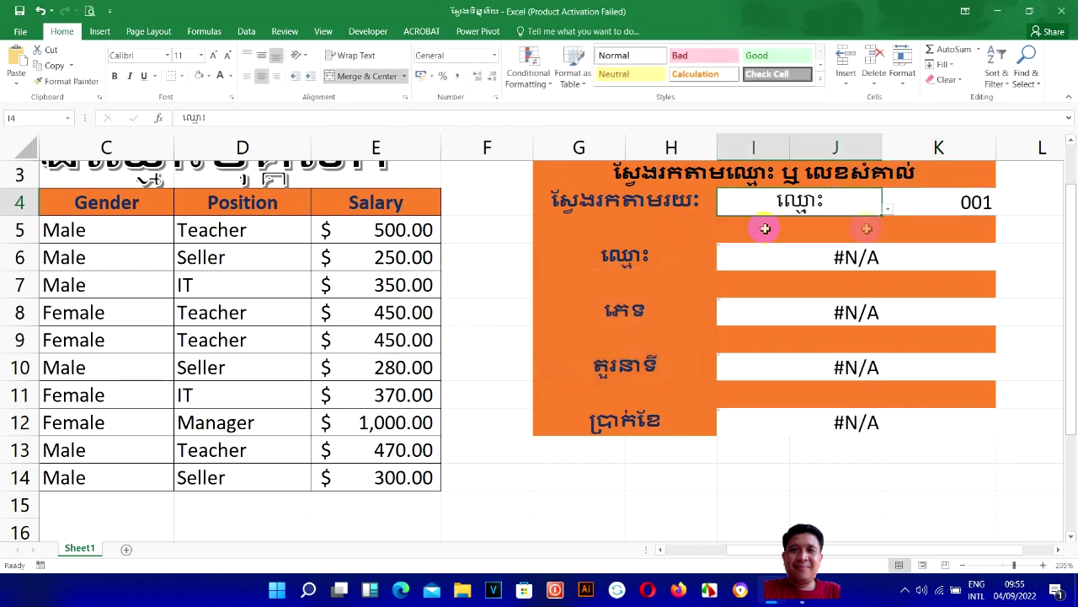
pyautogui.click(972, 209)
pyautogui.click(1001, 209)
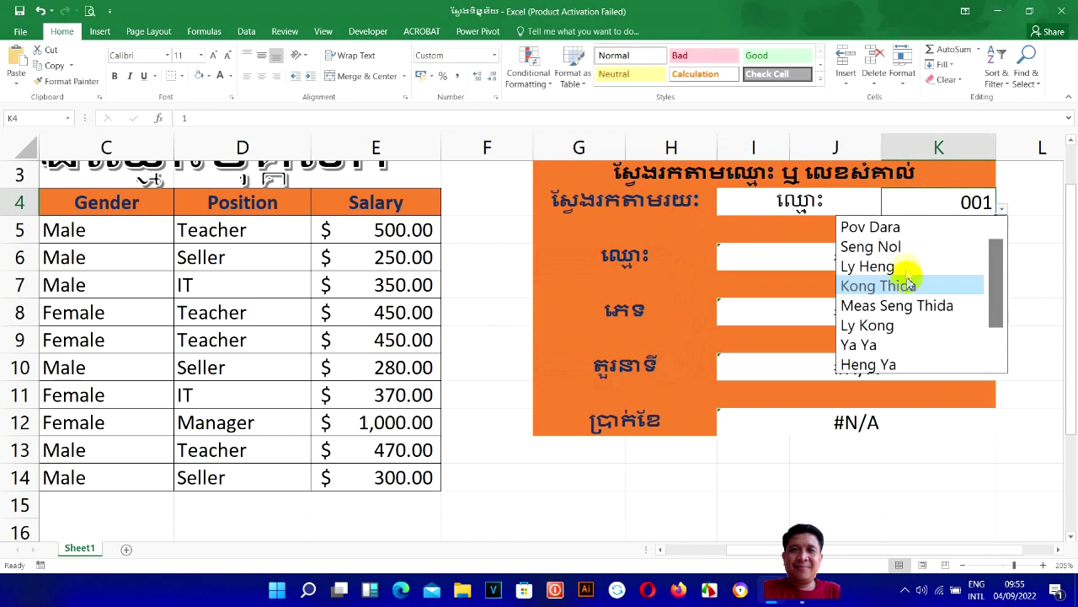
pyautogui.click(970, 220)
pyautogui.click(1029, 203)
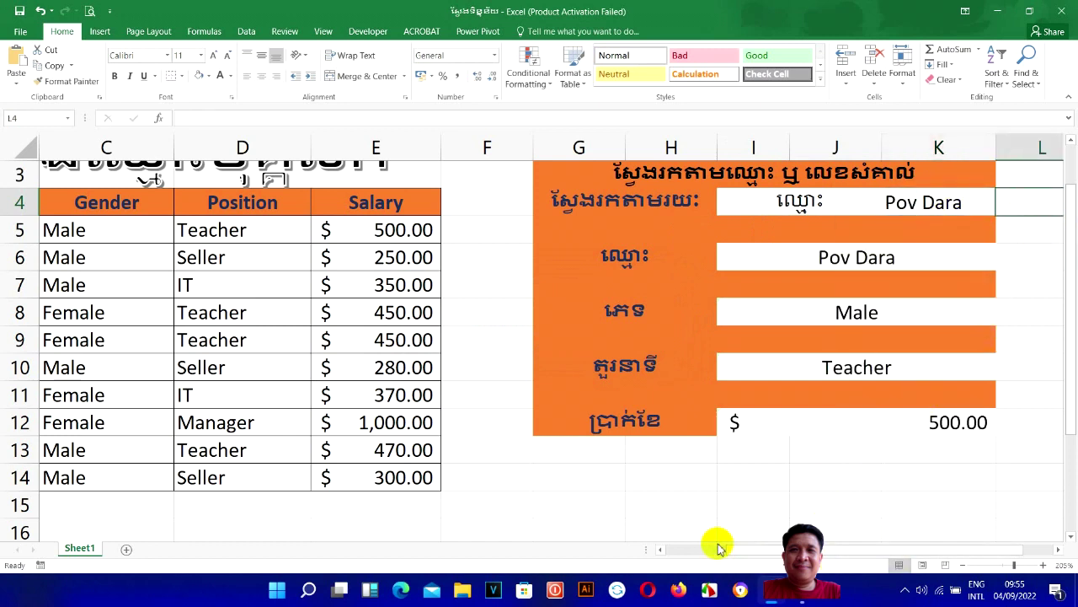
pyautogui.moveTo(753, 548); pyautogui.dragTo(822, 547)
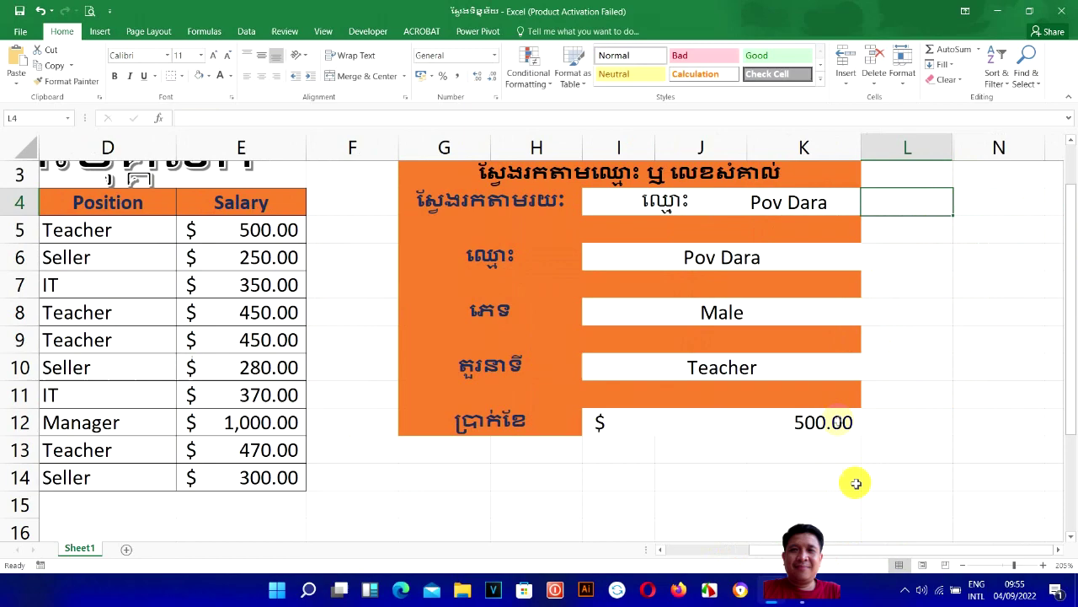
pyautogui.click(805, 203)
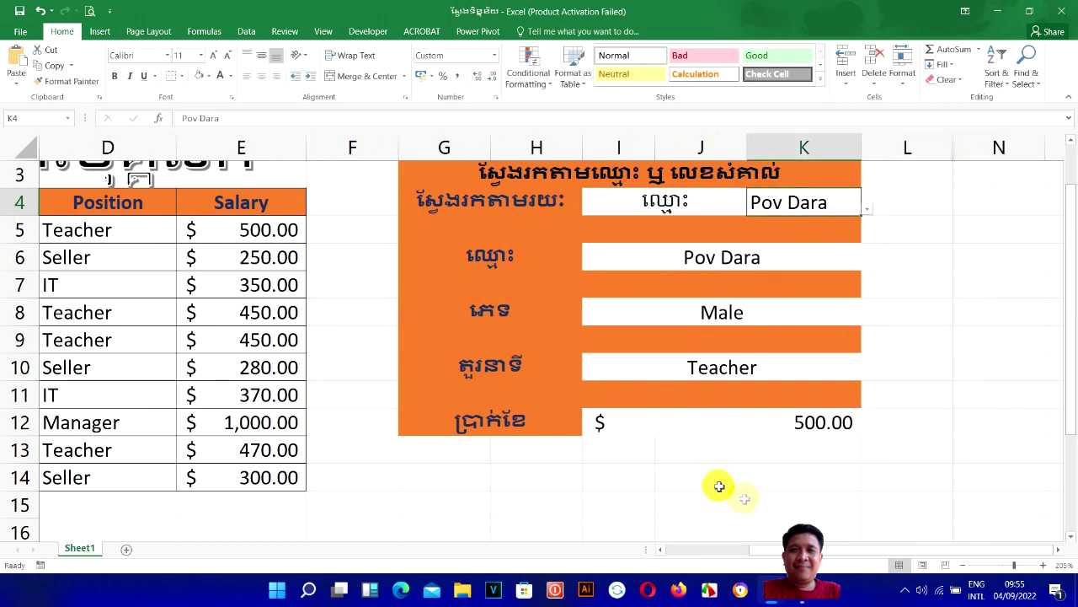
pyautogui.moveTo(773, 550); pyautogui.dragTo(613, 560)
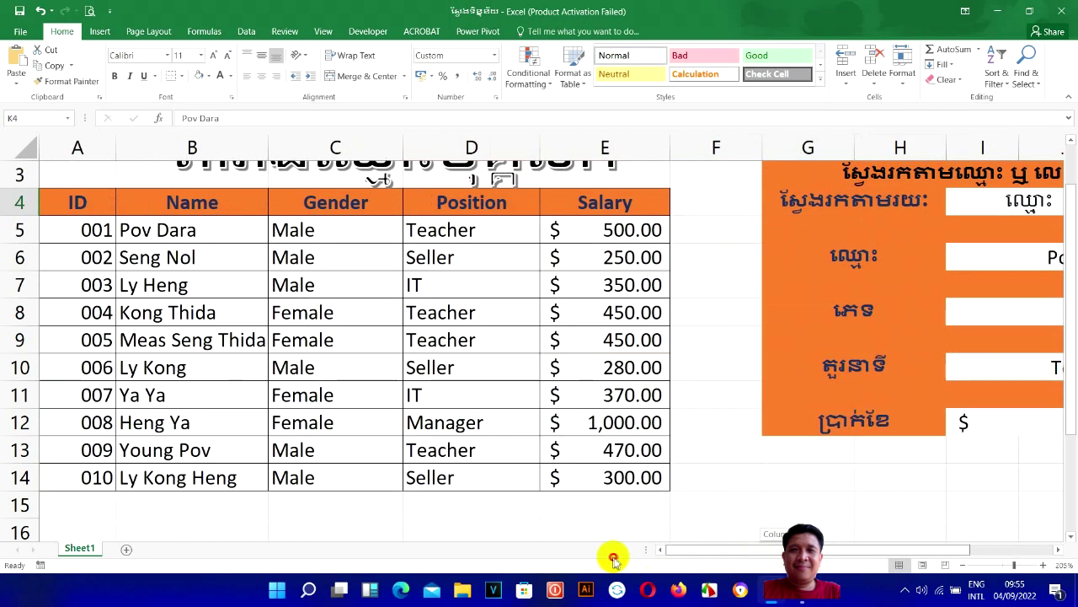
pyautogui.hscroll(3, 758, 535)
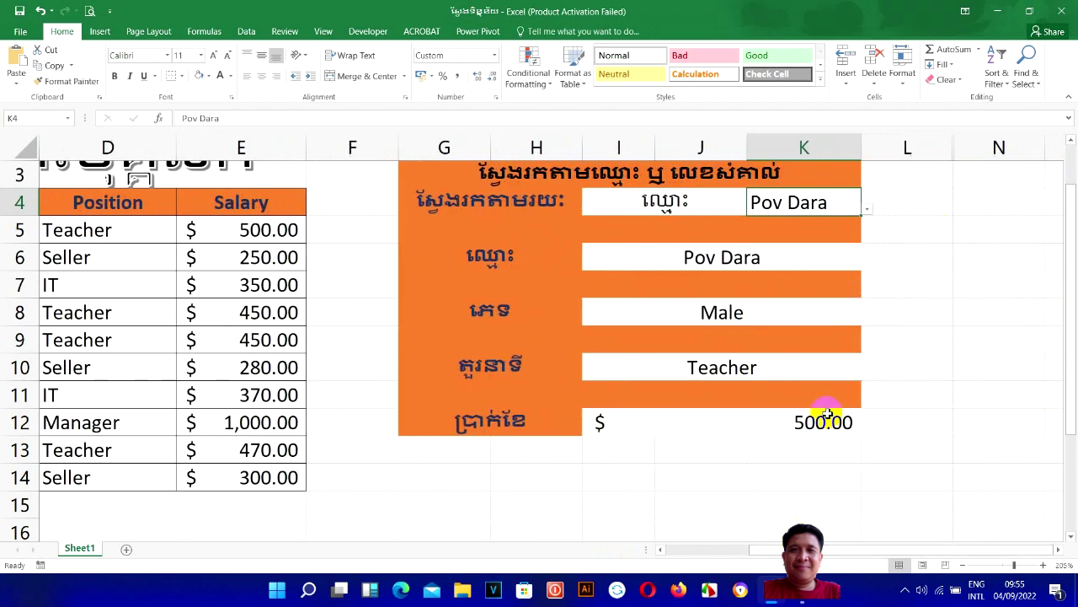
pyautogui.scroll(1, 332, 365)
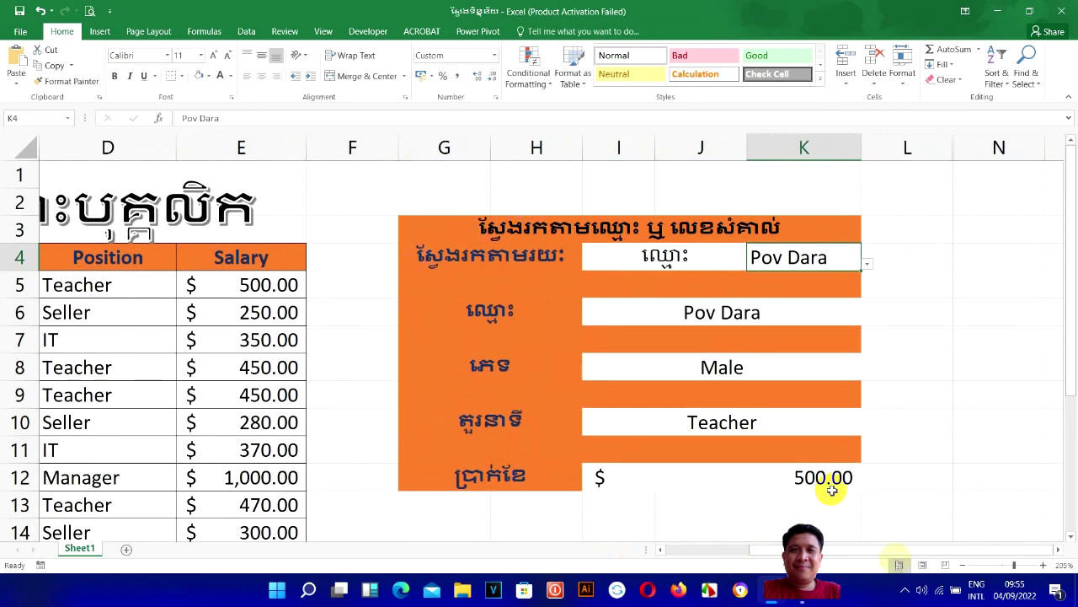
pyautogui.moveTo(830, 548); pyautogui.dragTo(763, 552)
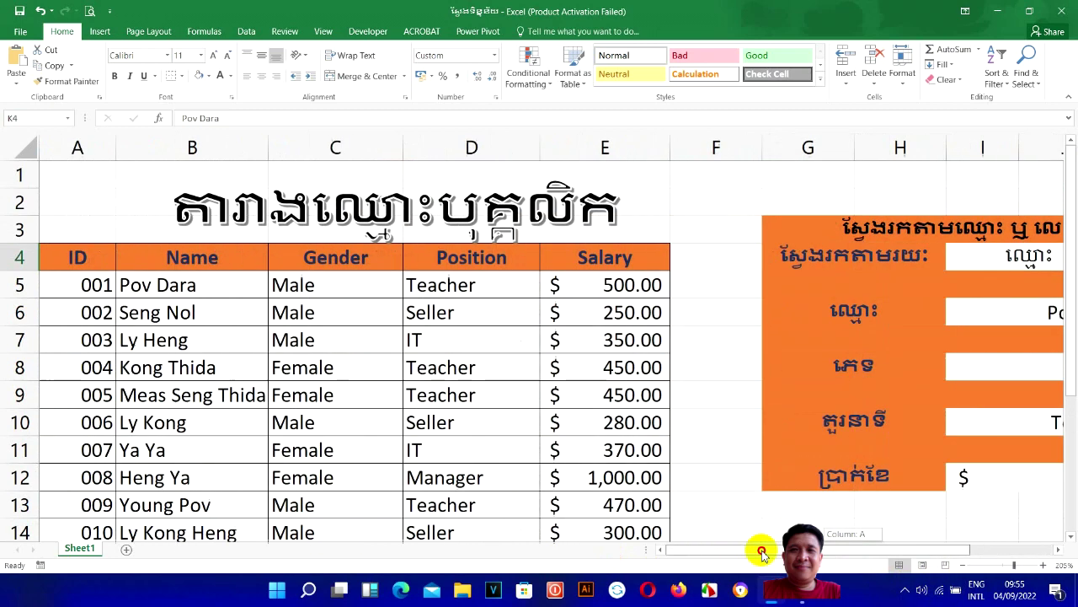